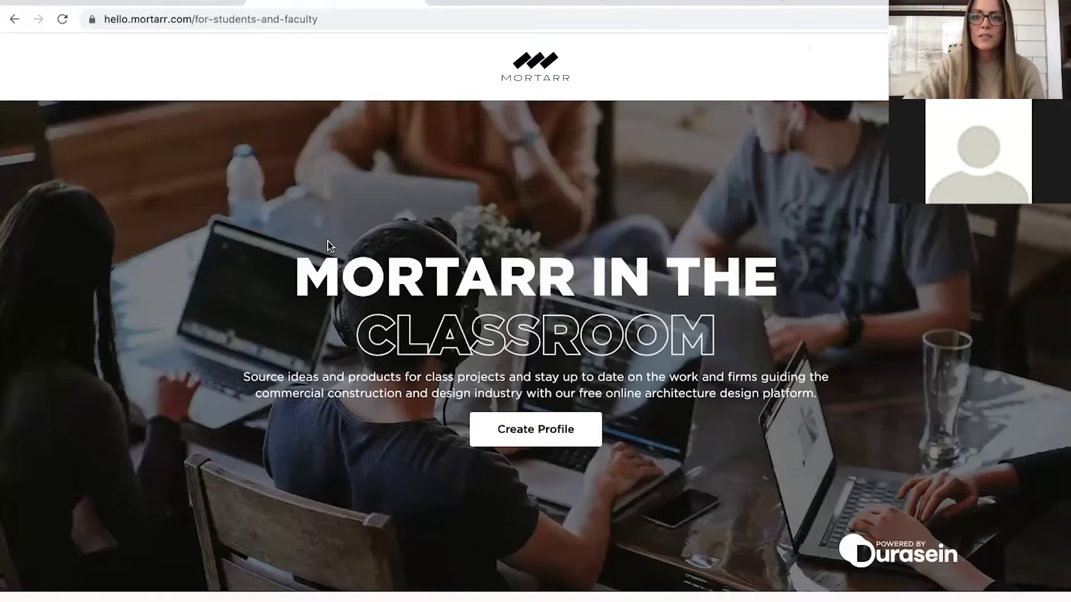
- Review the Mortarr in the Classroom page, including the pinup board, portfolio, testimonial, contest and university partner sections
{"action": "scroll", "coordinate": [296, 359], "scroll_direction": "down", "scroll_amount": 3}
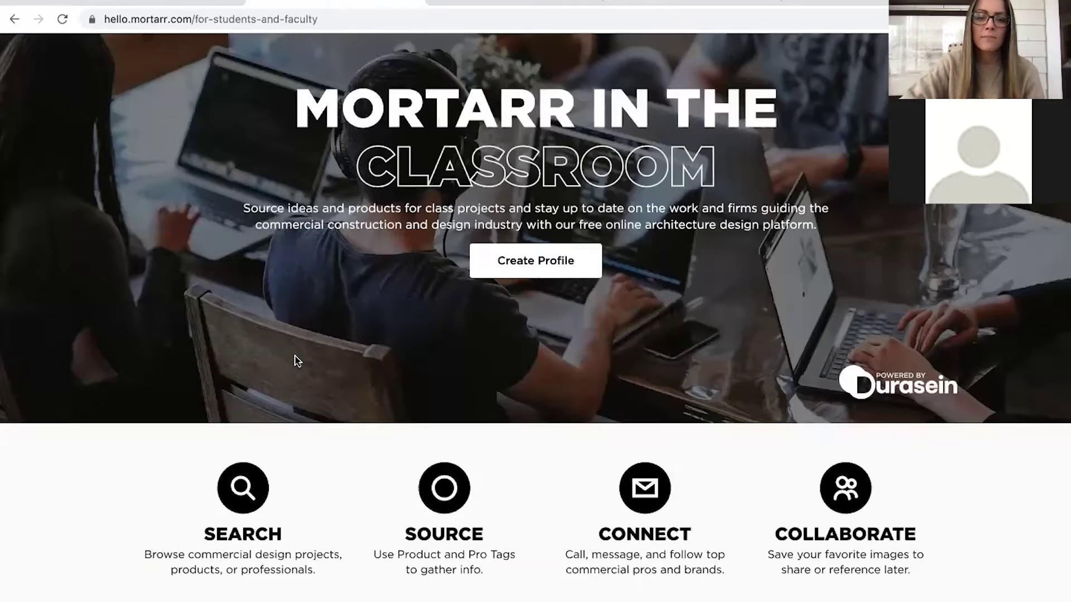
{"action": "scroll", "coordinate": [296, 360], "scroll_direction": "down", "scroll_amount": 10}
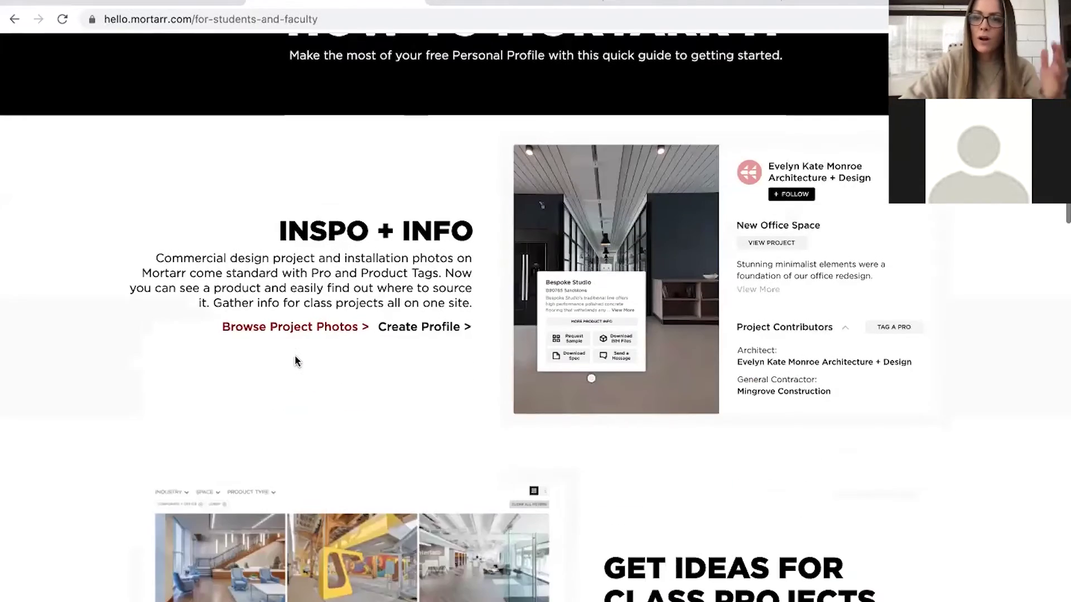
{"action": "scroll", "coordinate": [296, 361], "scroll_direction": "down", "scroll_amount": 12}
{"action": "scroll", "coordinate": [295, 356], "scroll_direction": "down", "scroll_amount": 13}
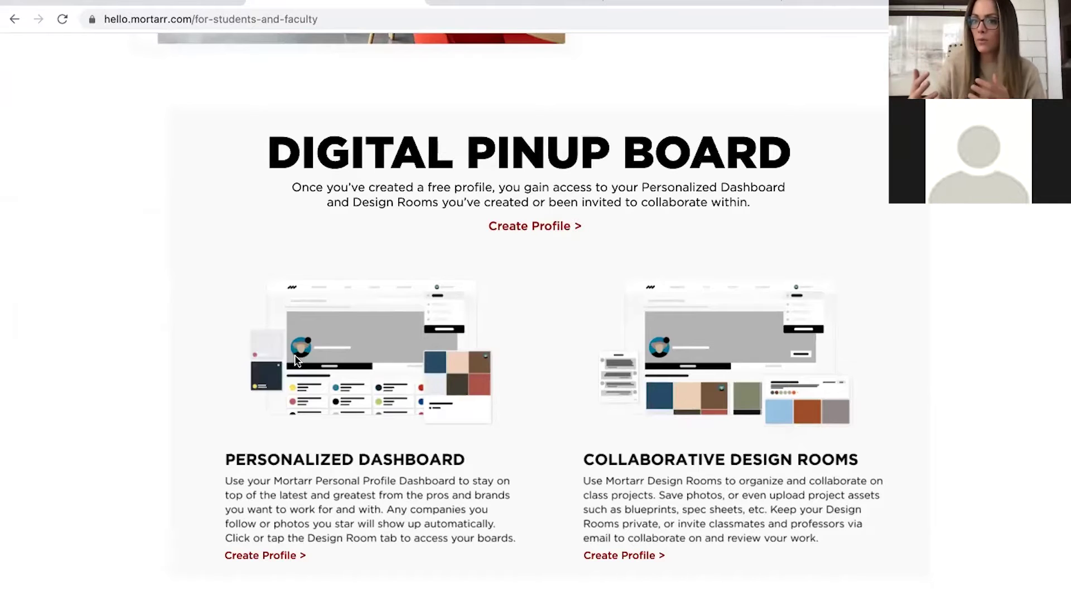
{"action": "scroll", "coordinate": [296, 359], "scroll_direction": "down", "scroll_amount": 3}
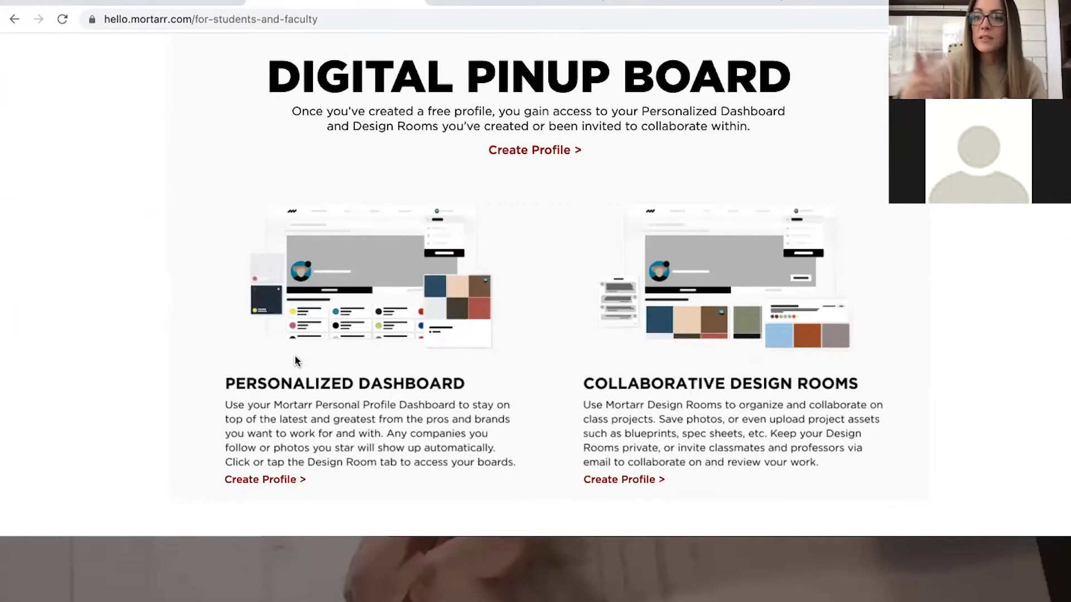
{"action": "scroll", "coordinate": [297, 361], "scroll_direction": "down", "scroll_amount": 7}
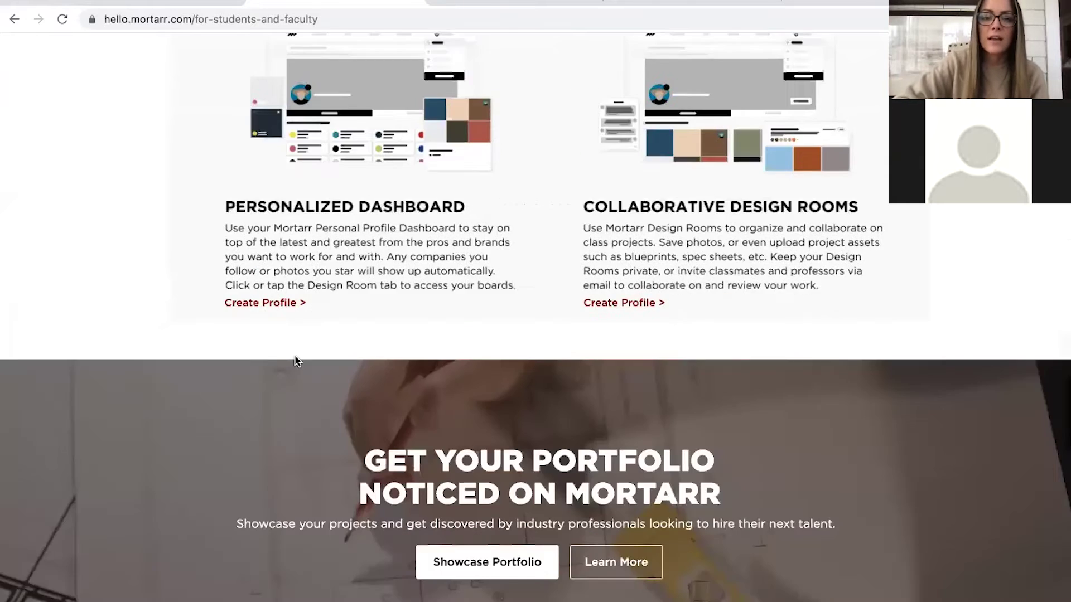
{"action": "scroll", "coordinate": [296, 361], "scroll_direction": "down", "scroll_amount": 2}
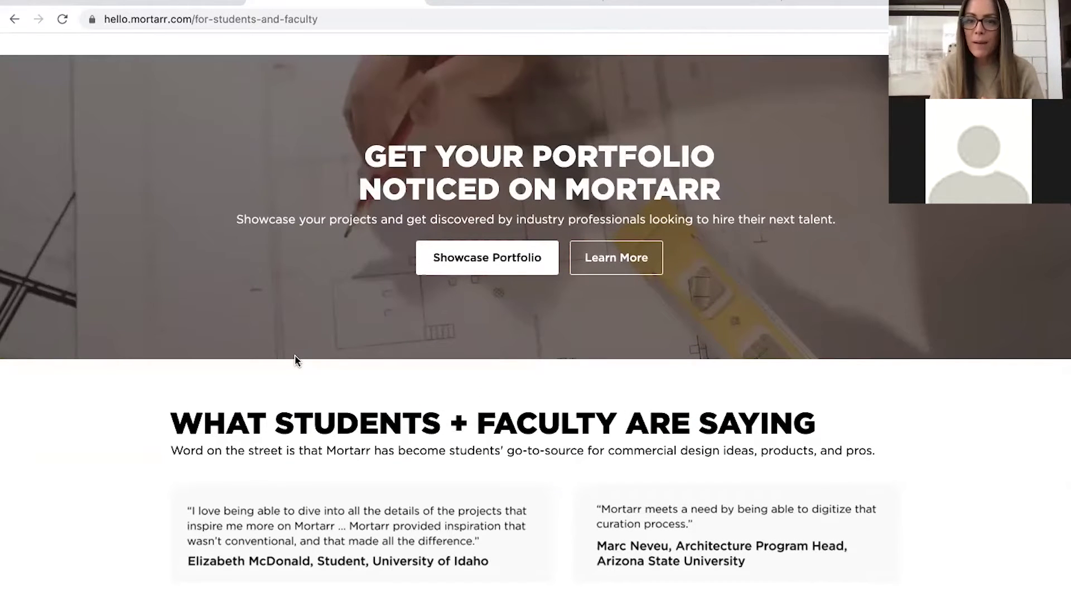
{"action": "scroll", "coordinate": [294, 355], "scroll_direction": "down", "scroll_amount": 6}
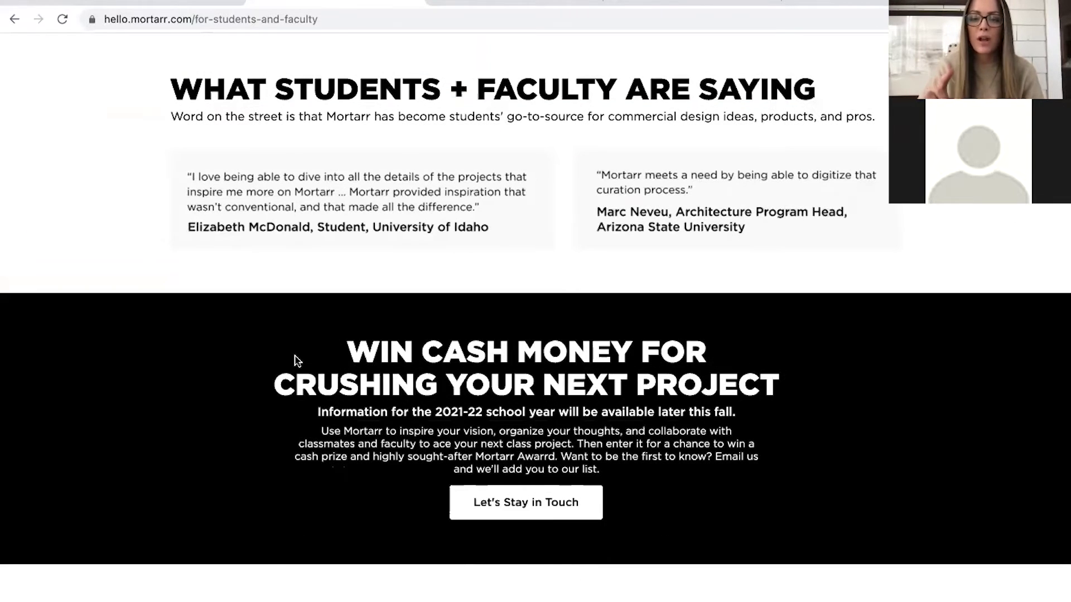
{"action": "scroll", "coordinate": [296, 361], "scroll_direction": "down", "scroll_amount": 3}
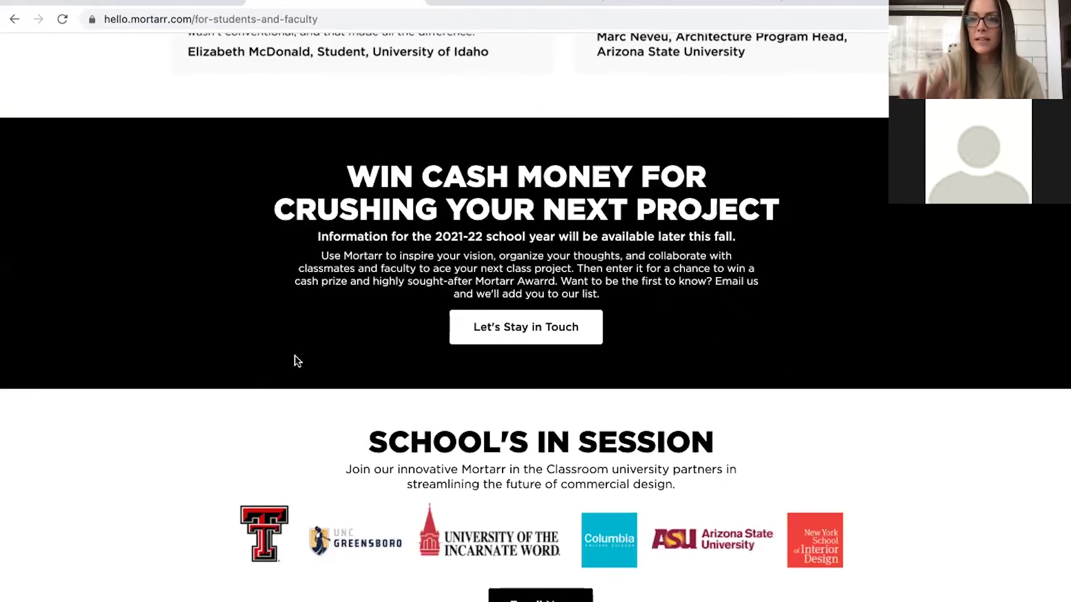
{"action": "scroll", "coordinate": [295, 360], "scroll_direction": "down", "scroll_amount": 3}
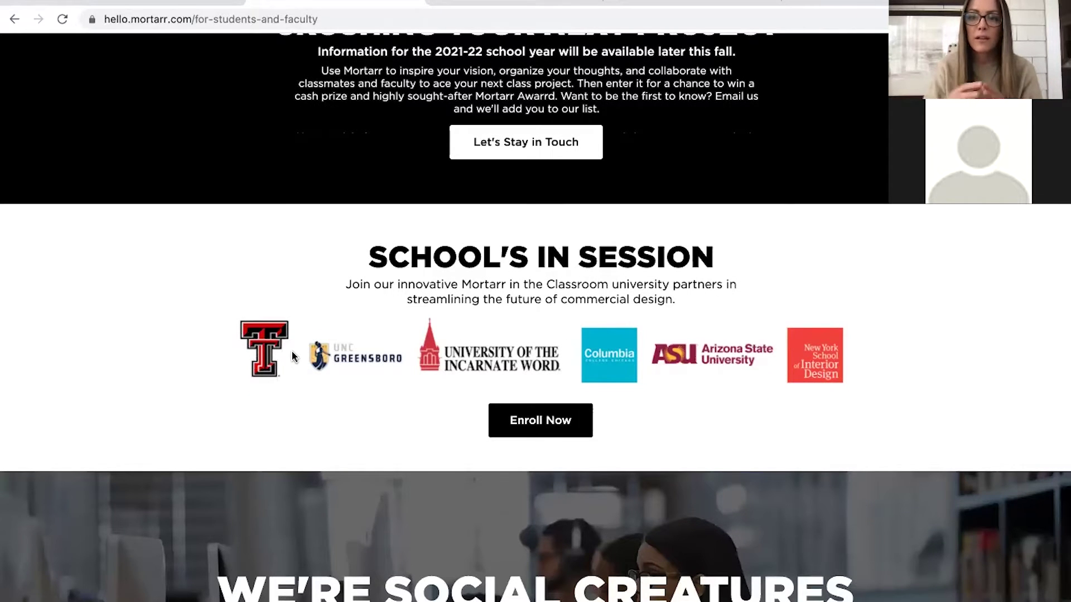
{"action": "scroll", "coordinate": [294, 357], "scroll_direction": "down", "scroll_amount": 5}
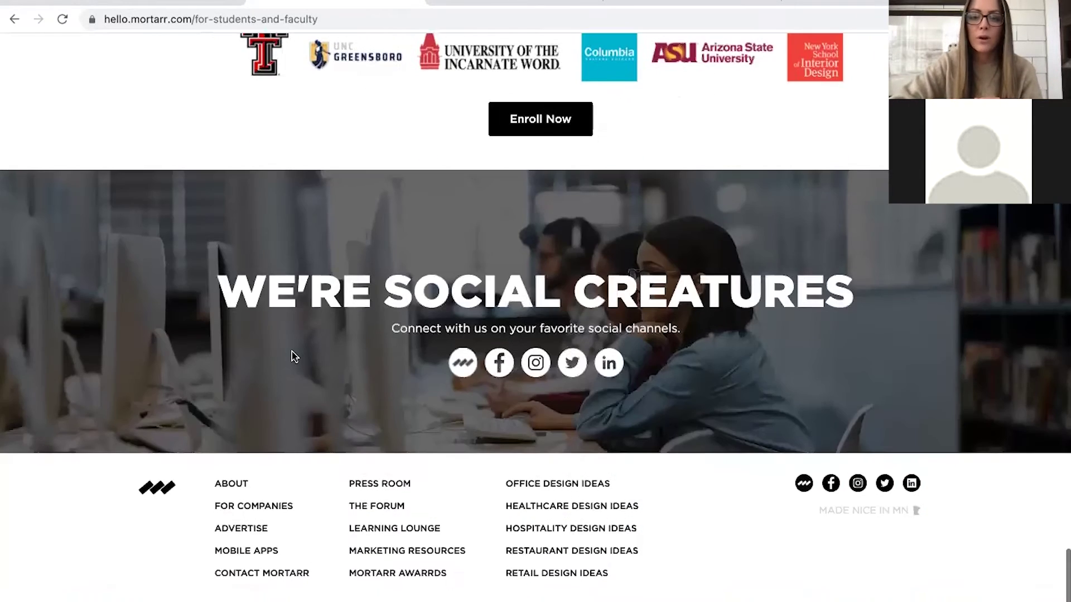
{"action": "scroll", "coordinate": [295, 357], "scroll_direction": "up", "scroll_amount": 10}
{"action": "scroll", "coordinate": [292, 351], "scroll_direction": "up", "scroll_amount": 10}
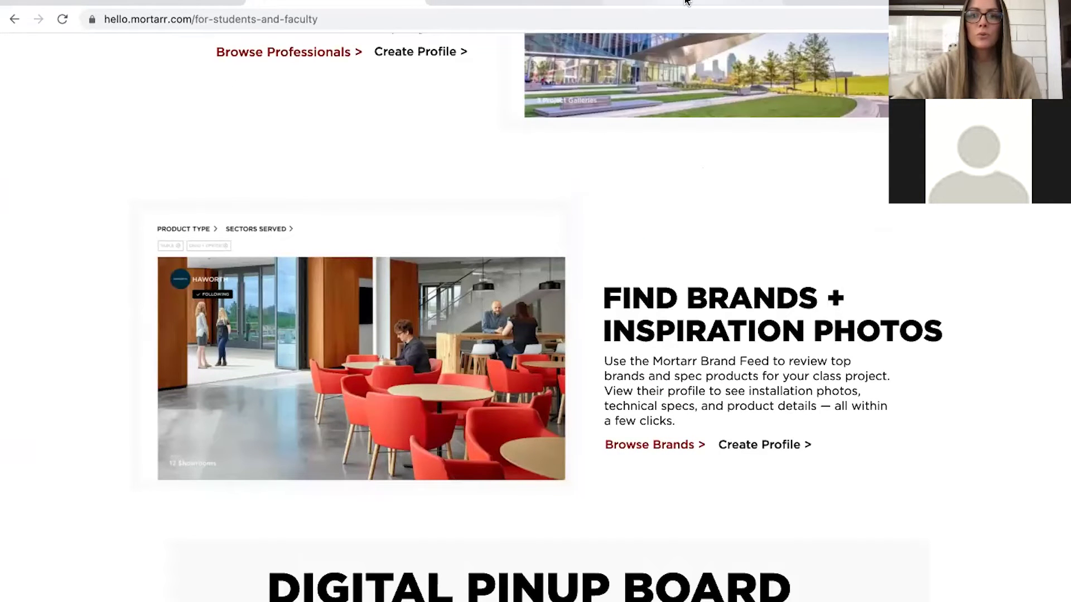
- On the Mortarr home page, search for "healthcare design ideas" and show all matching photos
{"action": "left_click", "coordinate": [686, 2]}
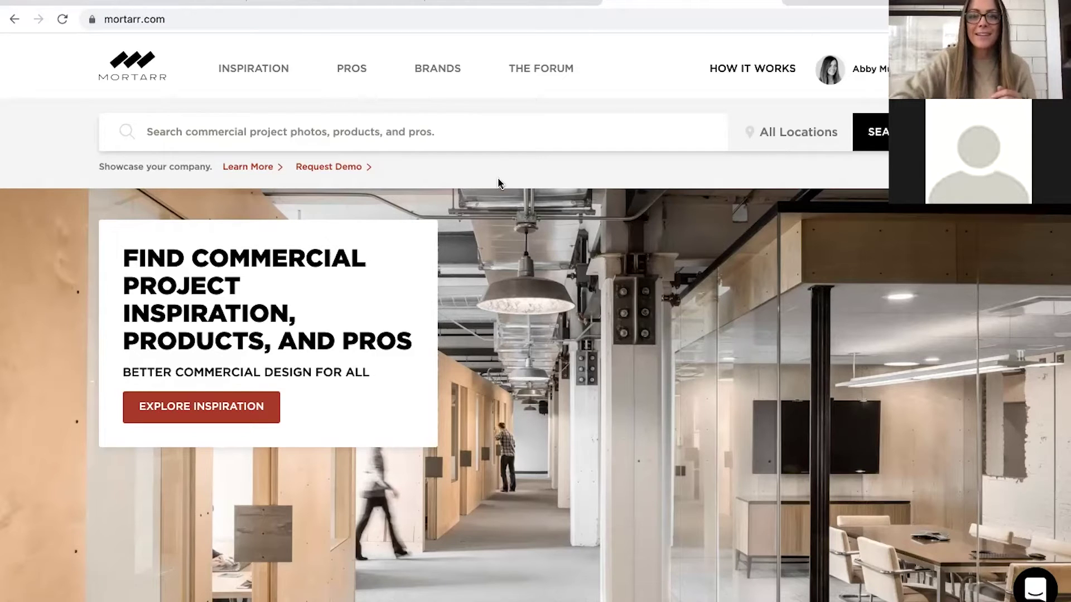
{"action": "left_click", "coordinate": [492, 134]}
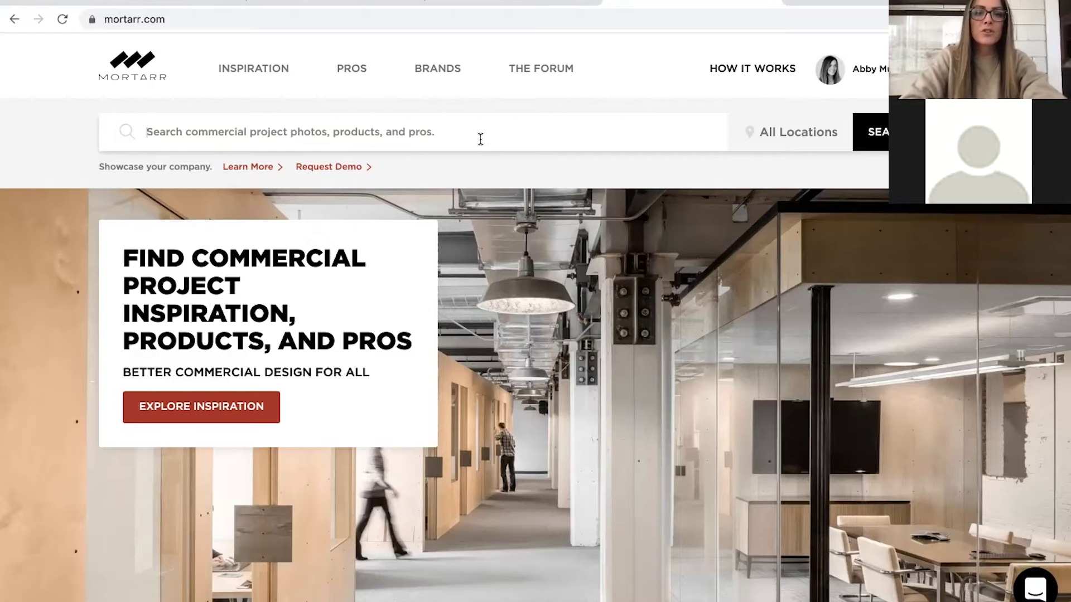
{"action": "type", "text": "heat"}
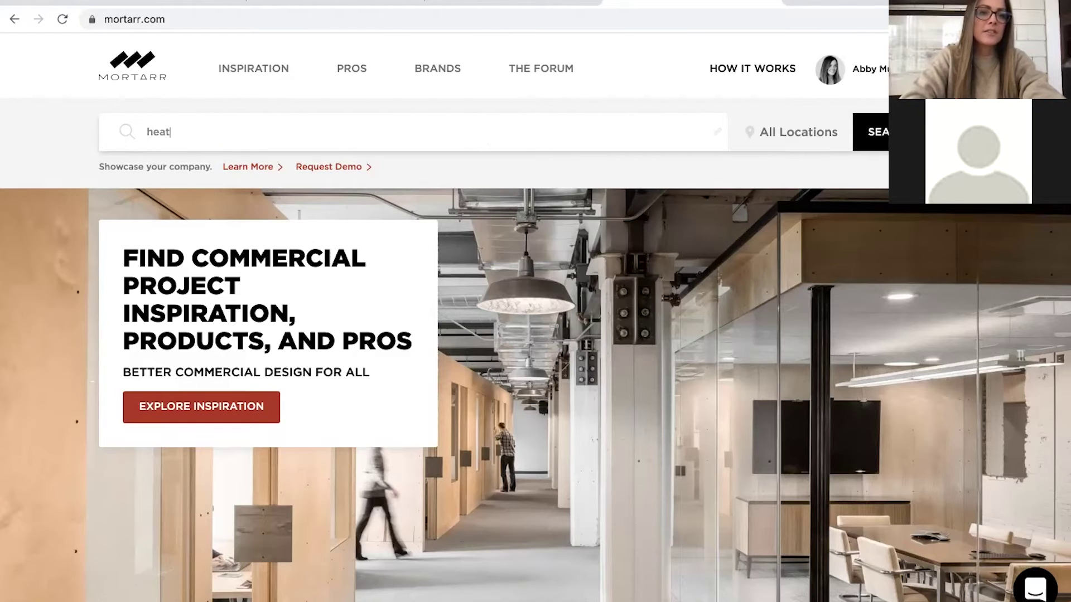
{"action": "key", "text": "BackSpace"}
{"action": "type", "text": "lthcar"}
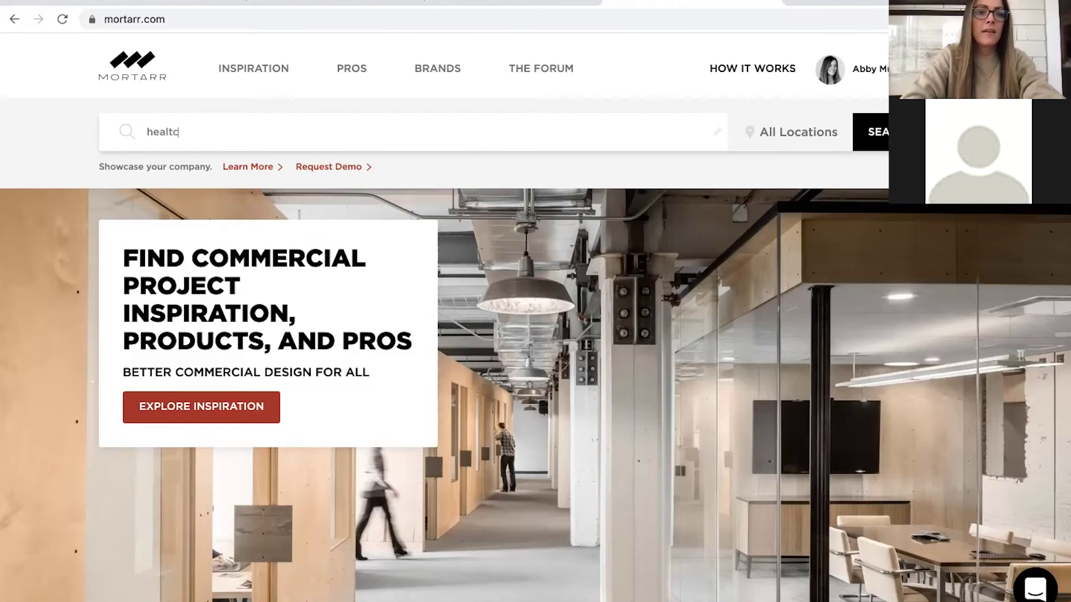
{"action": "type", "text": "e design idea"}
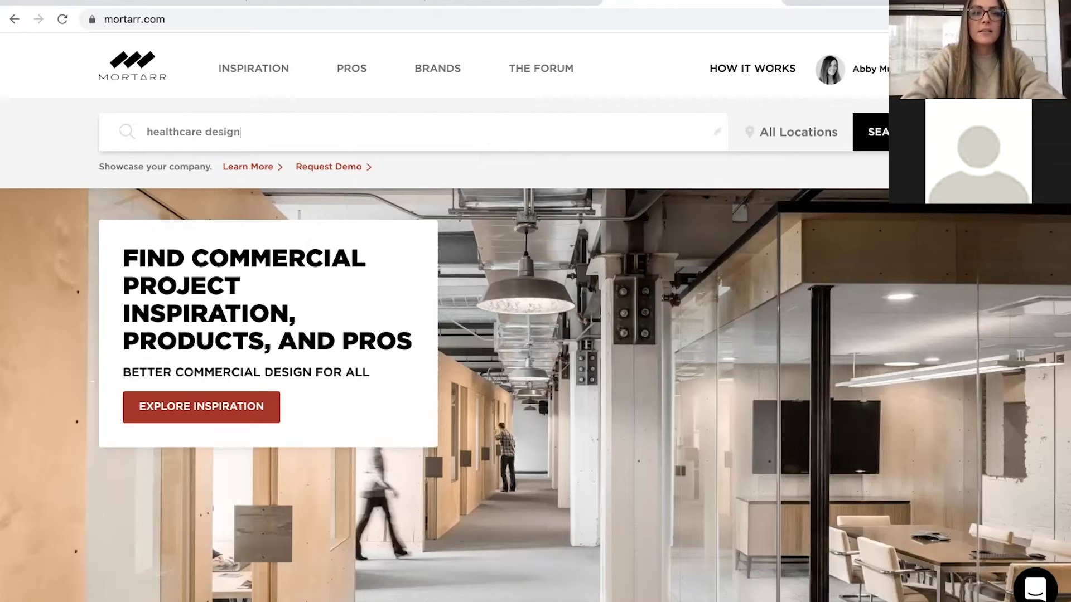
{"action": "type", "text": "s"}
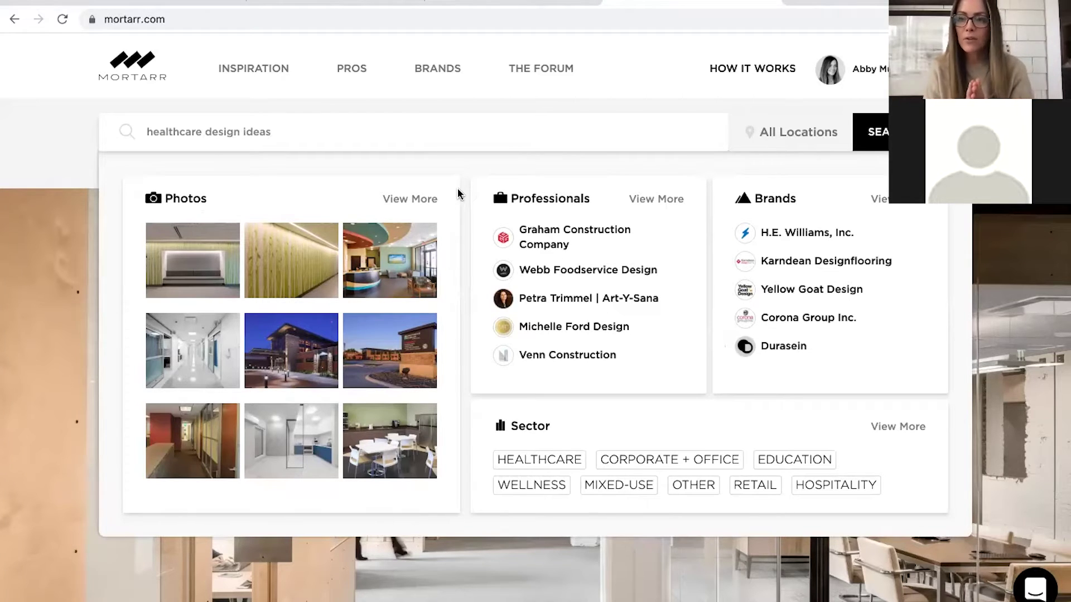
{"action": "left_click", "coordinate": [420, 201]}
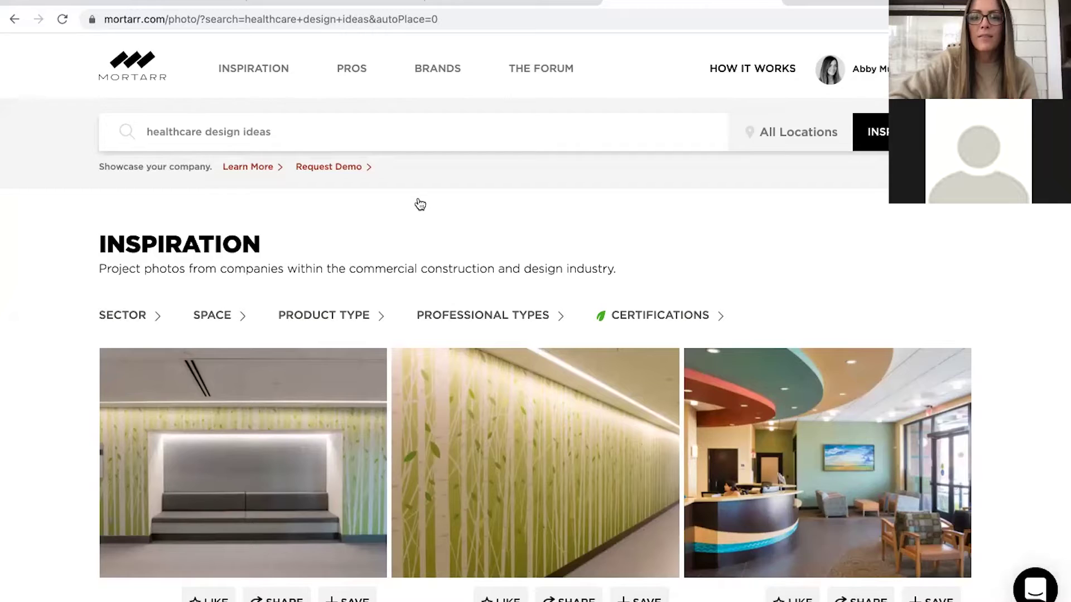
- Examine the photo results and the available Sector, Space, Product Type and Professional Types filter options
{"action": "scroll", "coordinate": [420, 204], "scroll_direction": "down", "scroll_amount": 3}
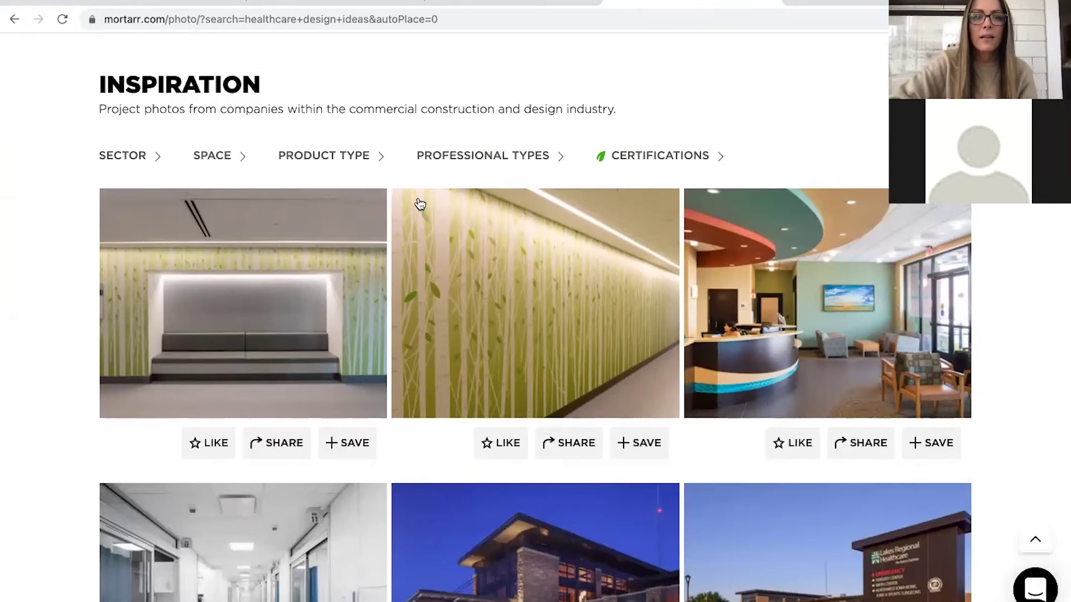
{"action": "scroll", "coordinate": [420, 203], "scroll_direction": "up", "scroll_amount": 3}
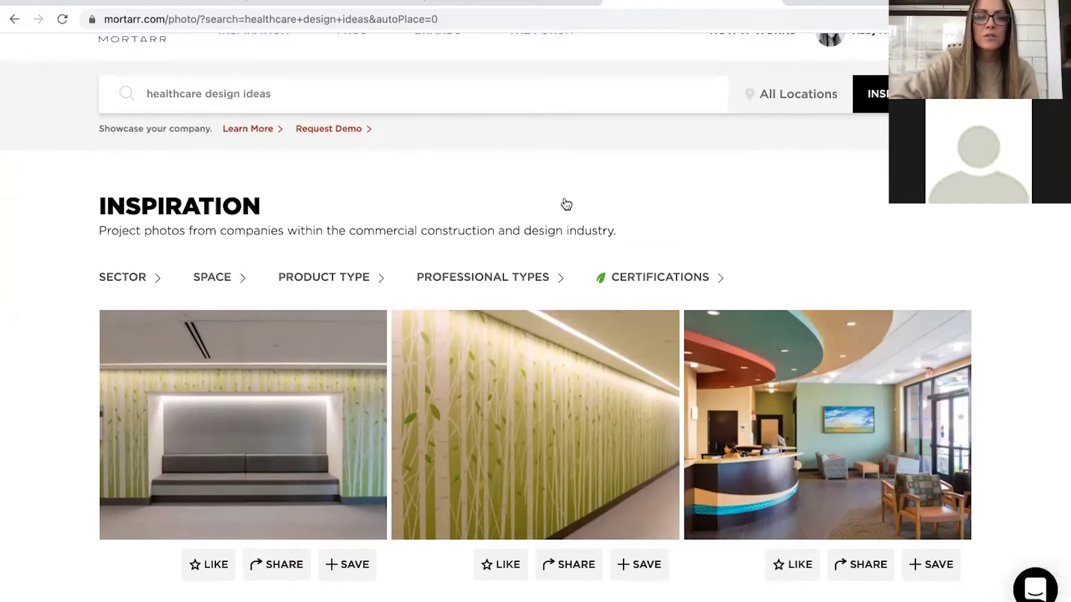
{"action": "scroll", "coordinate": [563, 203], "scroll_direction": "down", "scroll_amount": 2}
{"action": "left_click", "coordinate": [132, 199]}
{"action": "left_click", "coordinate": [132, 200]}
{"action": "left_click", "coordinate": [202, 192]}
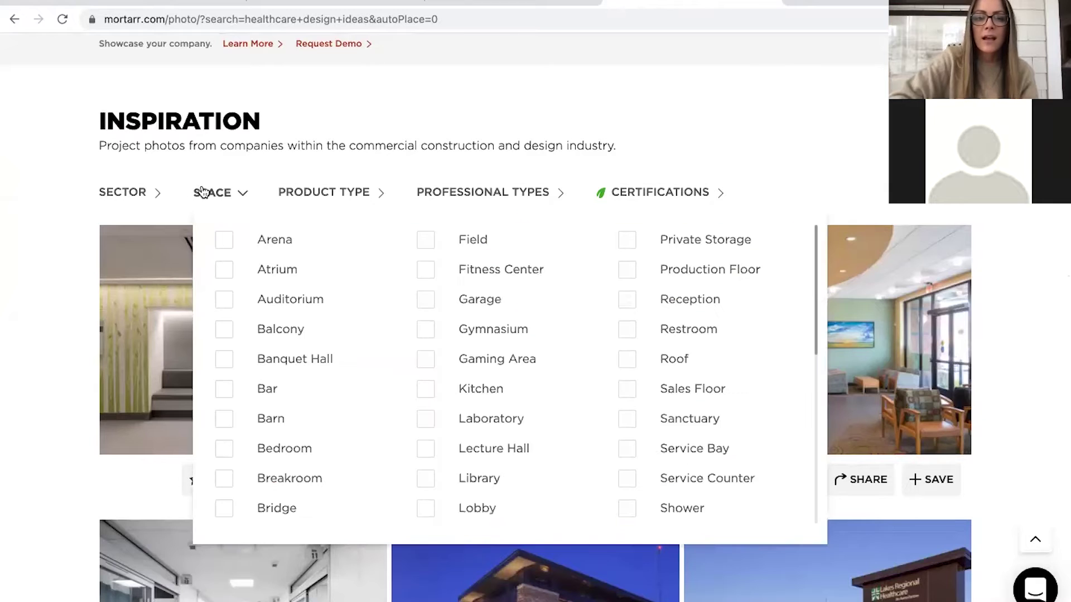
{"action": "left_click", "coordinate": [343, 193]}
{"action": "left_click", "coordinate": [343, 192]}
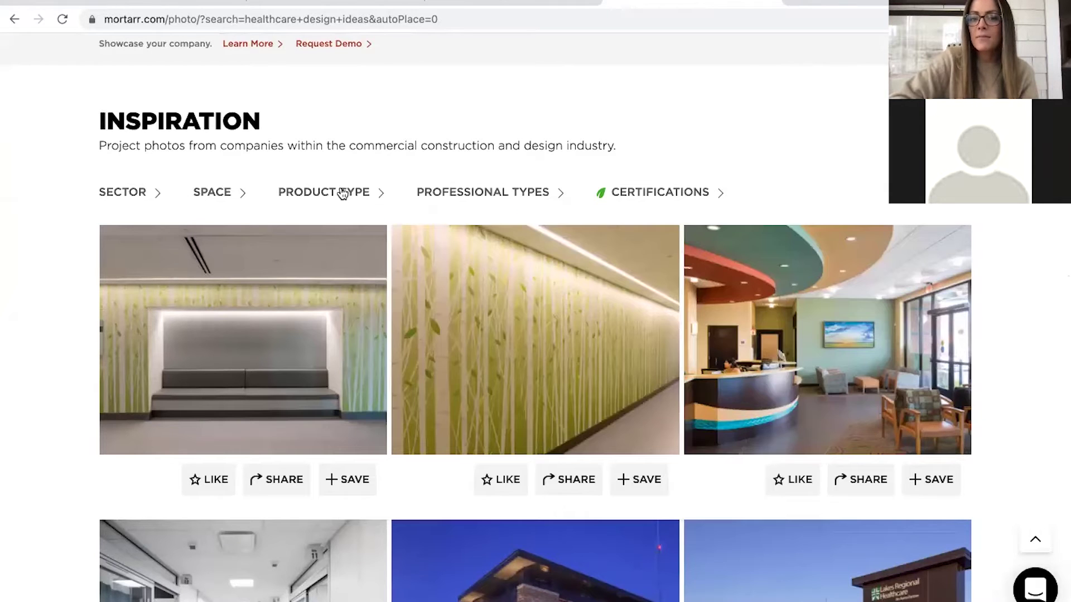
{"action": "left_click", "coordinate": [484, 198]}
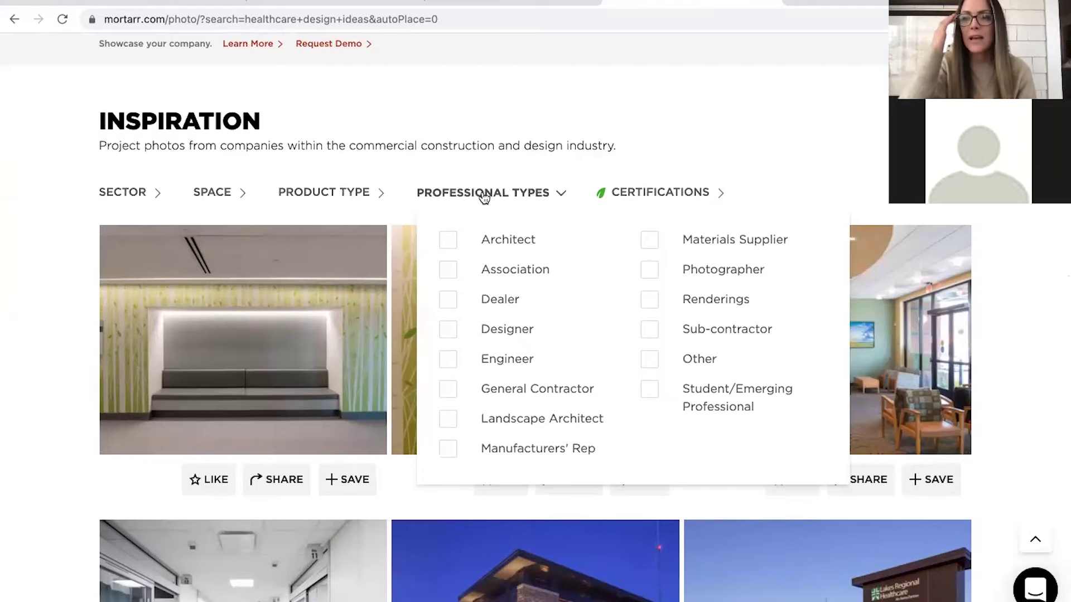
- Look over the certification filters and try filtering the photos by all product-level certifications
{"action": "left_click", "coordinate": [679, 193]}
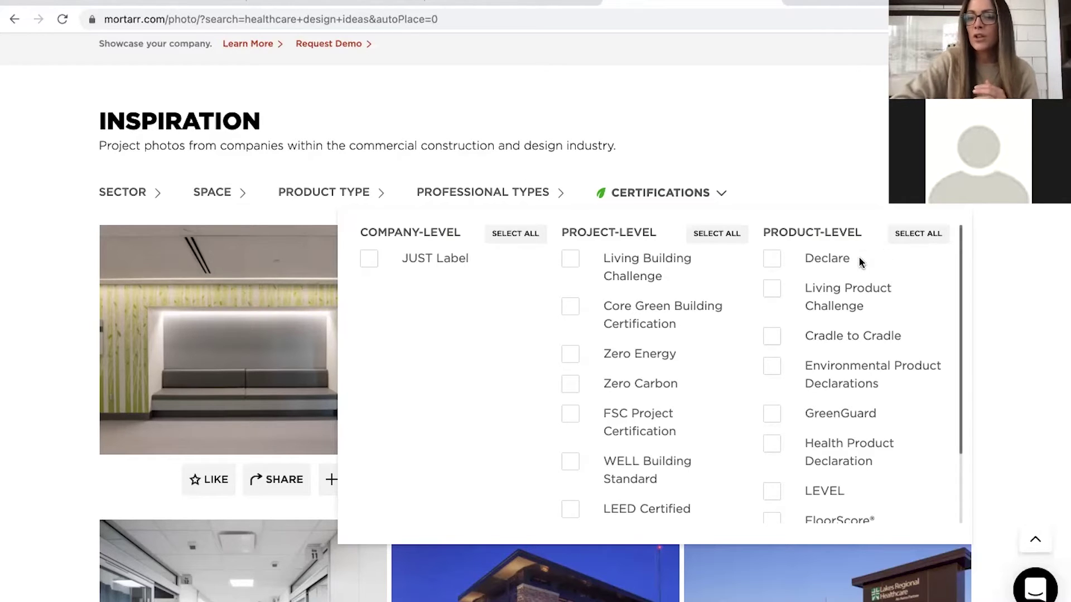
{"action": "scroll", "coordinate": [830, 334], "scroll_direction": "down", "scroll_amount": 1}
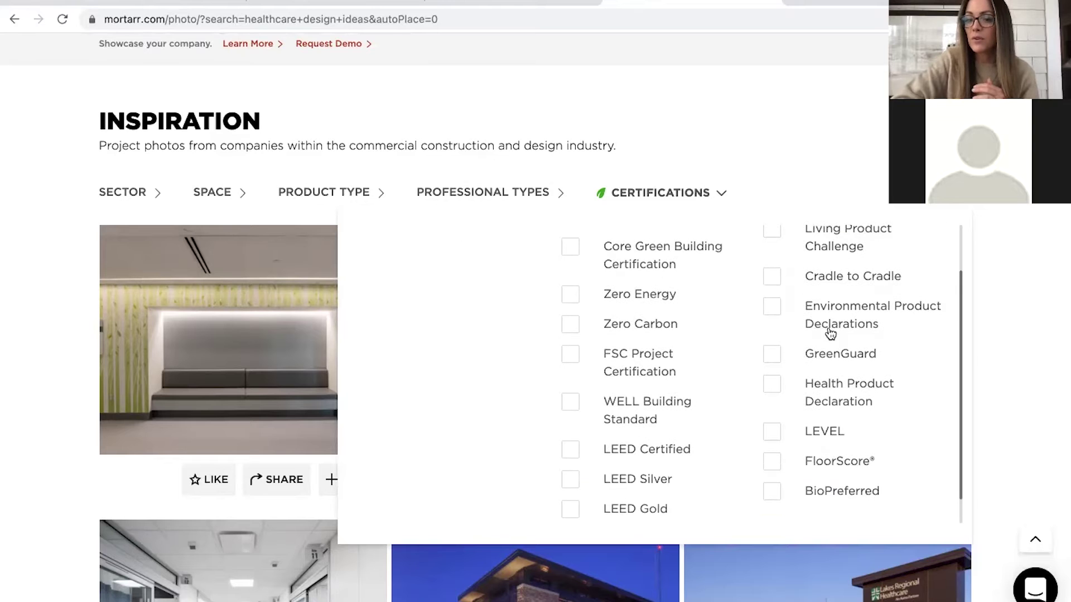
{"action": "scroll", "coordinate": [830, 332], "scroll_direction": "up", "scroll_amount": 4}
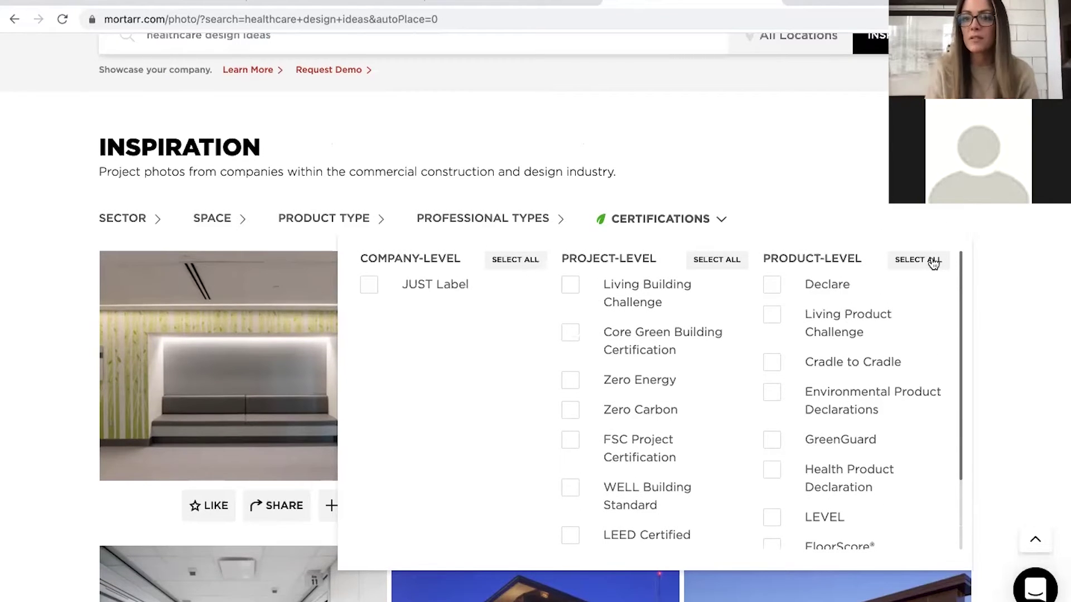
{"action": "left_click", "coordinate": [933, 262]}
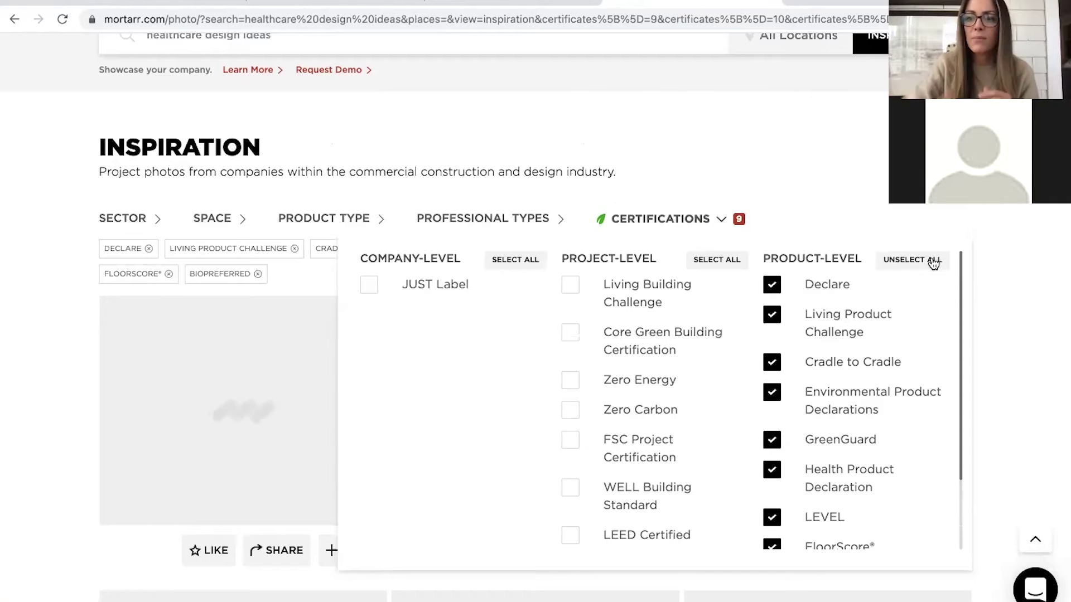
{"action": "left_click", "coordinate": [712, 138]}
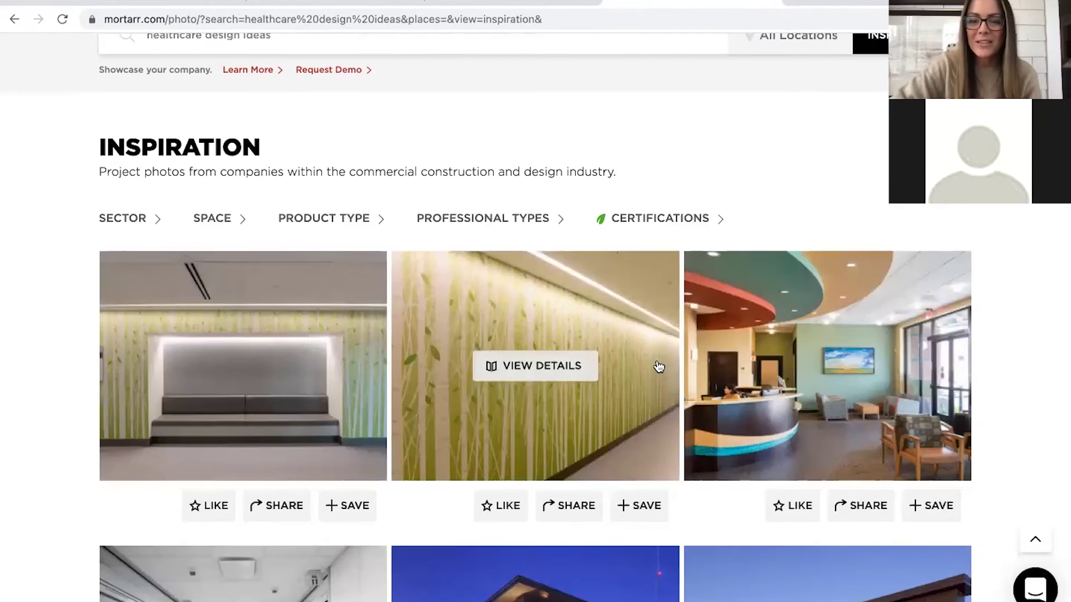
- View the first photo's details, inspect the product tag on the wall sign, and close the photo
{"action": "left_click", "coordinate": [194, 408]}
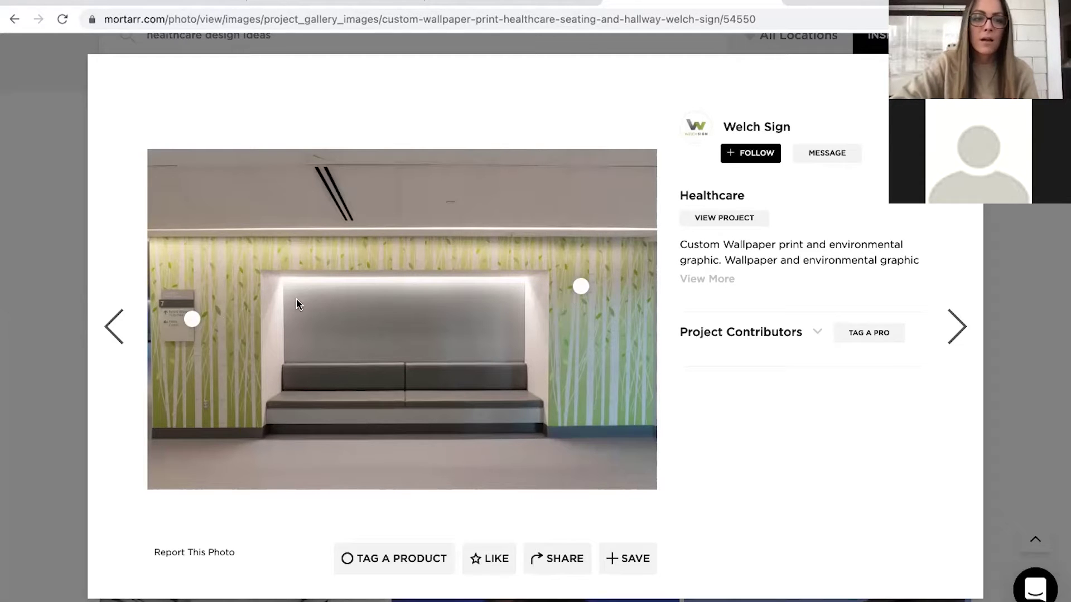
{"action": "left_click", "coordinate": [192, 323]}
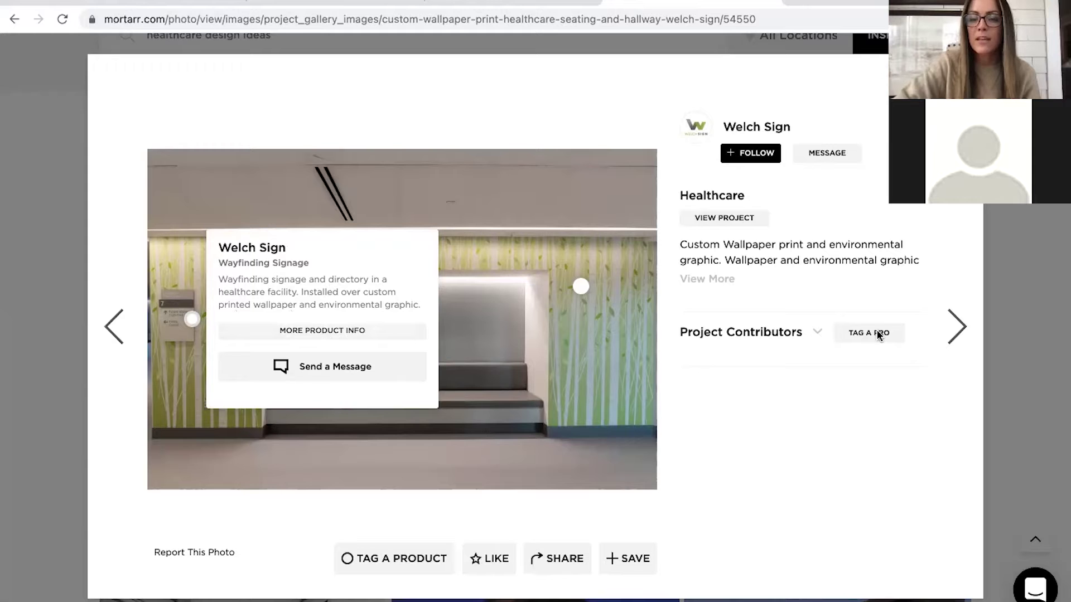
{"action": "left_click", "coordinate": [992, 338]}
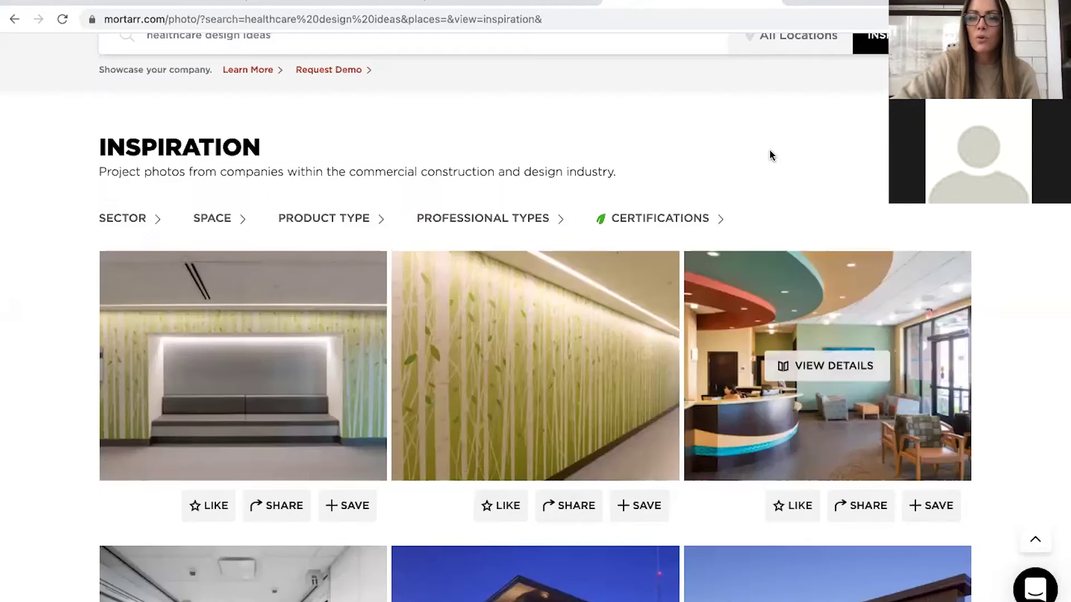
- View the details and project contributors of the healthcare reception area photo, and close it
{"action": "scroll", "coordinate": [833, 288], "scroll_direction": "down", "scroll_amount": 3}
{"action": "left_click", "coordinate": [833, 287]}
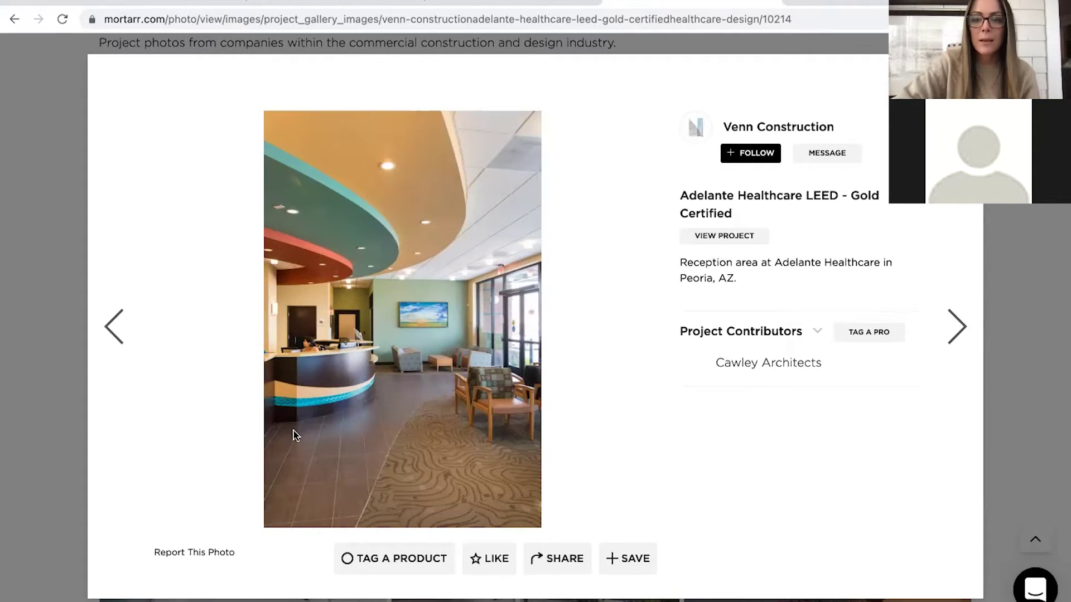
{"action": "mouse_move", "coordinate": [775, 362]}
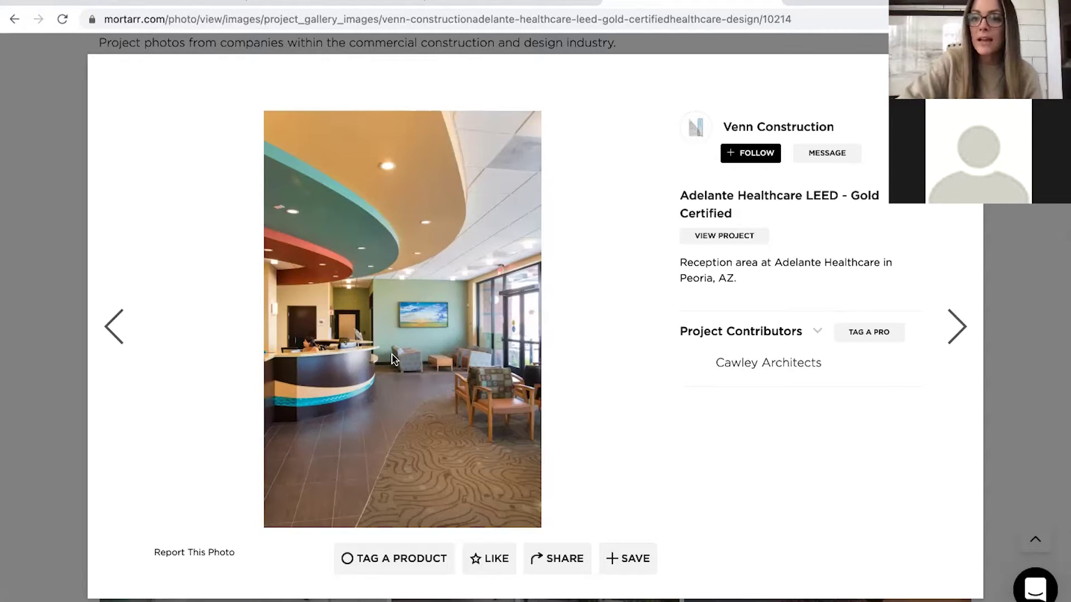
{"action": "left_click", "coordinate": [55, 492]}
- Filter the healthcare photo results by all product-level certifications and close the filter list
{"action": "scroll", "coordinate": [55, 490], "scroll_direction": "up", "scroll_amount": 4}
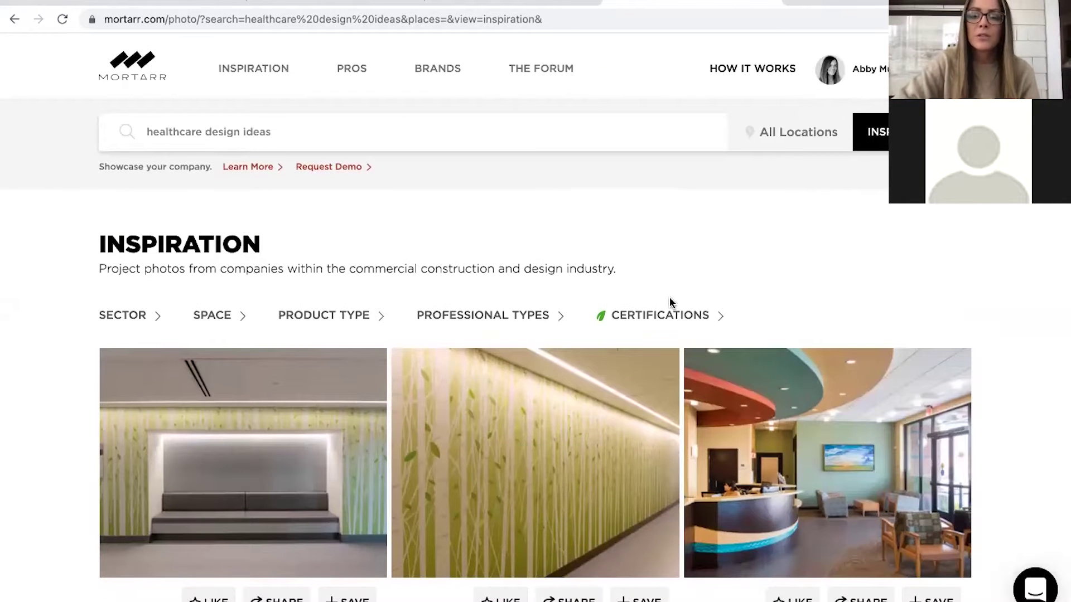
{"action": "left_click", "coordinate": [669, 317]}
{"action": "left_click", "coordinate": [918, 357]}
{"action": "left_click", "coordinate": [1005, 352]}
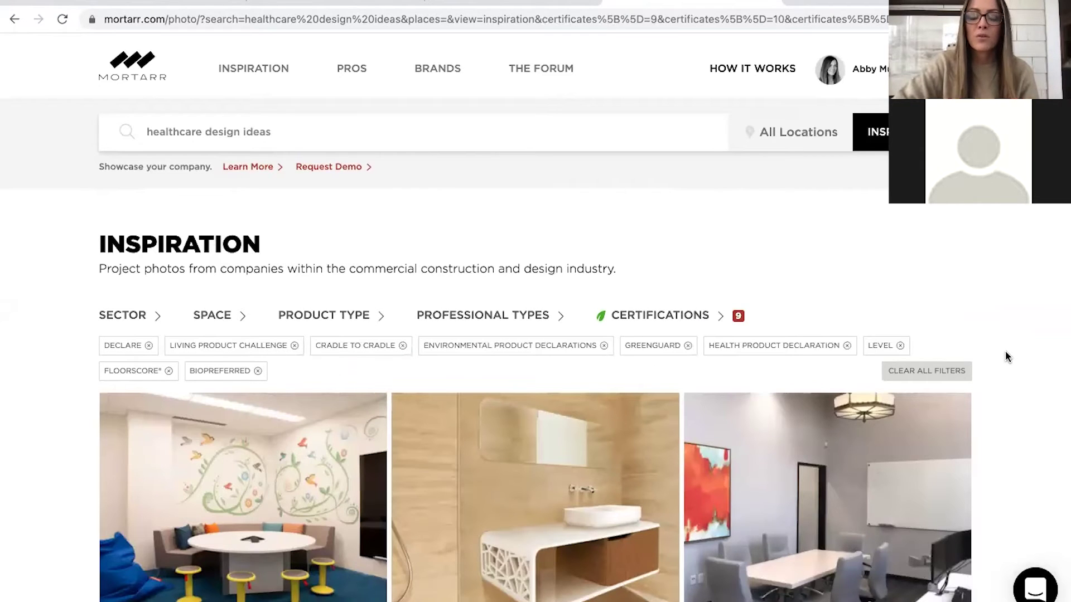
- Open the photo of the casual meeting room with yellow stools and inspect the certified product tag on the bench seating
{"action": "scroll", "coordinate": [1005, 350], "scroll_direction": "down", "scroll_amount": 4}
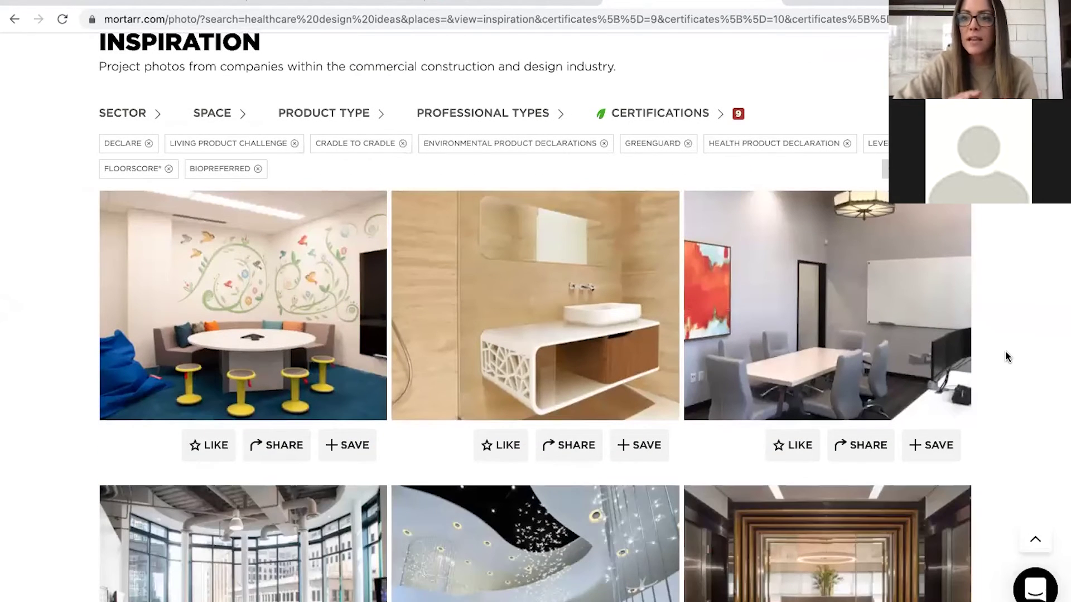
{"action": "left_click", "coordinate": [253, 335]}
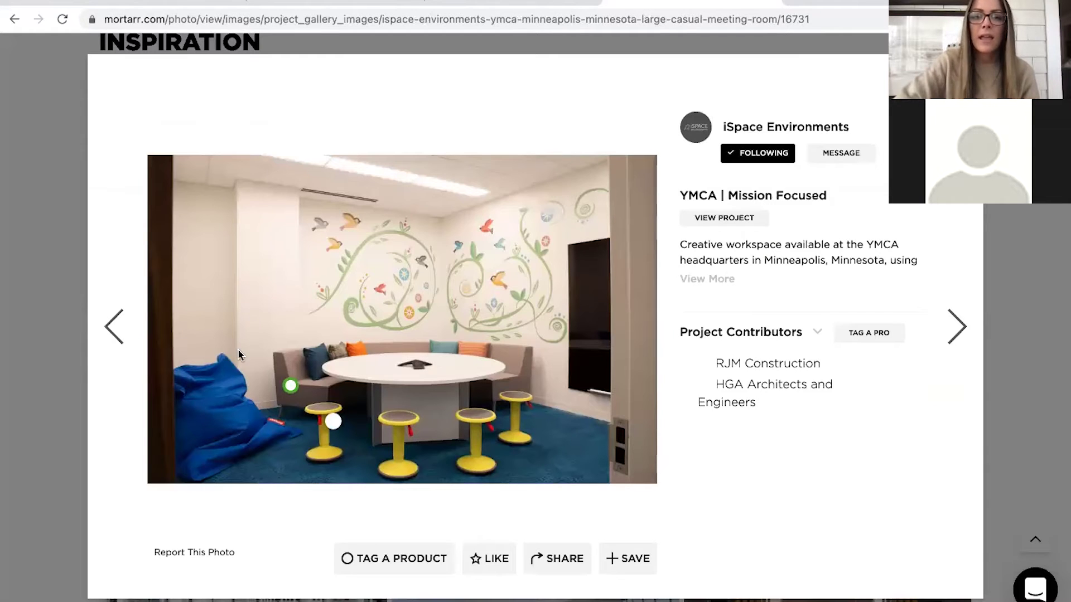
{"action": "left_click", "coordinate": [290, 388]}
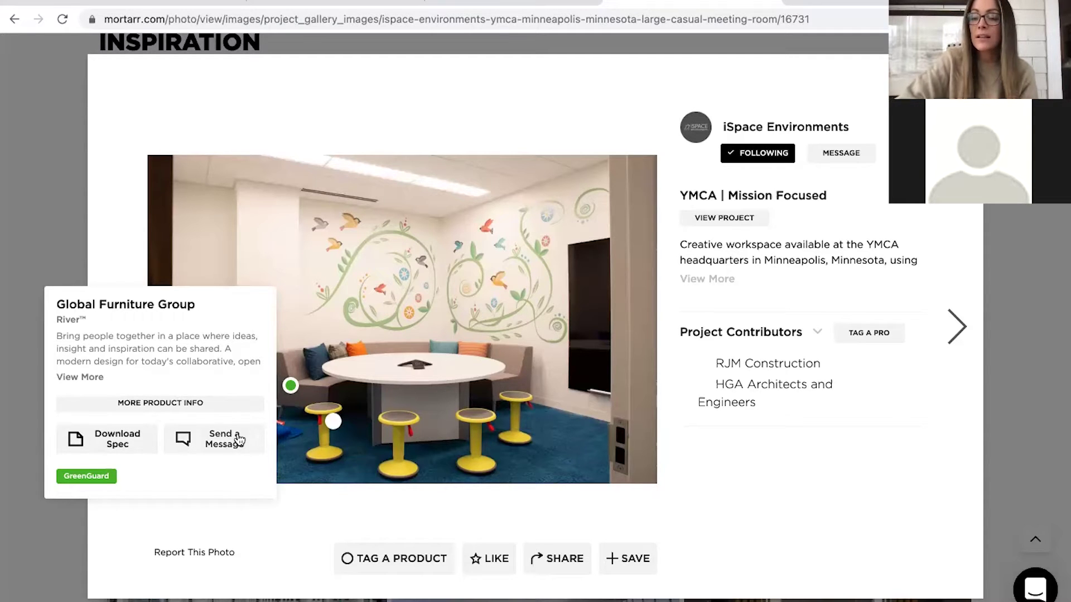
- Save the meeting room photo to the Healthcare Project 2021 design room with the note "Love this seating" and close the photo
{"action": "left_click", "coordinate": [636, 559]}
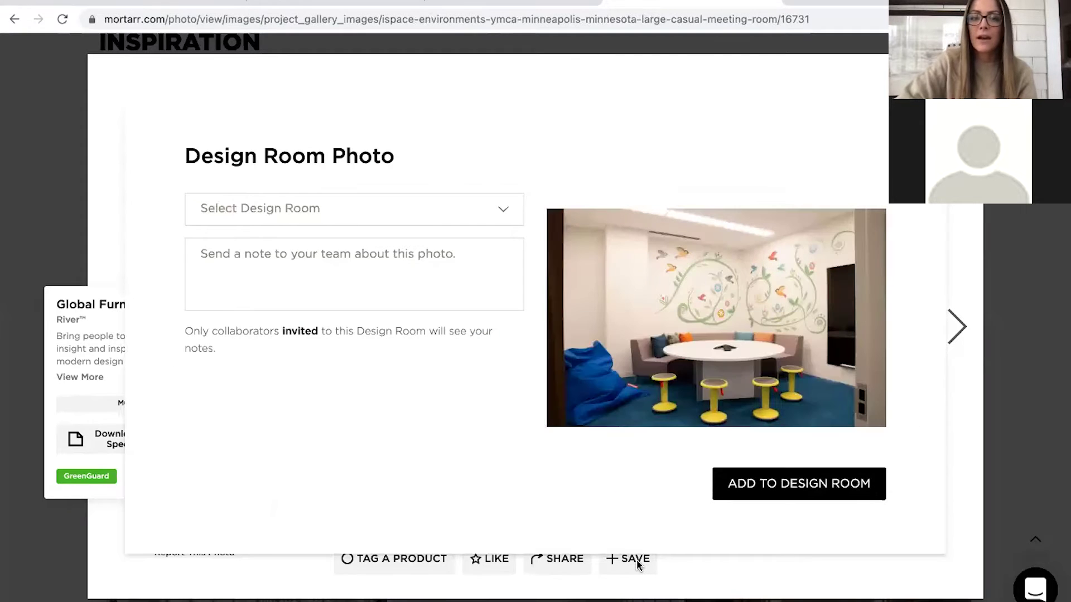
{"action": "left_click", "coordinate": [504, 216]}
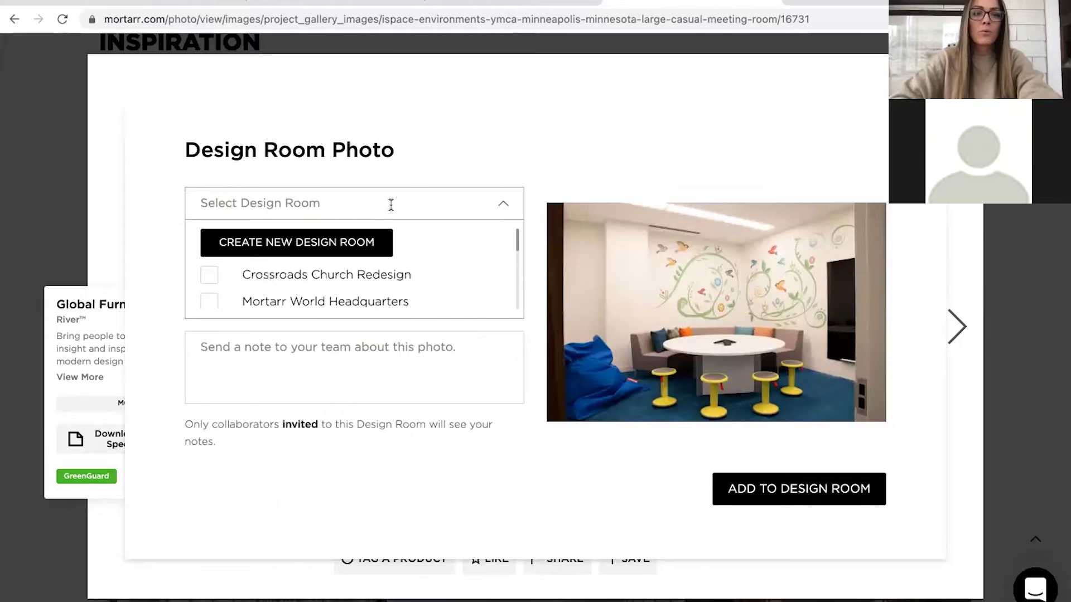
{"action": "scroll", "coordinate": [361, 273], "scroll_direction": "down", "scroll_amount": 3}
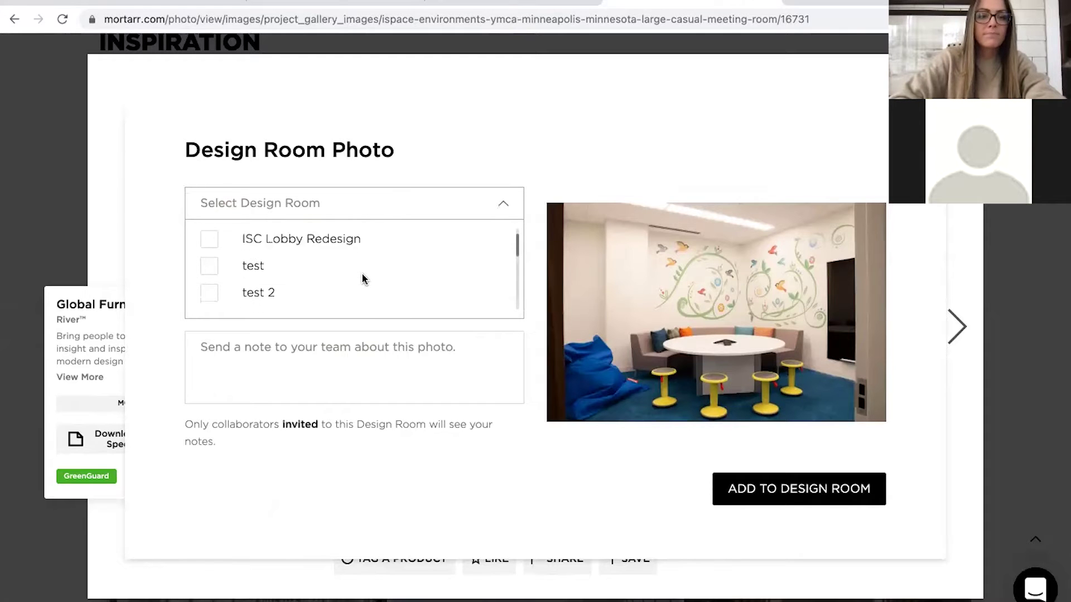
{"action": "left_click", "coordinate": [211, 274]}
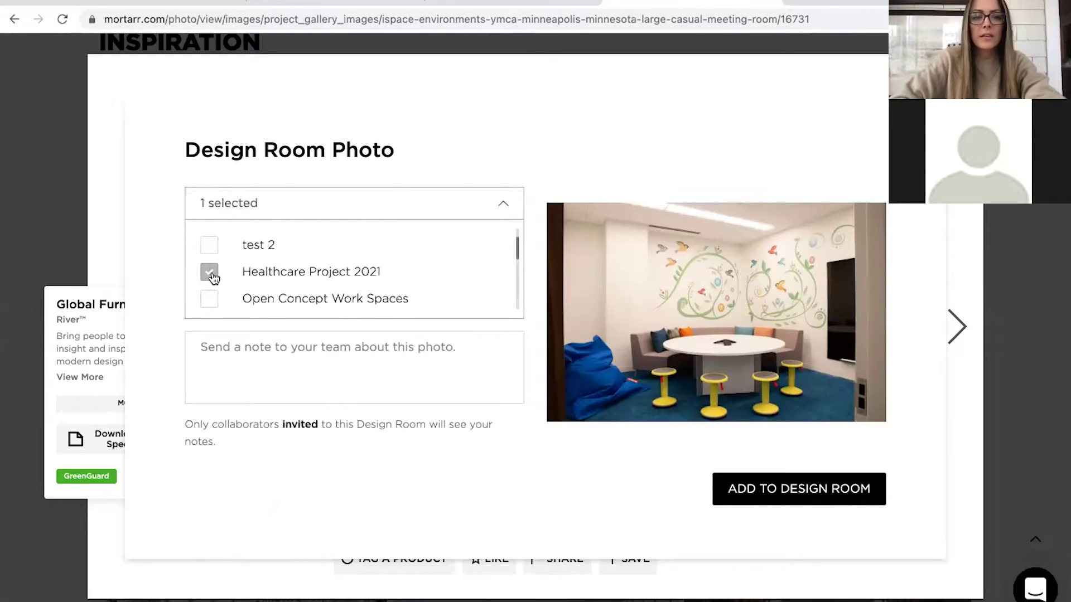
{"action": "left_click", "coordinate": [268, 375]}
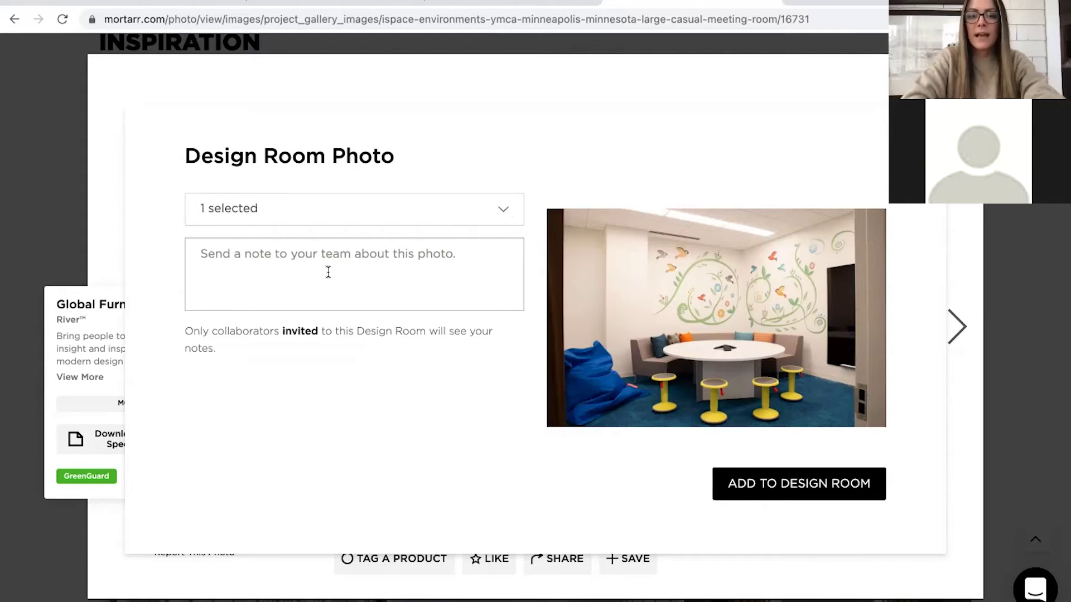
{"action": "type", "text": "Love this"}
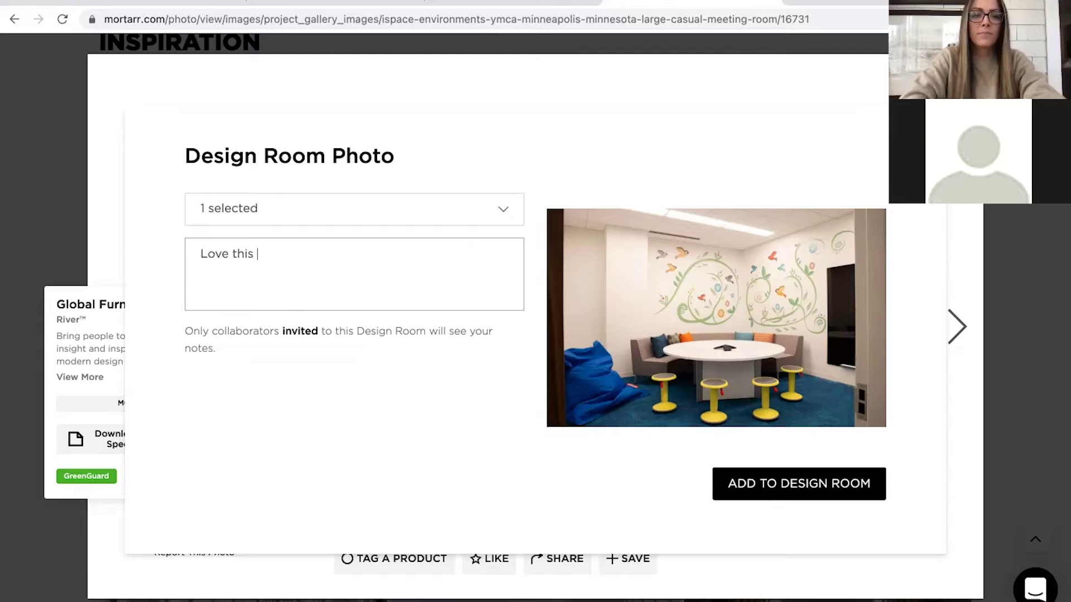
{"action": "type", "text": " seating"}
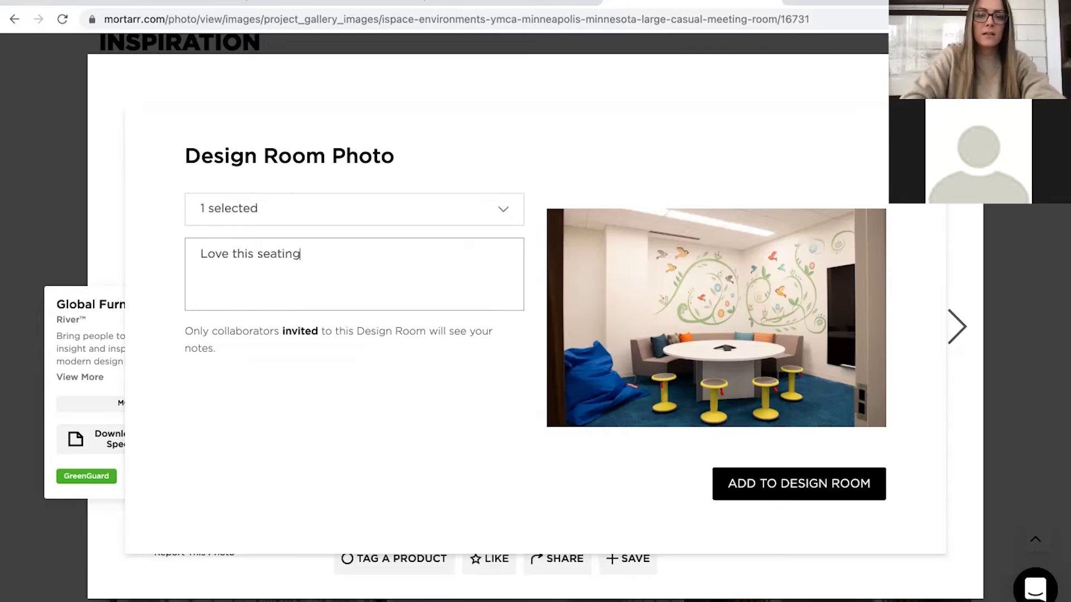
{"action": "left_click", "coordinate": [806, 497]}
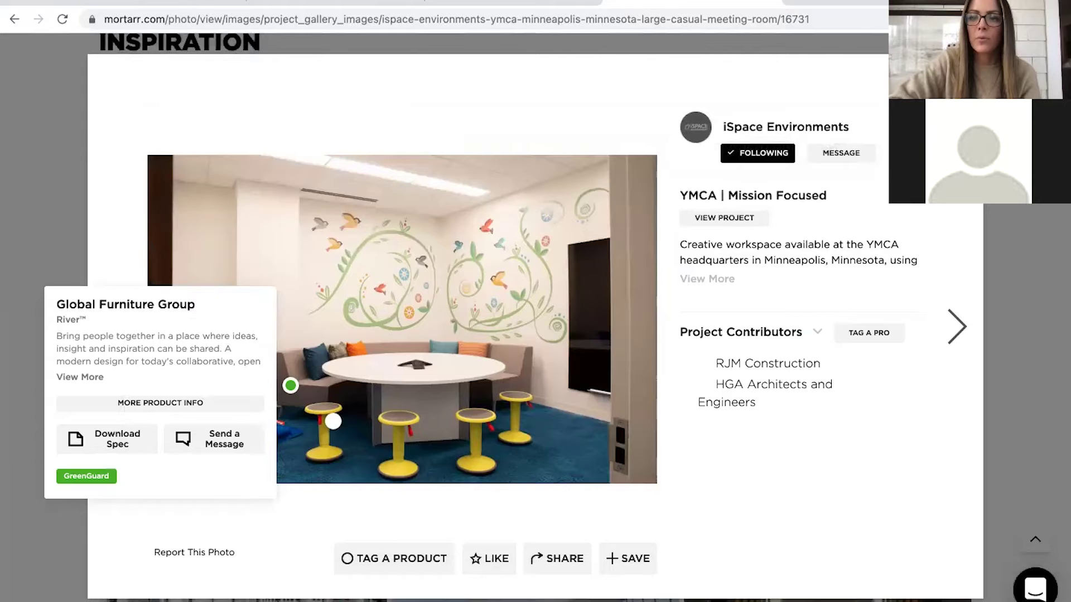
{"action": "left_click", "coordinate": [964, 74]}
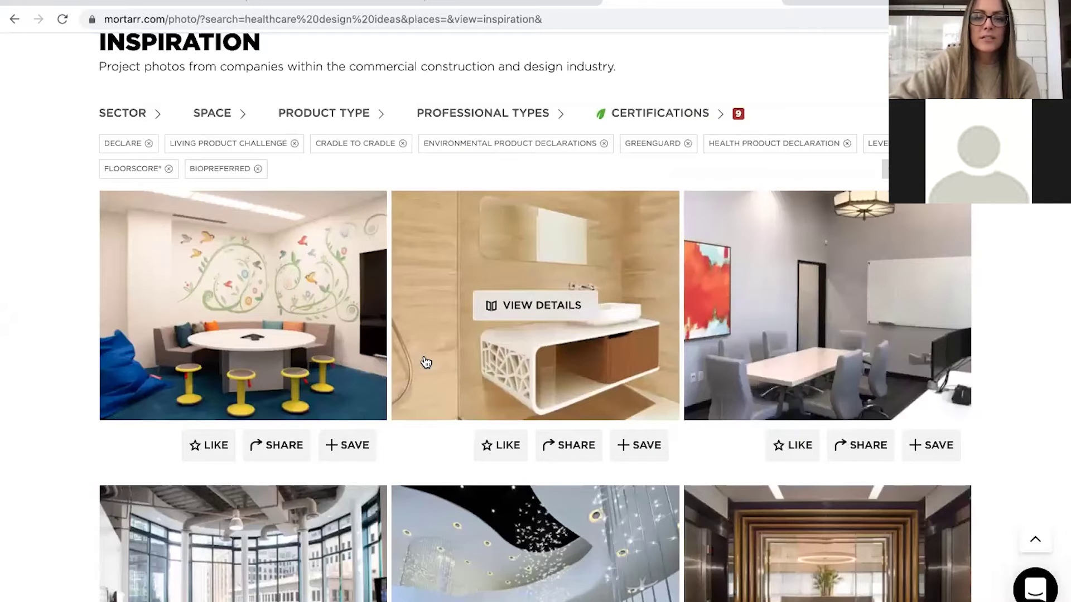
- Browse the certified photo results, open the bathroom sink photo, and inspect the product tag on its countertop
{"action": "scroll", "coordinate": [425, 363], "scroll_direction": "down", "scroll_amount": 2}
{"action": "scroll", "coordinate": [538, 264], "scroll_direction": "down", "scroll_amount": 3}
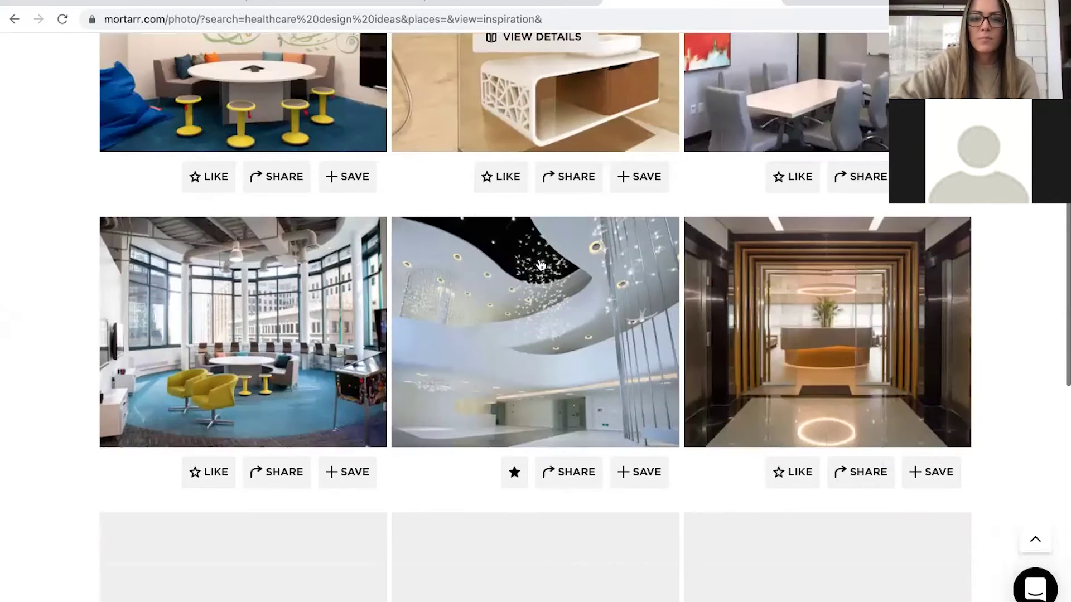
{"action": "scroll", "coordinate": [540, 265], "scroll_direction": "down", "scroll_amount": 3}
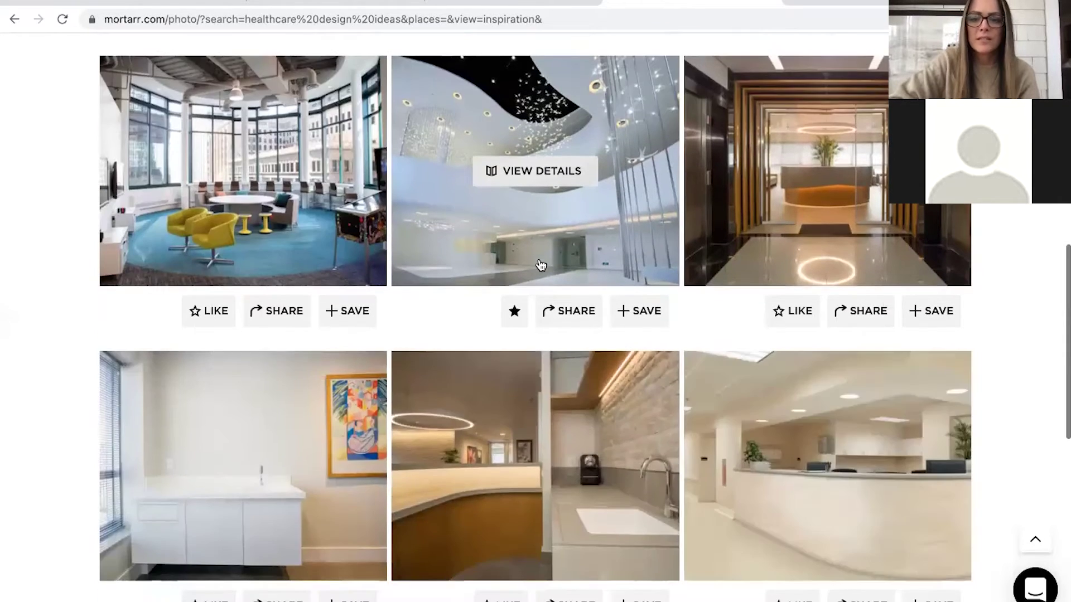
{"action": "scroll", "coordinate": [540, 264], "scroll_direction": "up", "scroll_amount": 3}
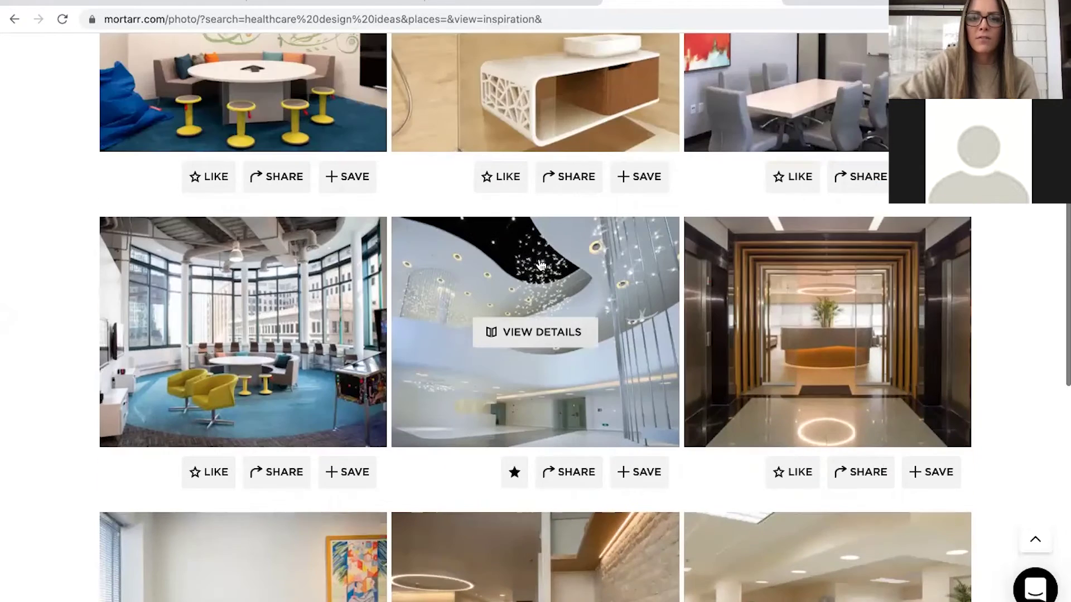
{"action": "scroll", "coordinate": [540, 264], "scroll_direction": "up", "scroll_amount": 2}
{"action": "left_click", "coordinate": [628, 169]}
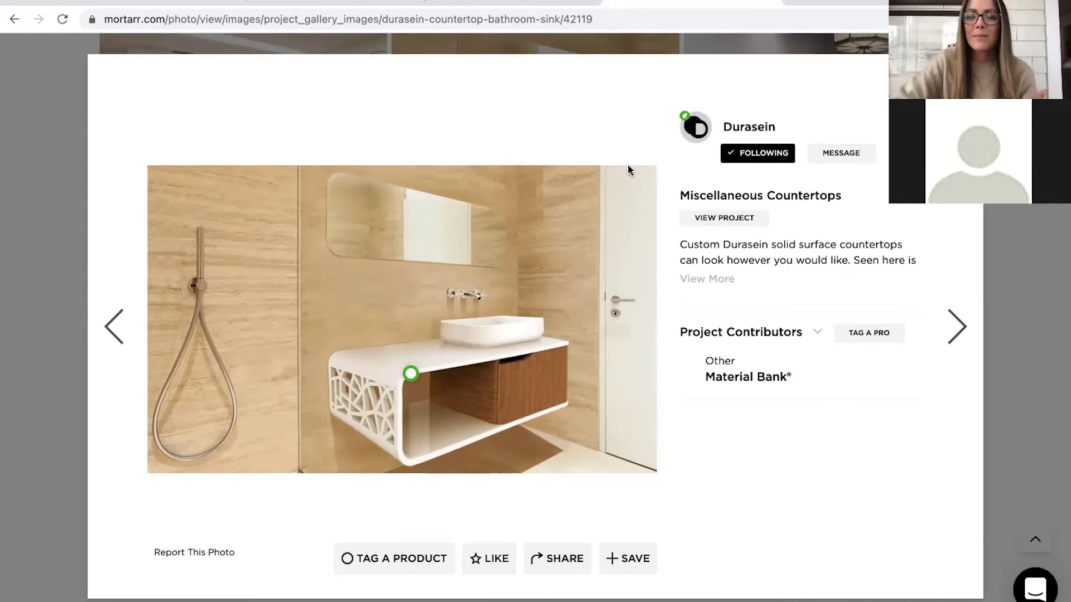
{"action": "left_click", "coordinate": [412, 375]}
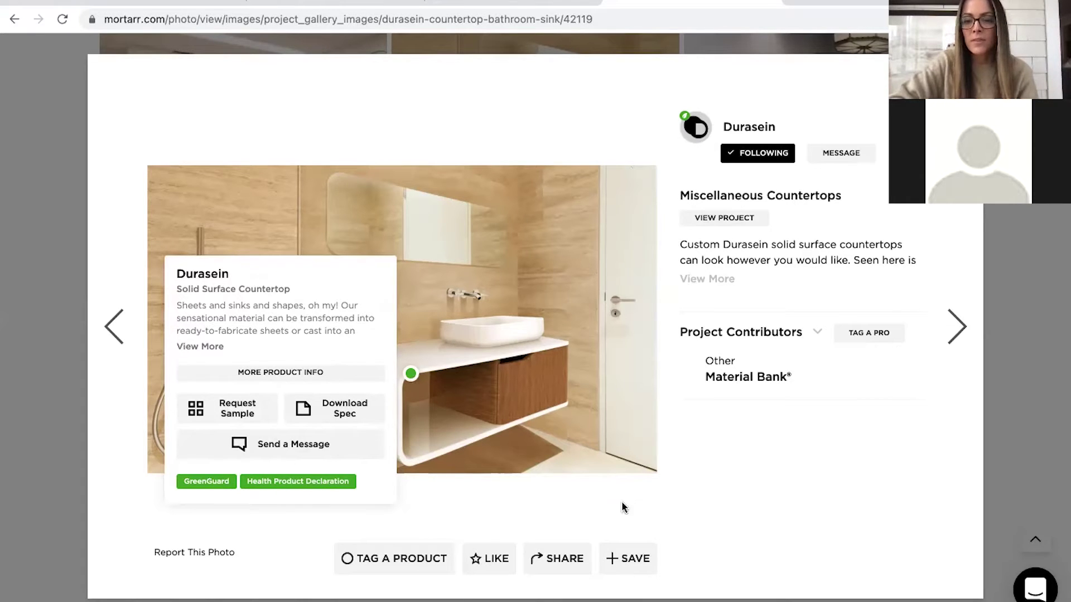
- Save the bathroom sink photo to the Healthcare Project 2021 design room without a note
{"action": "left_click", "coordinate": [635, 565]}
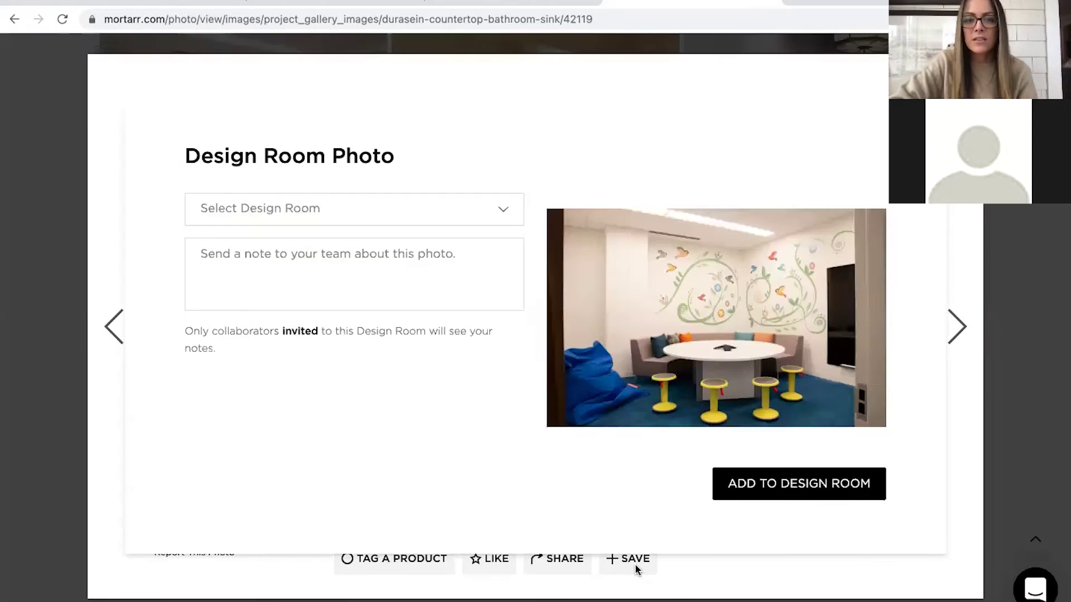
{"action": "left_click", "coordinate": [500, 212]}
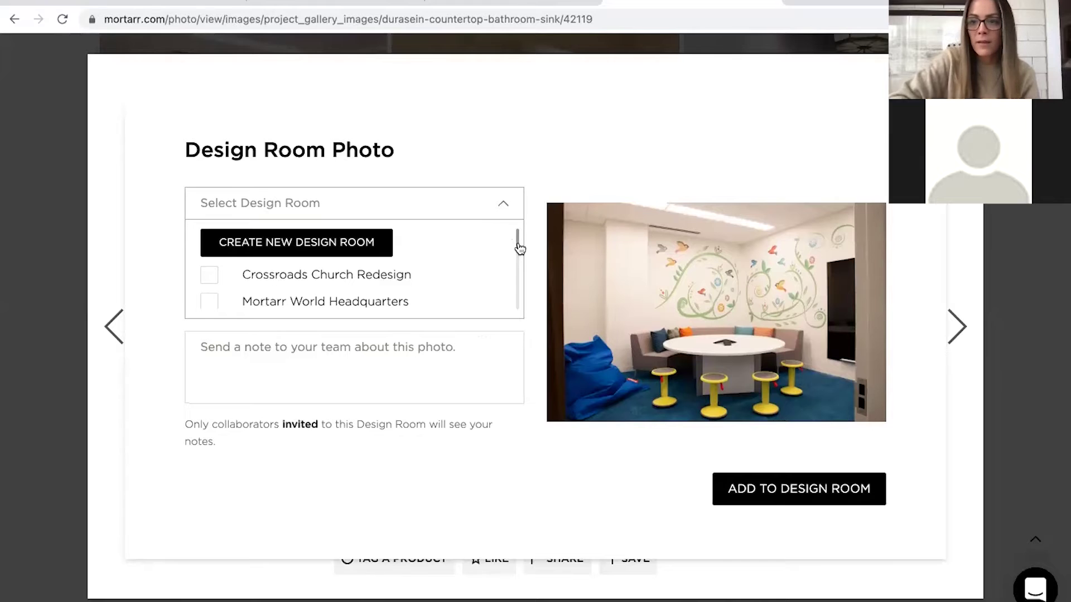
{"action": "scroll", "coordinate": [517, 256], "scroll_direction": "down", "scroll_amount": 5}
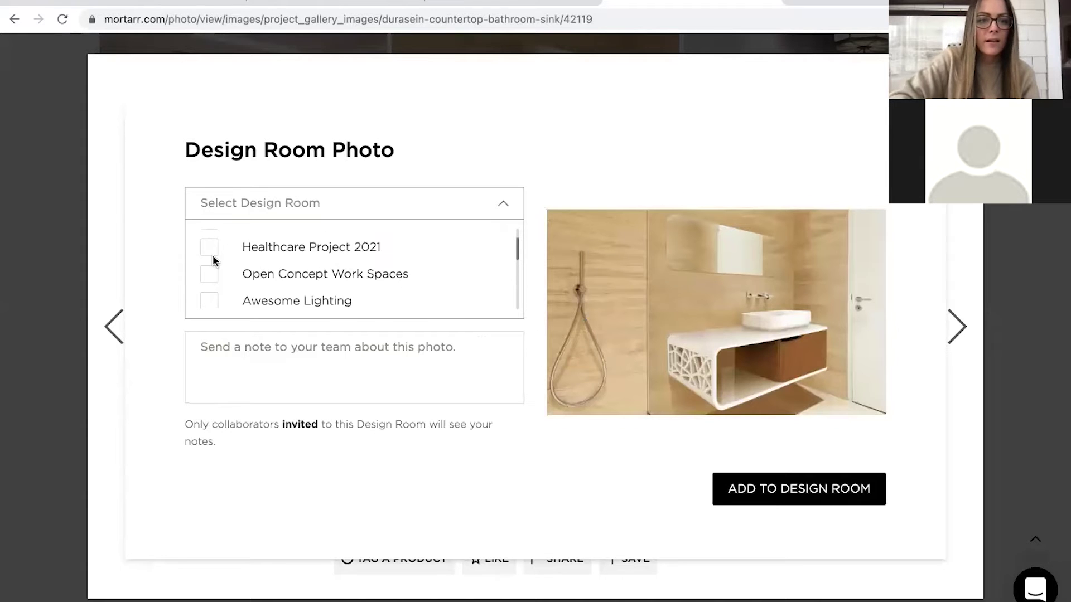
{"action": "left_click", "coordinate": [211, 249]}
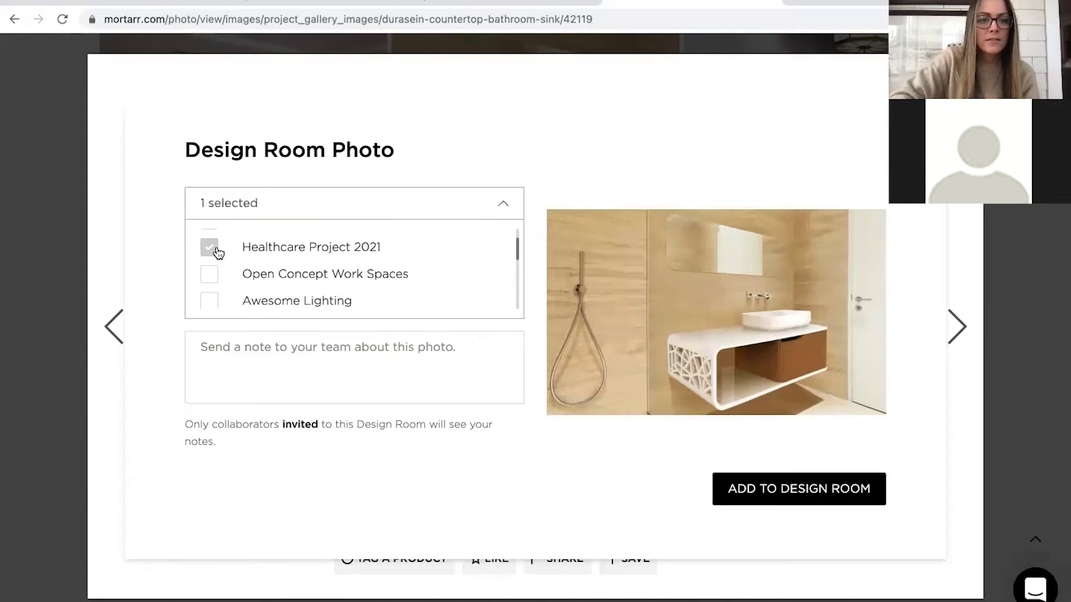
{"action": "left_click", "coordinate": [799, 491]}
{"action": "left_click", "coordinate": [799, 491]}
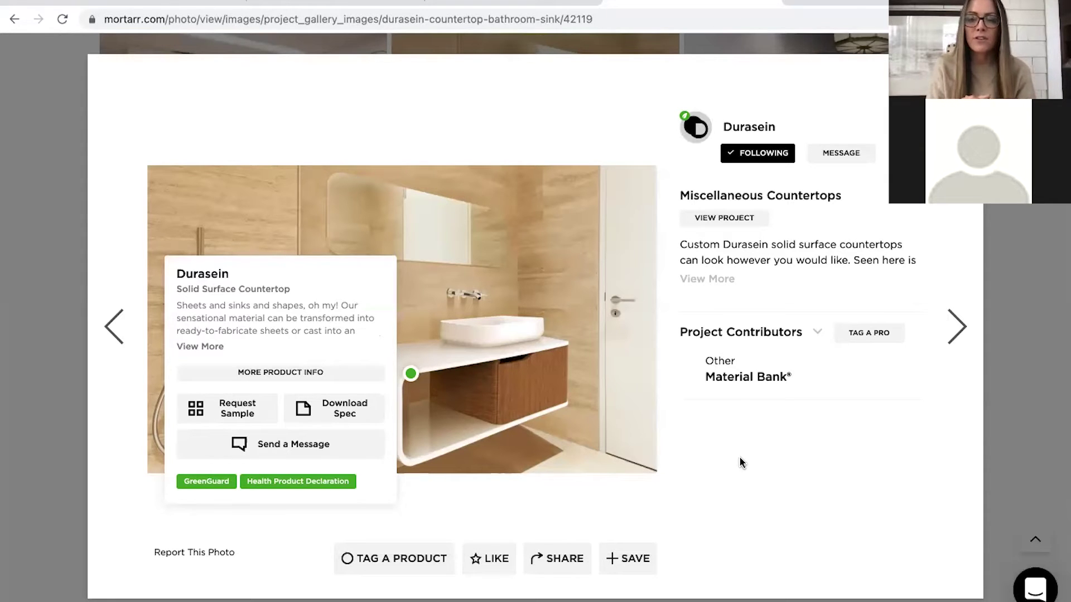
- Expand the bathroom sink photo's description, then view its Miscellaneous Countertops project page and look through the project photos
{"action": "left_click", "coordinate": [718, 279]}
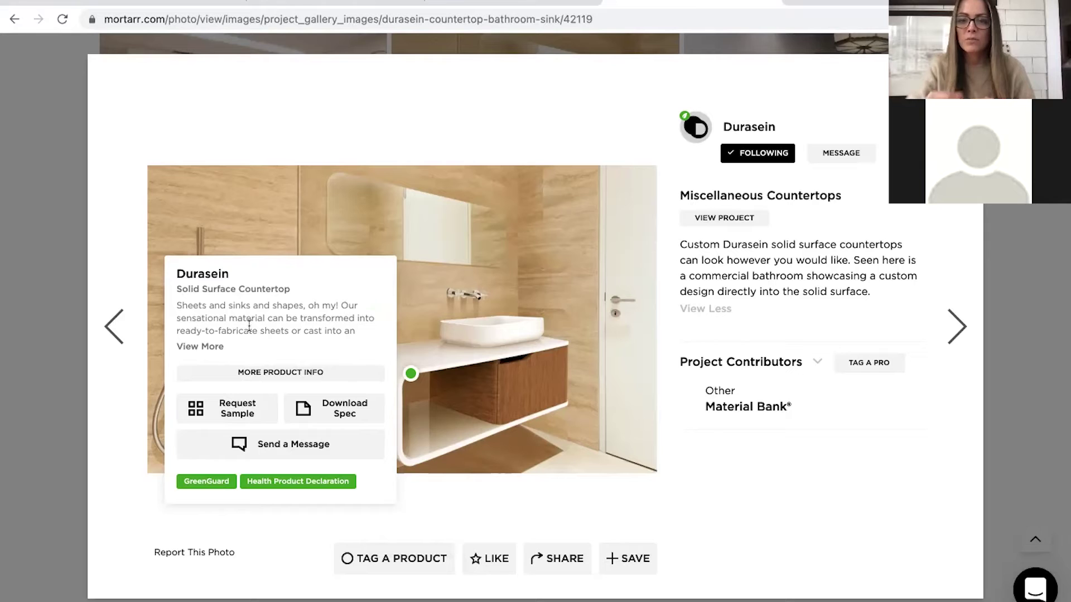
{"action": "left_click", "coordinate": [736, 217]}
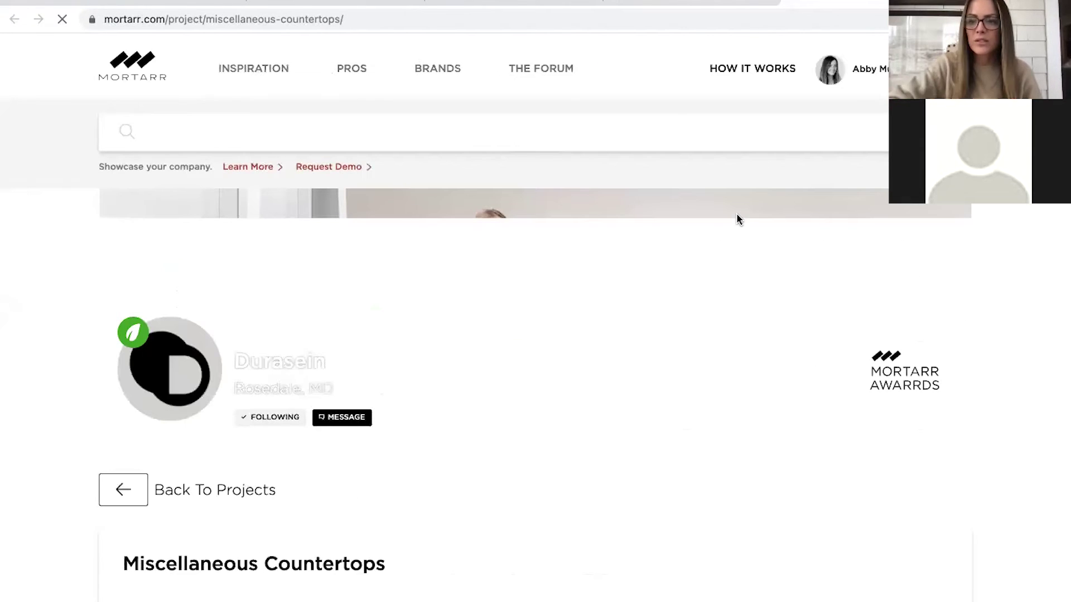
{"action": "scroll", "coordinate": [725, 350], "scroll_direction": "down", "scroll_amount": 5}
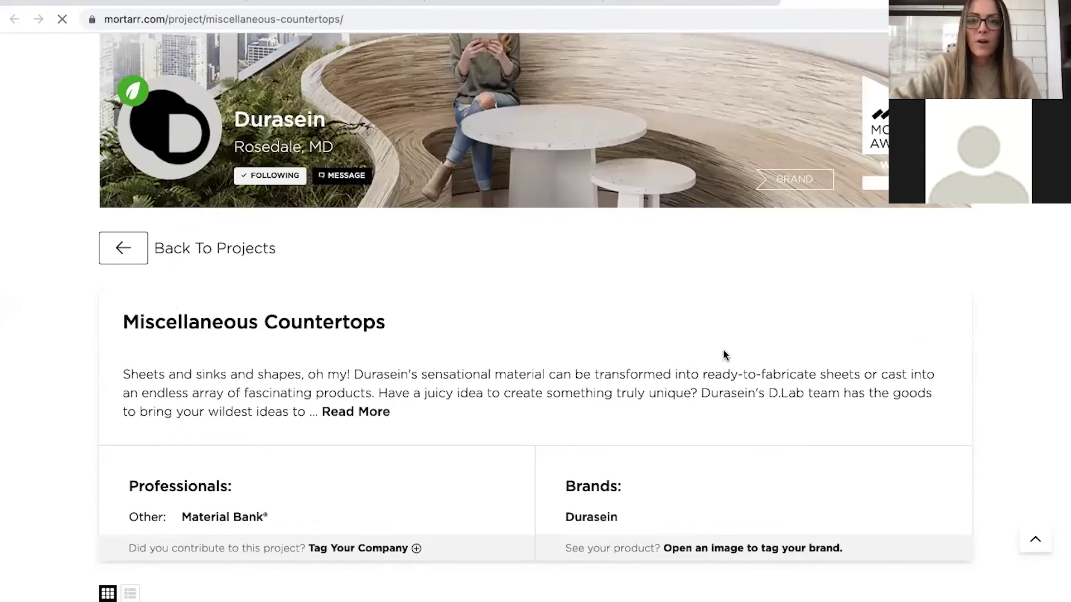
{"action": "scroll", "coordinate": [723, 355], "scroll_direction": "down", "scroll_amount": 3}
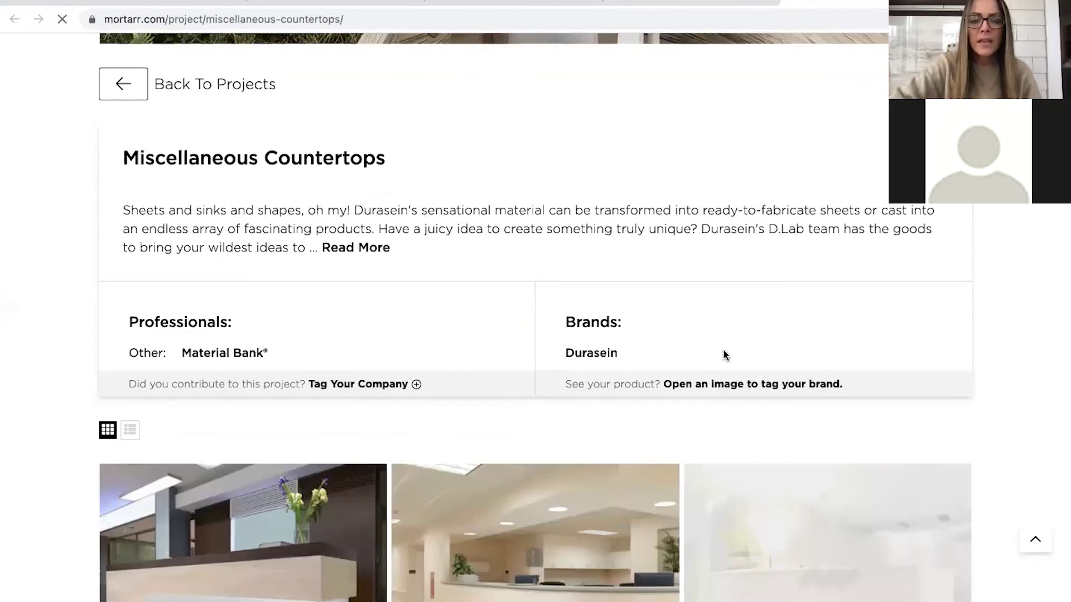
{"action": "scroll", "coordinate": [724, 349], "scroll_direction": "down", "scroll_amount": 2}
{"action": "scroll", "coordinate": [727, 348], "scroll_direction": "down", "scroll_amount": 3}
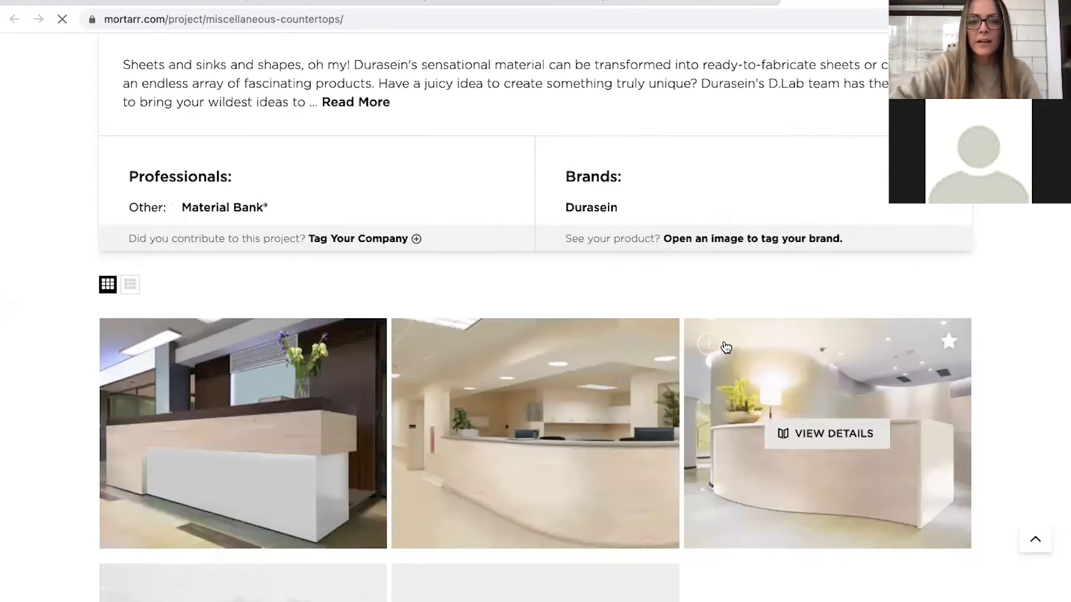
{"action": "scroll", "coordinate": [732, 349], "scroll_direction": "down", "scroll_amount": 2}
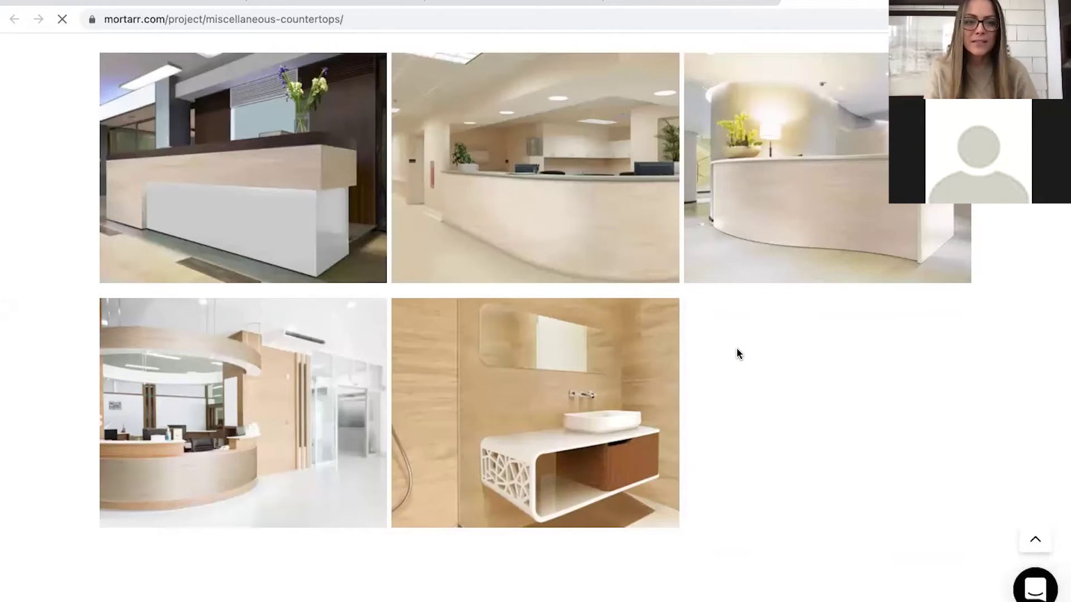
- Check the product tag on the project's round reception desk photo and save the photo to the Healthcare Project 2021 design room
{"action": "left_click", "coordinate": [268, 455]}
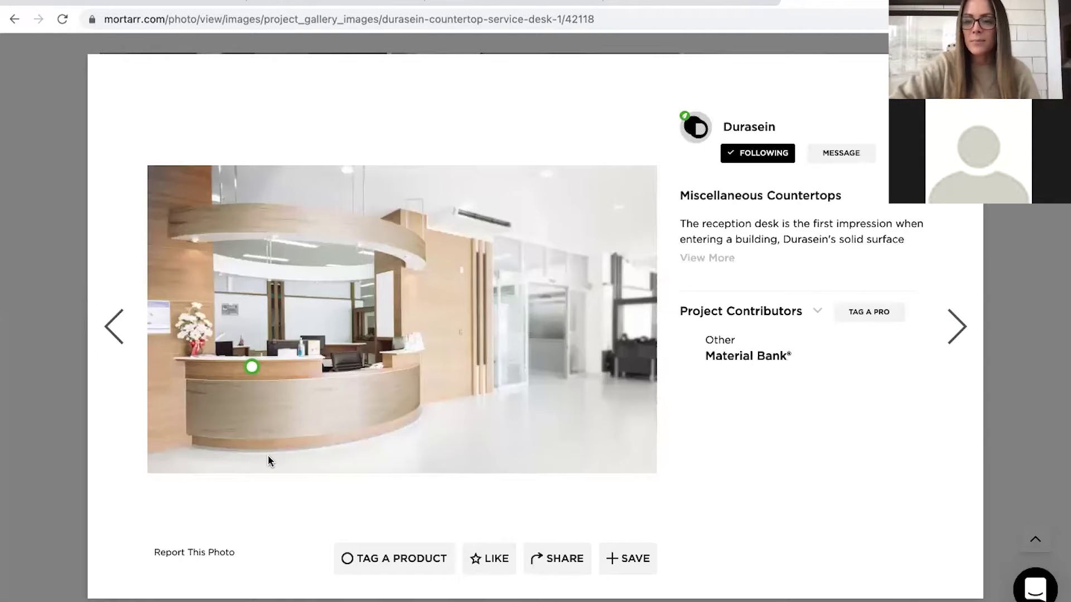
{"action": "left_click", "coordinate": [252, 369]}
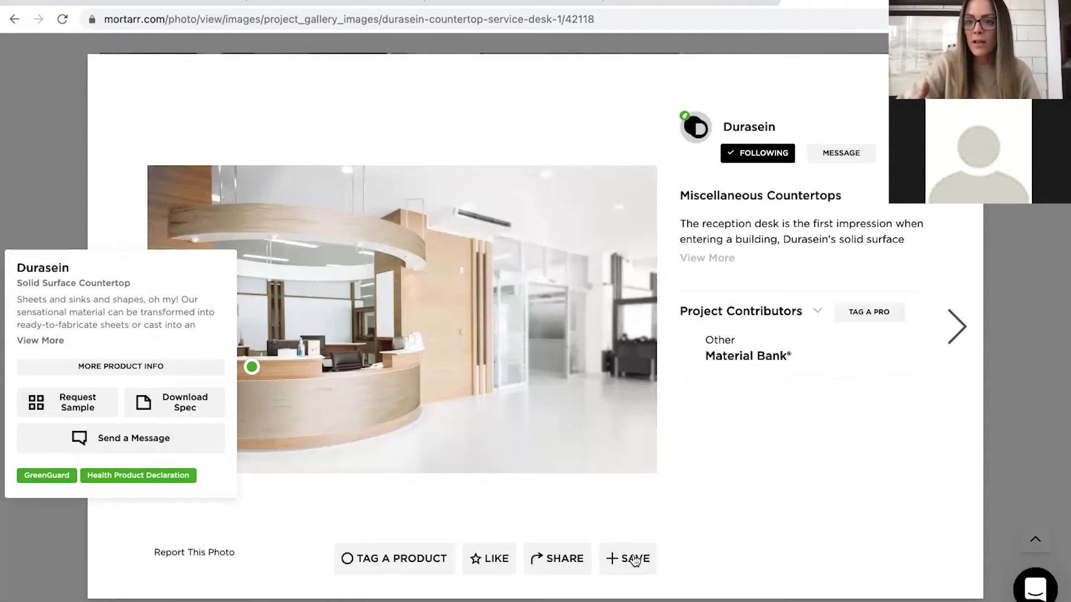
{"action": "left_click", "coordinate": [635, 560]}
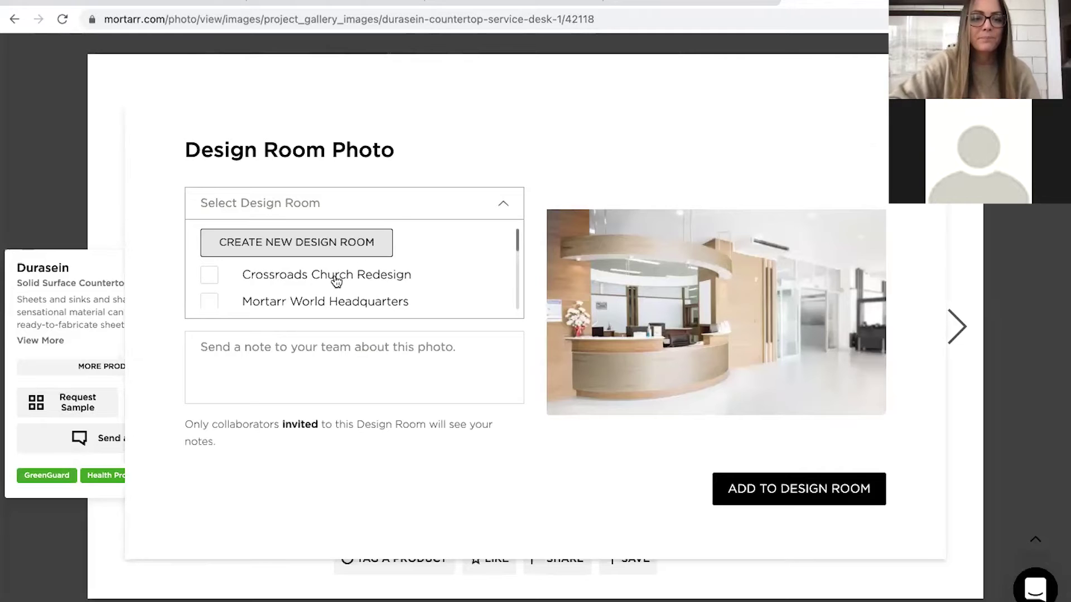
{"action": "scroll", "coordinate": [335, 275], "scroll_direction": "down", "scroll_amount": 3}
{"action": "scroll", "coordinate": [334, 277], "scroll_direction": "down", "scroll_amount": 2}
{"action": "left_click", "coordinate": [209, 239]}
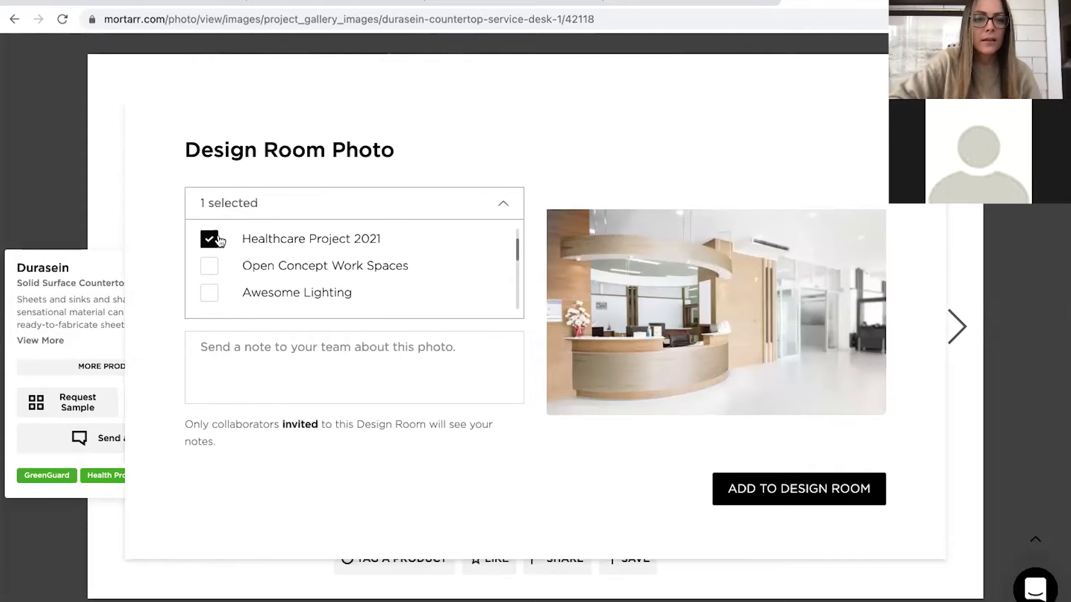
{"action": "left_click", "coordinate": [815, 497]}
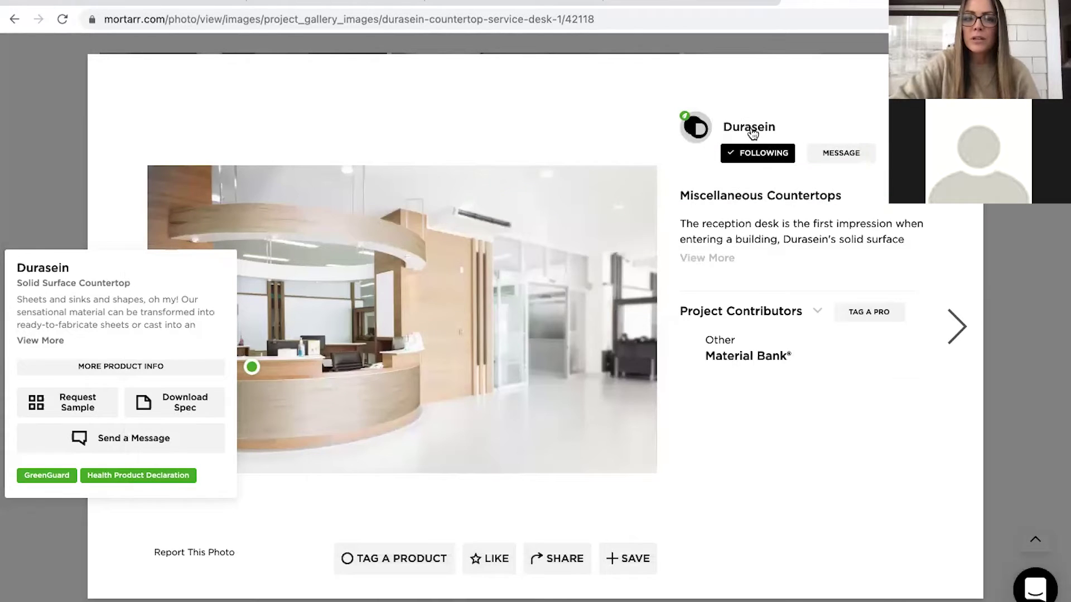
- Open the Durasein brand profile and examine its projects, company description, sustainability certifications, featured photos and partner companies
{"action": "left_click", "coordinate": [752, 132]}
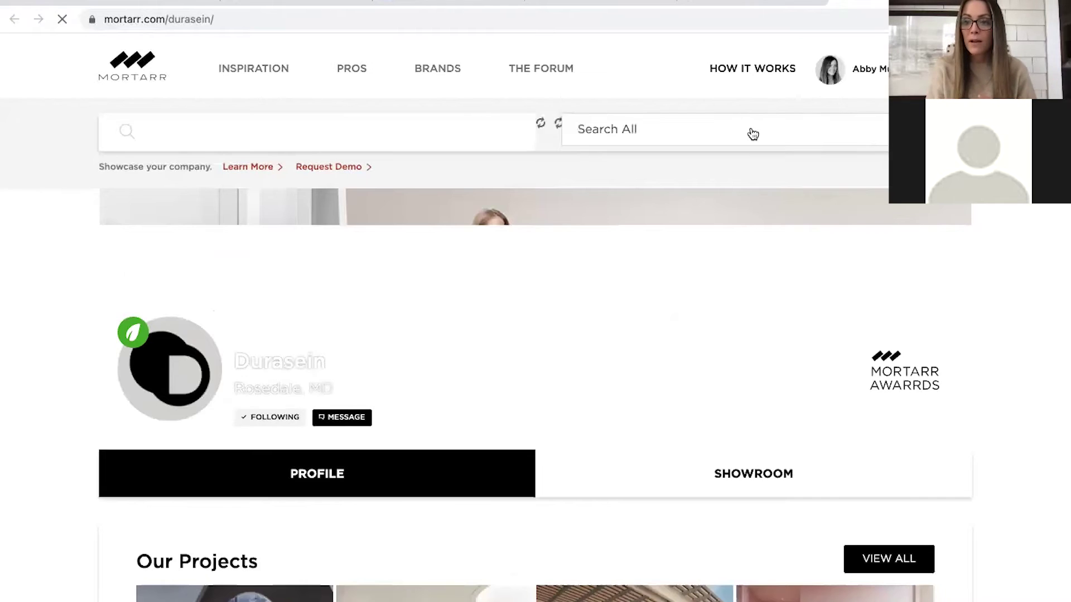
{"action": "scroll", "coordinate": [676, 333], "scroll_direction": "down", "scroll_amount": 6}
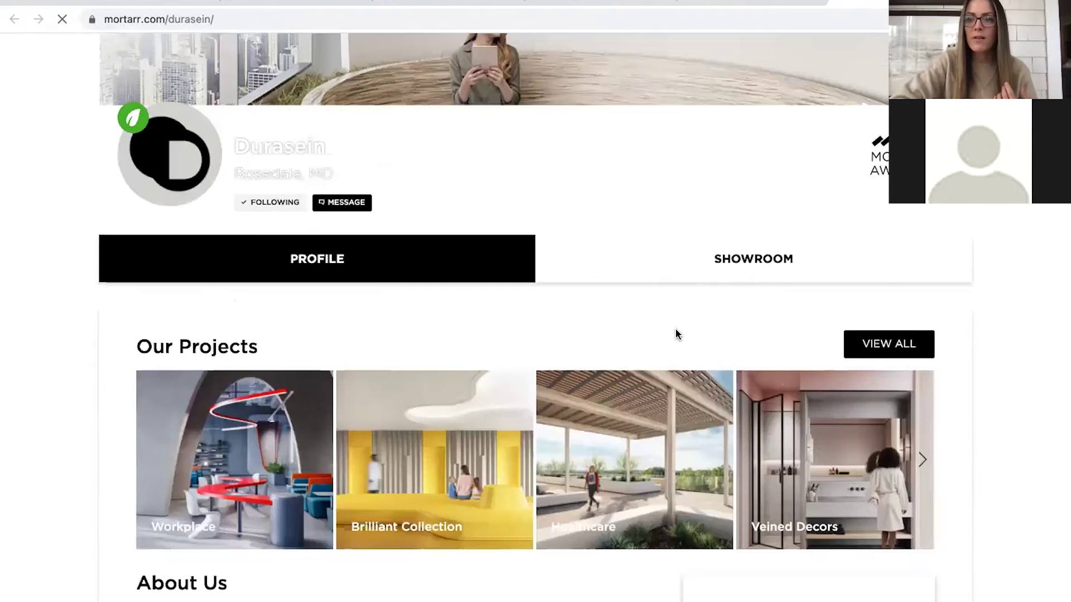
{"action": "scroll", "coordinate": [676, 332], "scroll_direction": "down", "scroll_amount": 2}
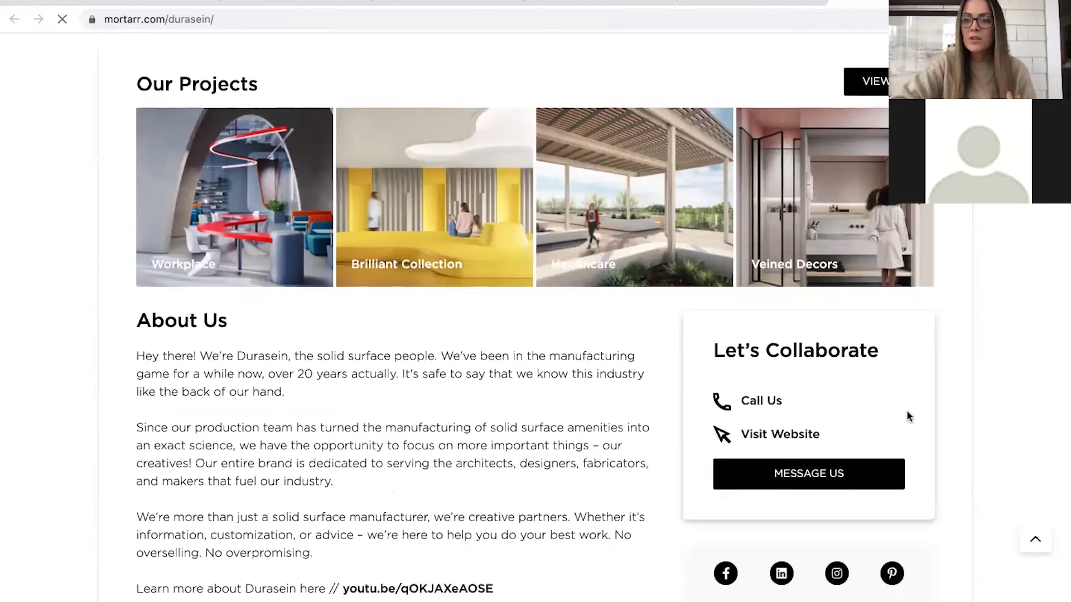
{"action": "scroll", "coordinate": [658, 397], "scroll_direction": "down", "scroll_amount": 5}
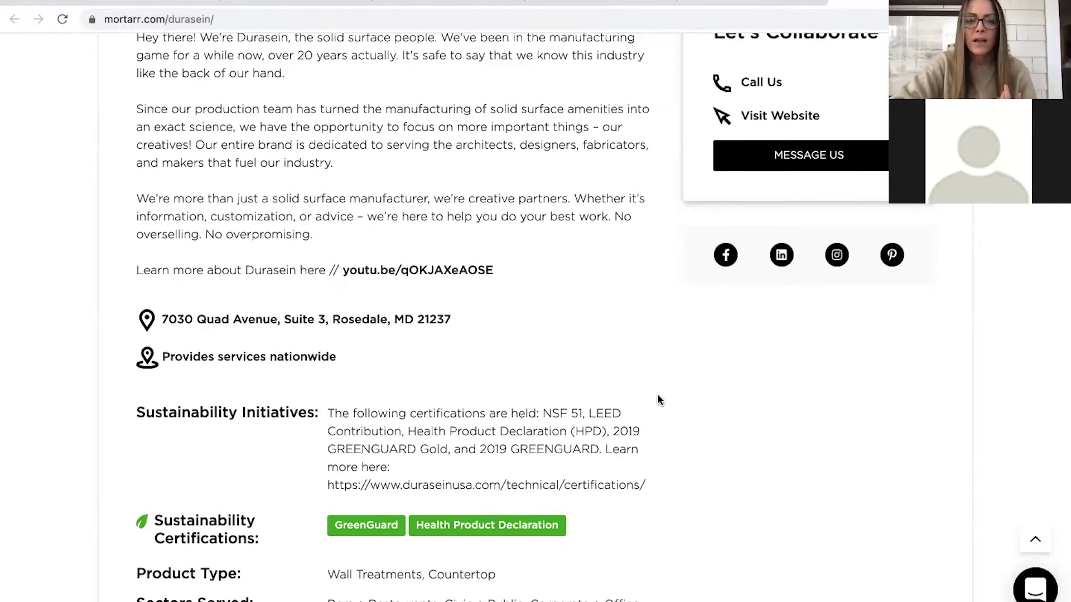
{"action": "scroll", "coordinate": [658, 399], "scroll_direction": "down", "scroll_amount": 5}
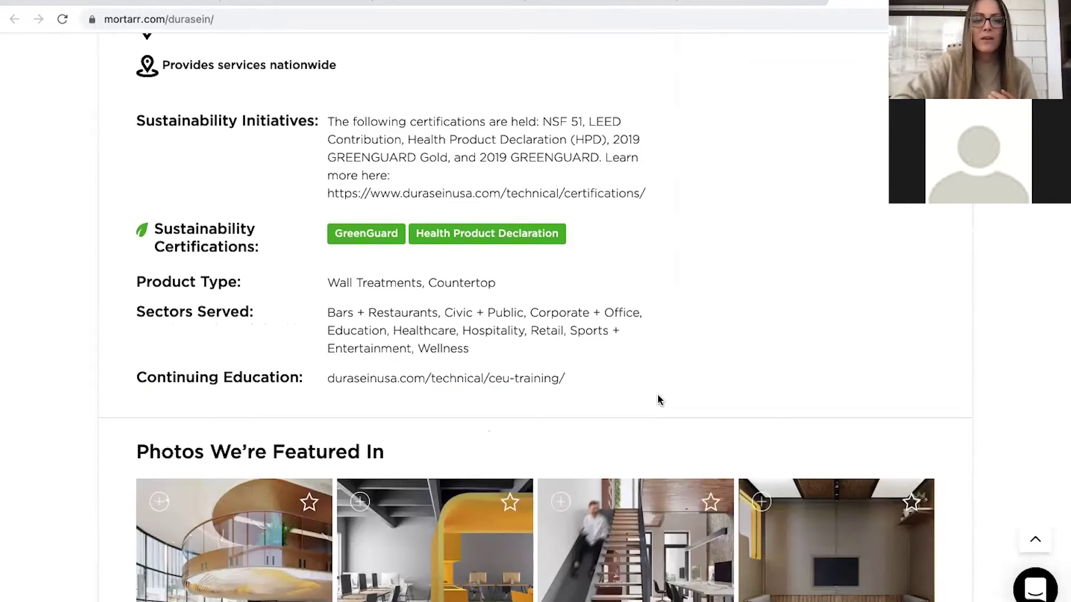
{"action": "scroll", "coordinate": [658, 399], "scroll_direction": "down", "scroll_amount": 7}
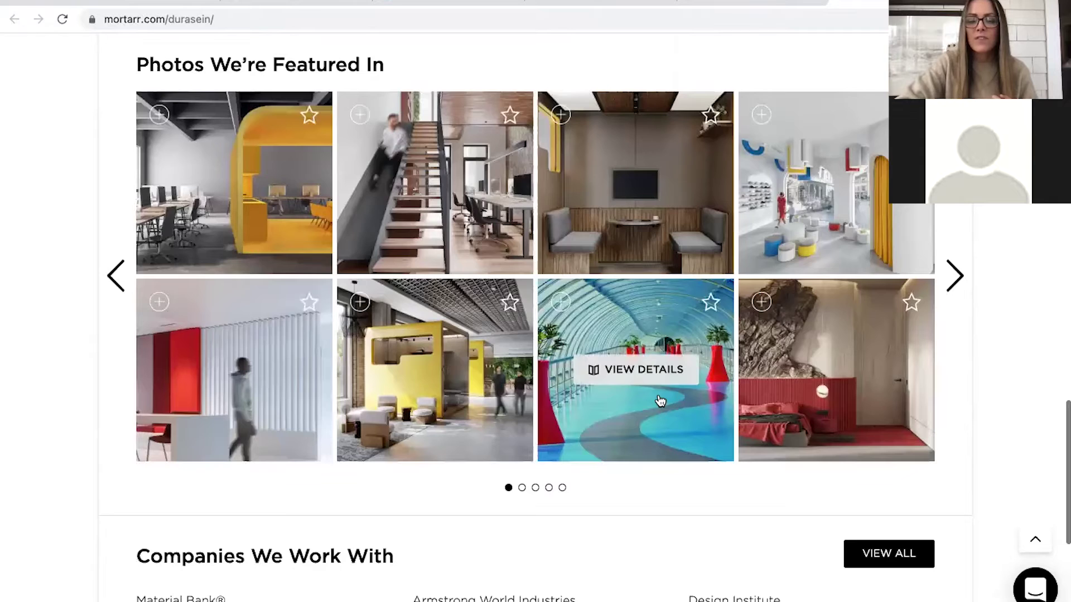
{"action": "scroll", "coordinate": [660, 401], "scroll_direction": "up", "scroll_amount": 4}
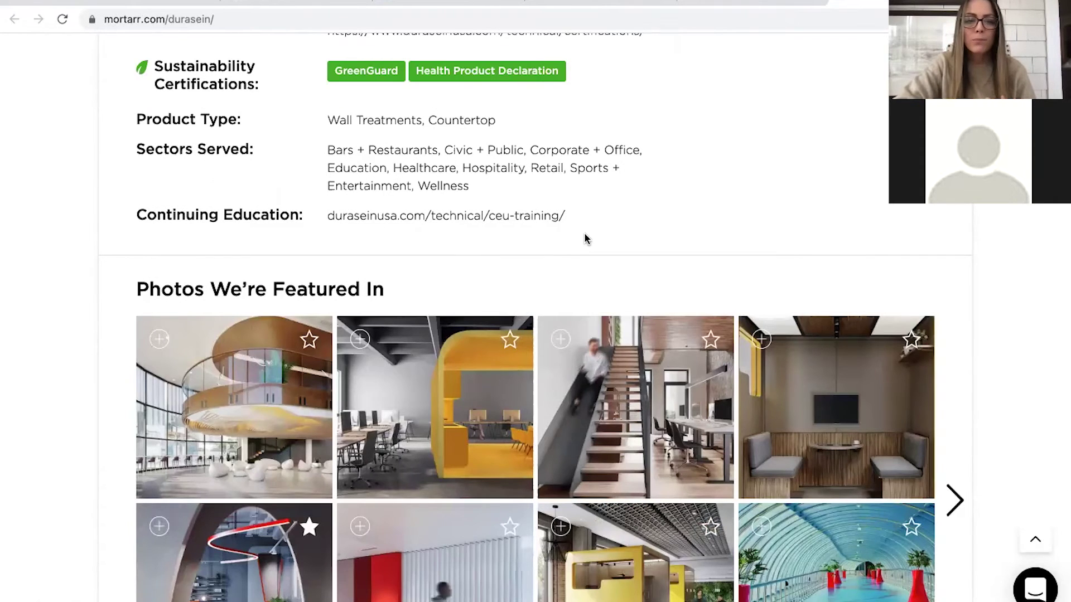
{"action": "scroll", "coordinate": [585, 239], "scroll_direction": "down", "scroll_amount": 3}
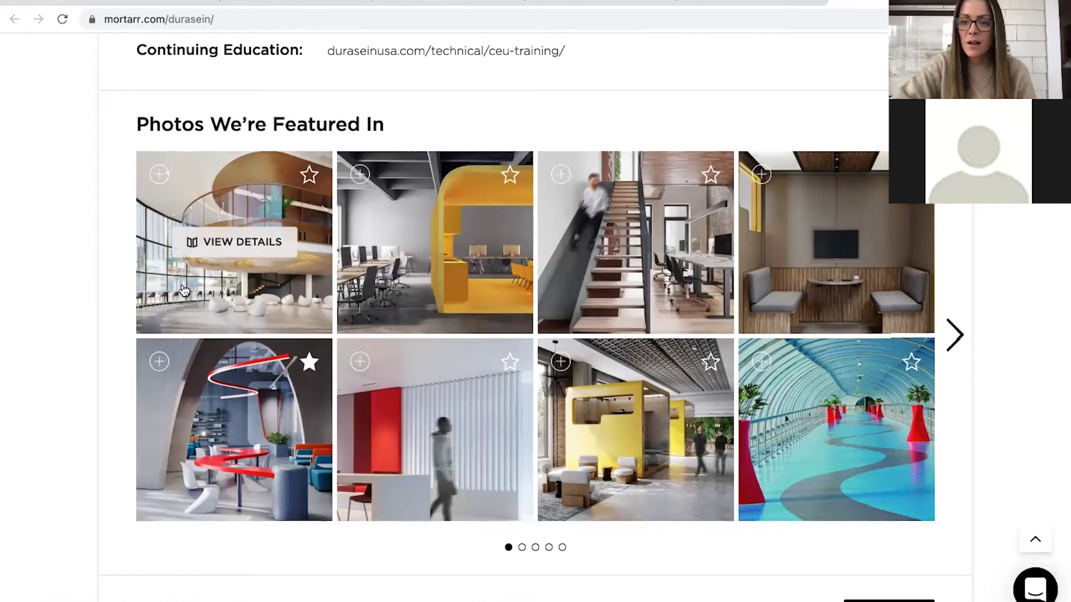
{"action": "scroll", "coordinate": [184, 290], "scroll_direction": "down", "scroll_amount": 4}
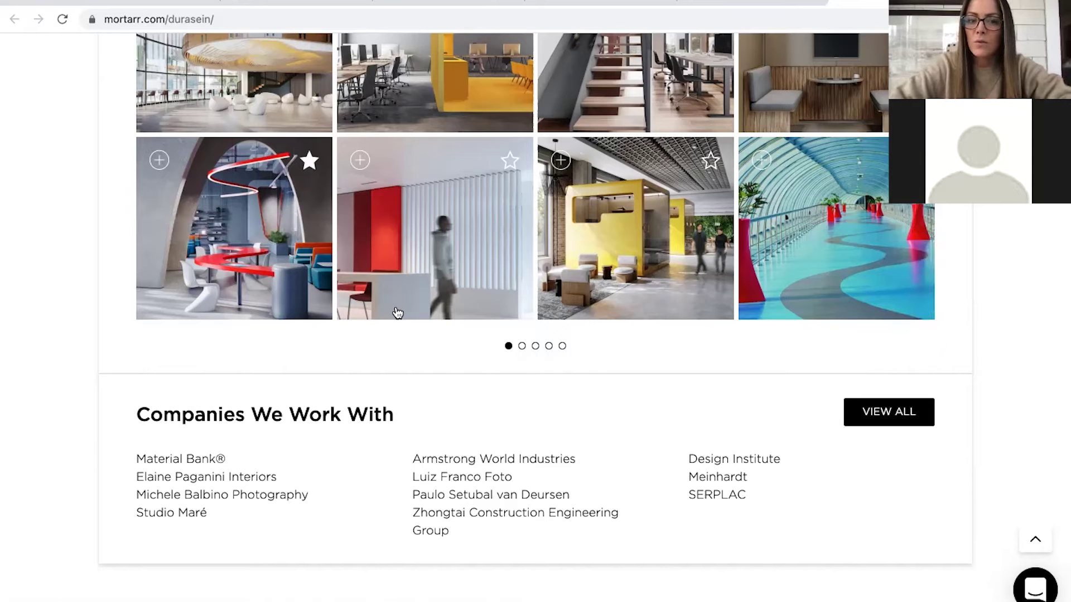
{"action": "mouse_move", "coordinate": [468, 310]}
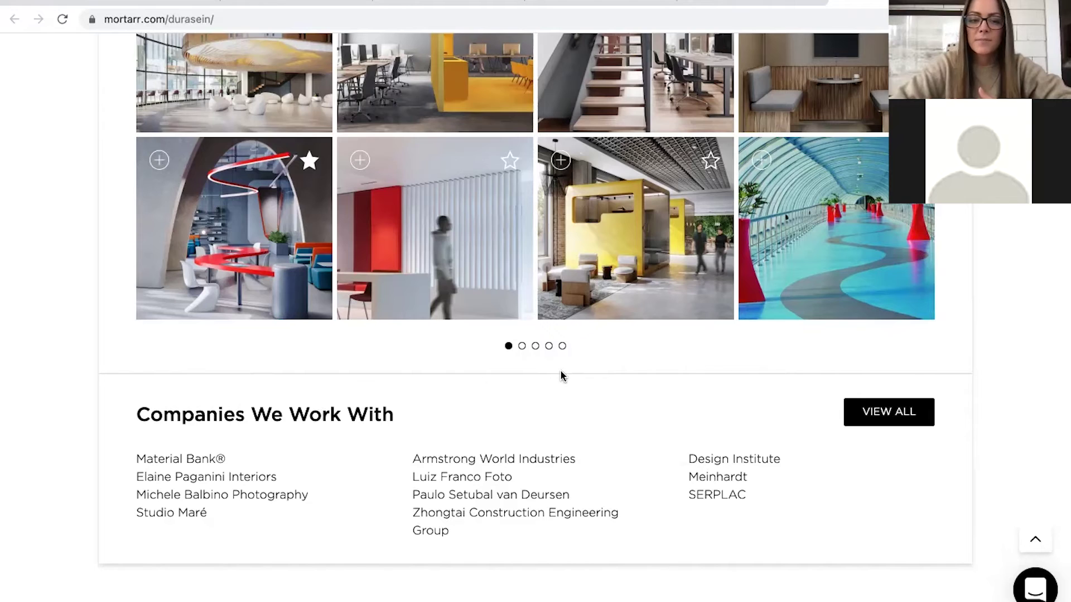
- Star the staircase office photo among the photos Durasein is featured in
{"action": "scroll", "coordinate": [561, 373], "scroll_direction": "up", "scroll_amount": 5}
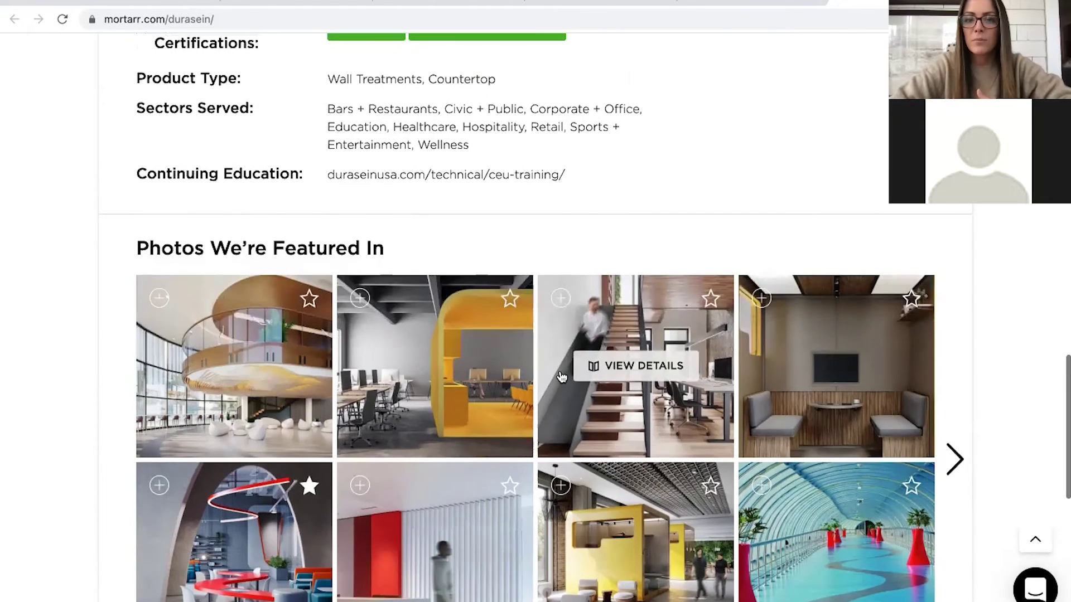
{"action": "scroll", "coordinate": [561, 373], "scroll_direction": "up", "scroll_amount": 10}
{"action": "scroll", "coordinate": [561, 372], "scroll_direction": "up", "scroll_amount": 2}
{"action": "scroll", "coordinate": [561, 374], "scroll_direction": "down", "scroll_amount": 8}
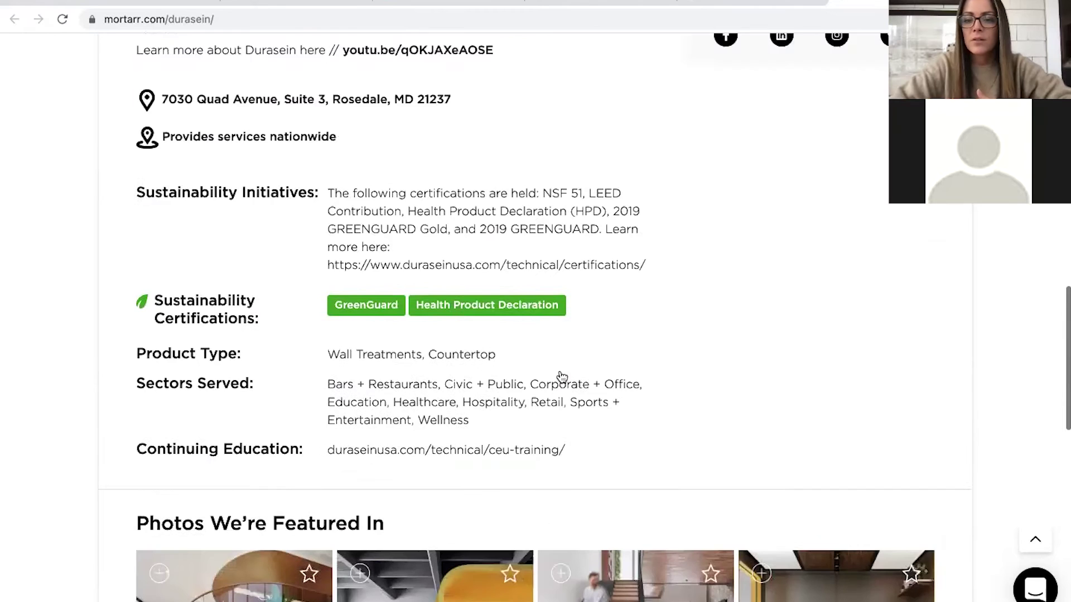
{"action": "scroll", "coordinate": [561, 377], "scroll_direction": "down", "scroll_amount": 4}
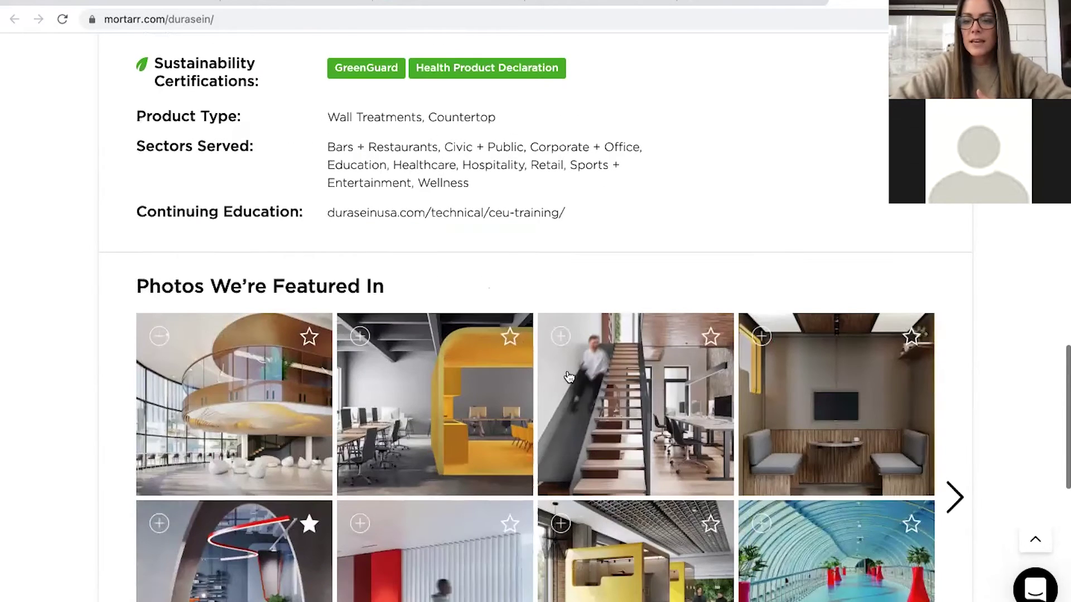
{"action": "left_click", "coordinate": [711, 338]}
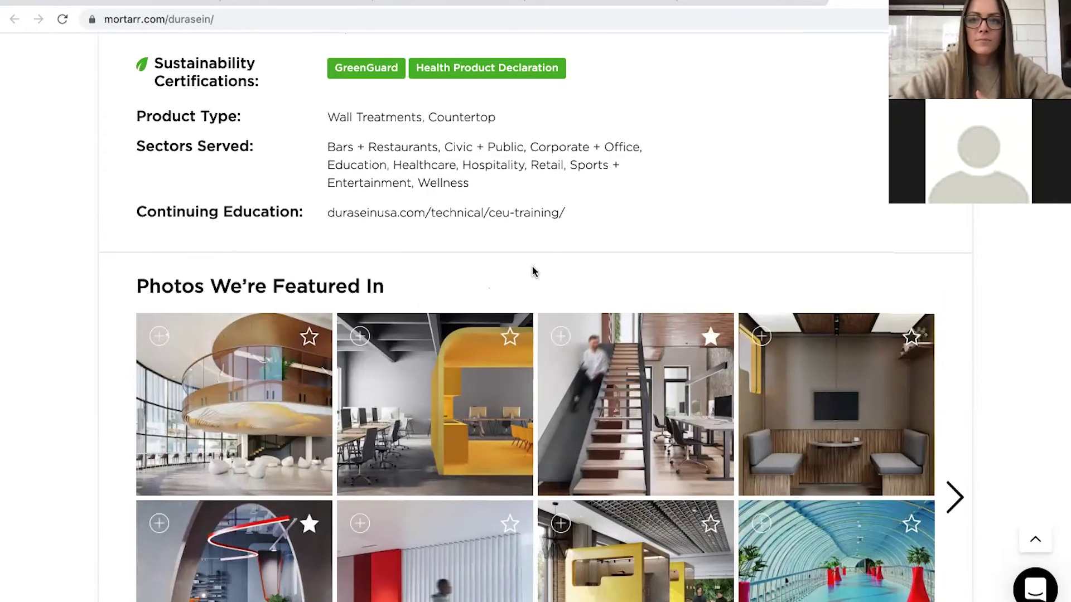
- Open the Brands directory and filter it by the Flooring product type
{"action": "scroll", "coordinate": [532, 272], "scroll_direction": "up", "scroll_amount": 20}
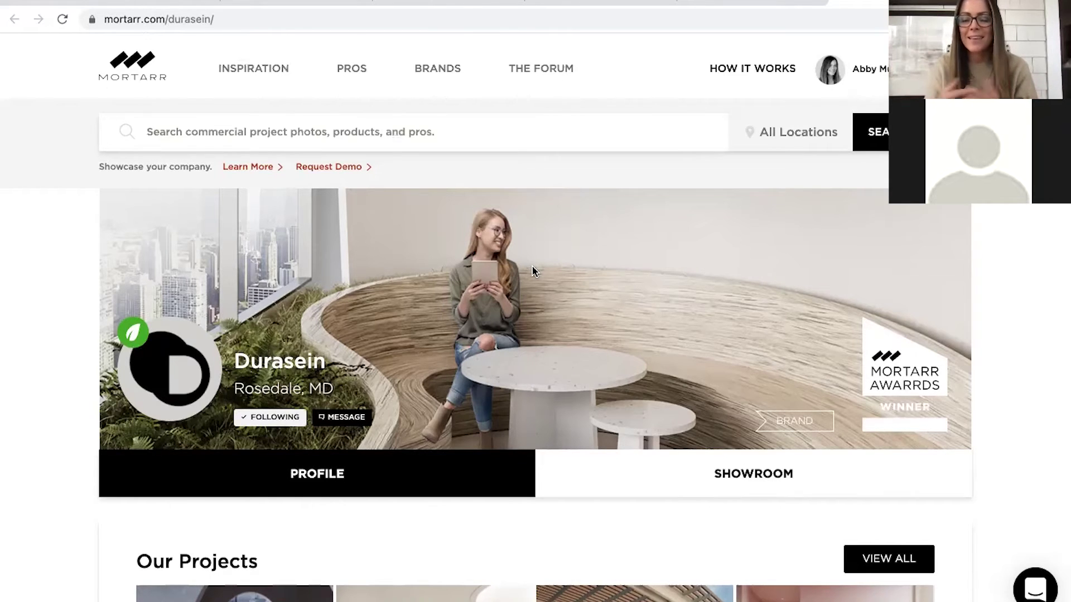
{"action": "left_click", "coordinate": [353, 78]}
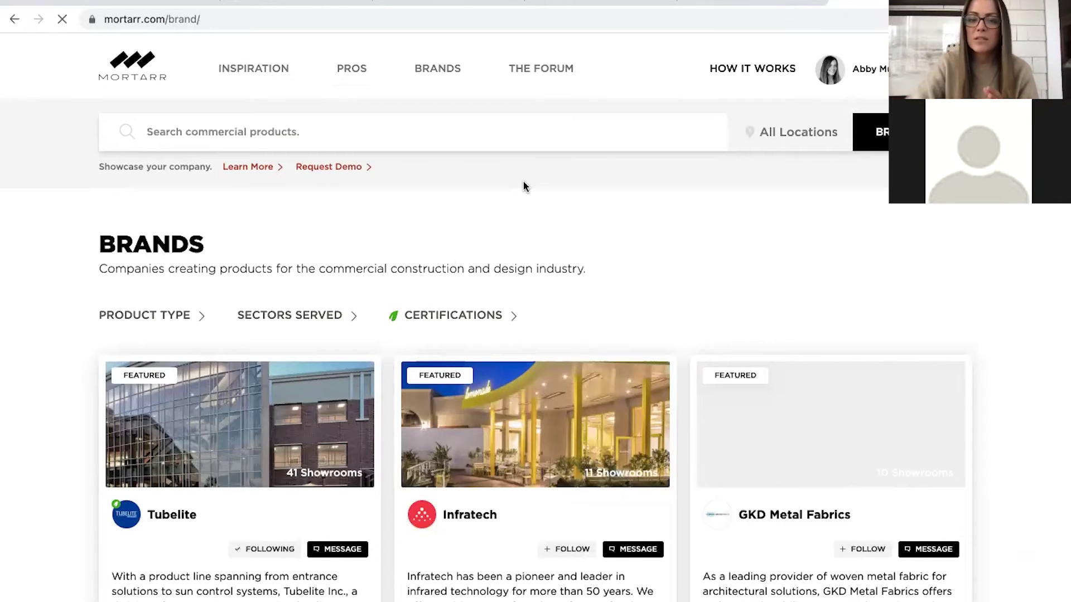
{"action": "scroll", "coordinate": [485, 389], "scroll_direction": "down", "scroll_amount": 3}
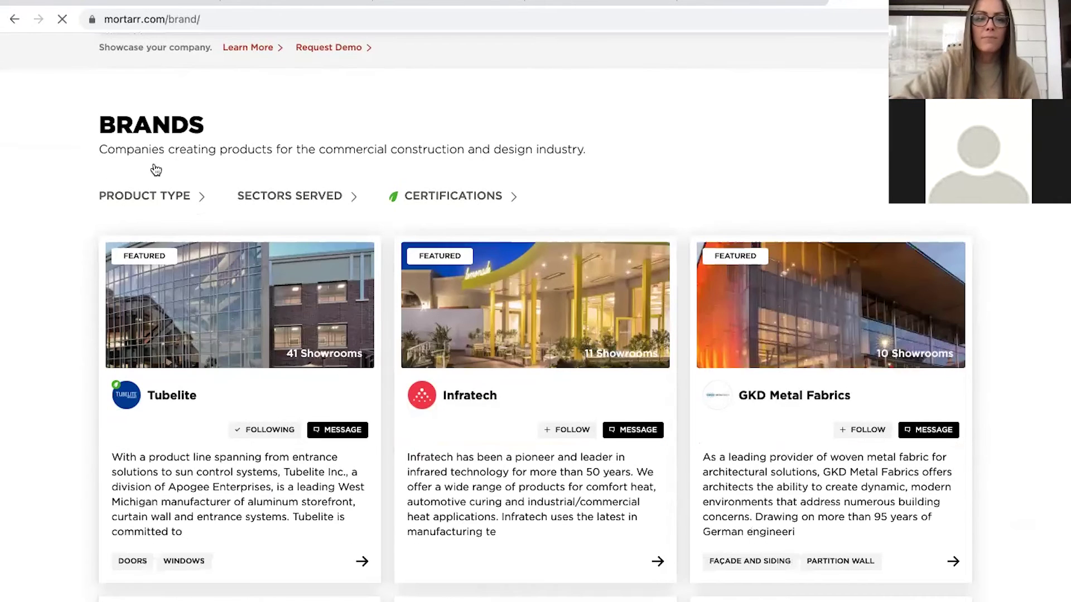
{"action": "left_click", "coordinate": [166, 202]}
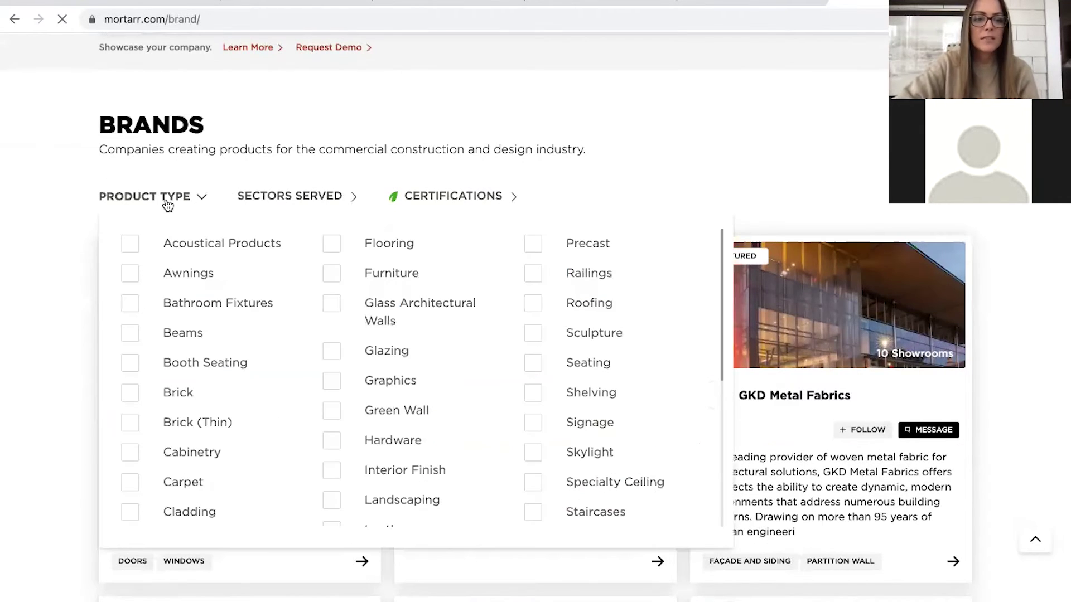
{"action": "left_click", "coordinate": [331, 246]}
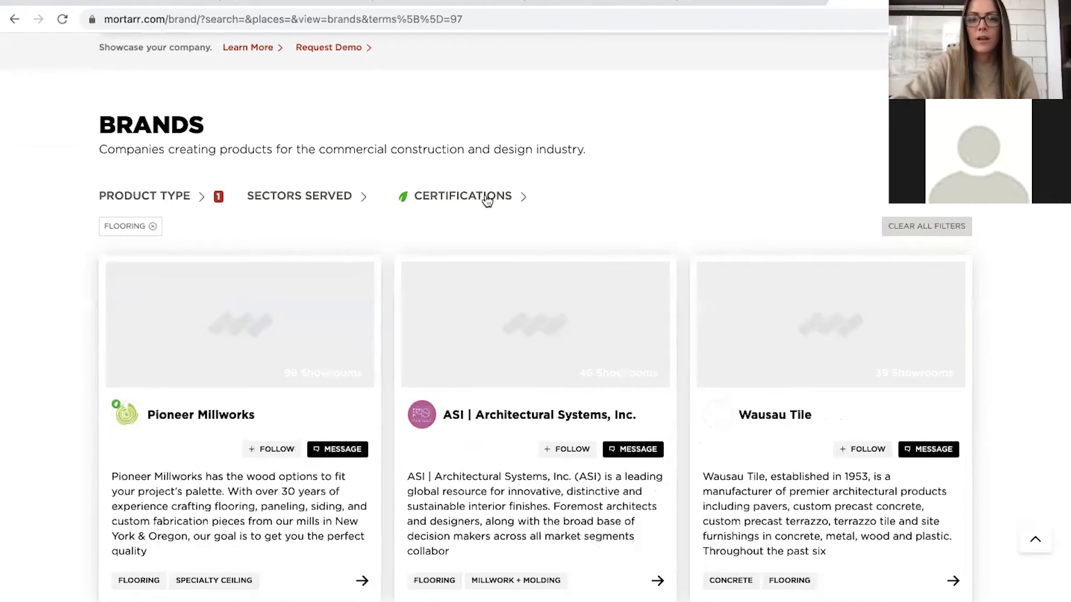
- Filter the flooring brands by all product-level certifications and look through the matching brands
{"action": "left_click", "coordinate": [486, 200]}
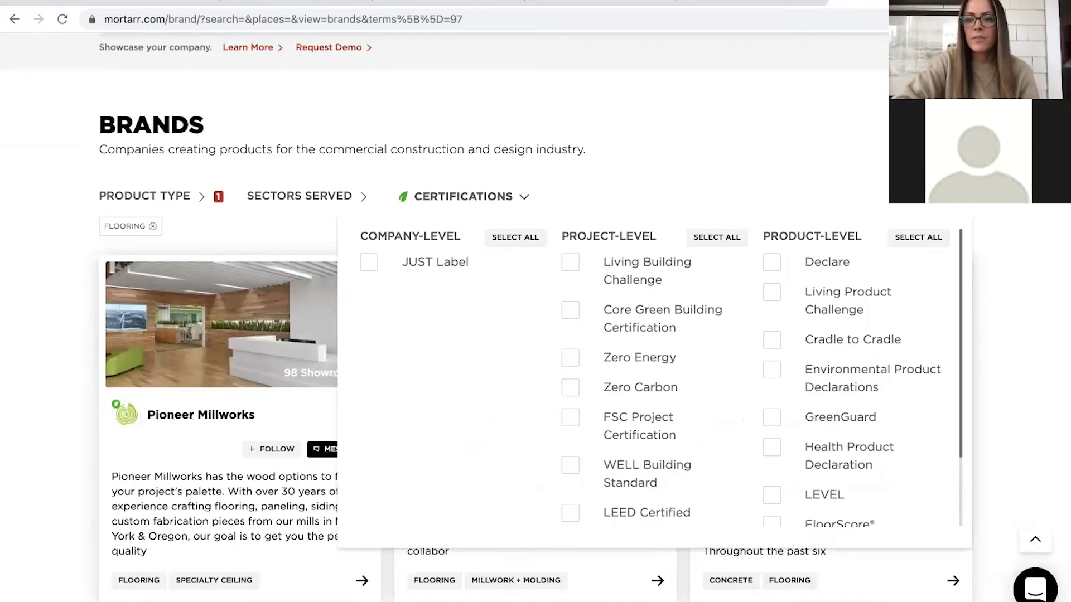
{"action": "left_click", "coordinate": [926, 237]}
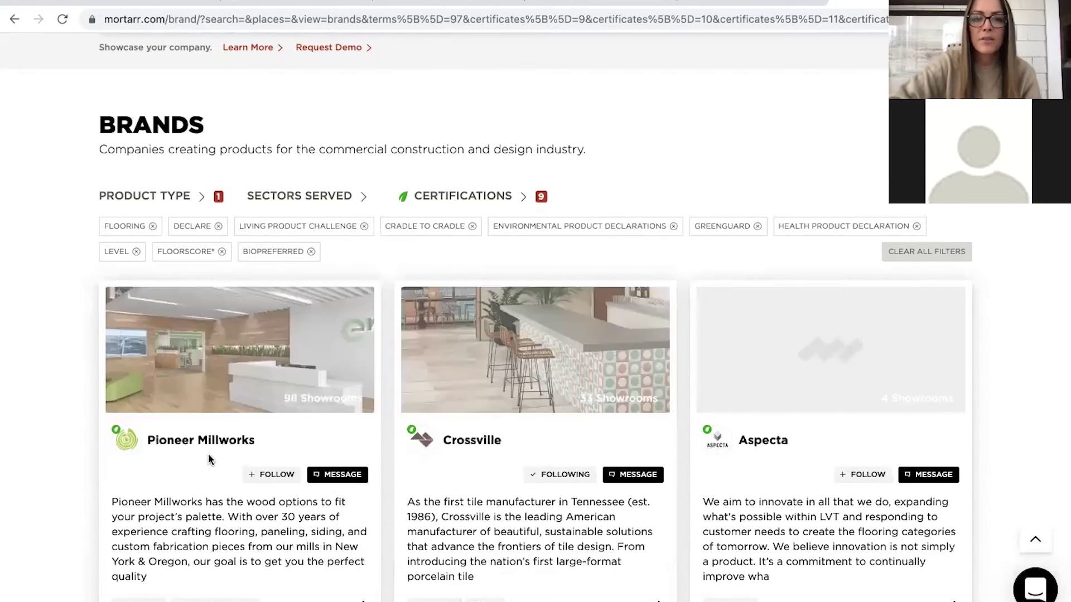
{"action": "scroll", "coordinate": [209, 459], "scroll_direction": "down", "scroll_amount": 2}
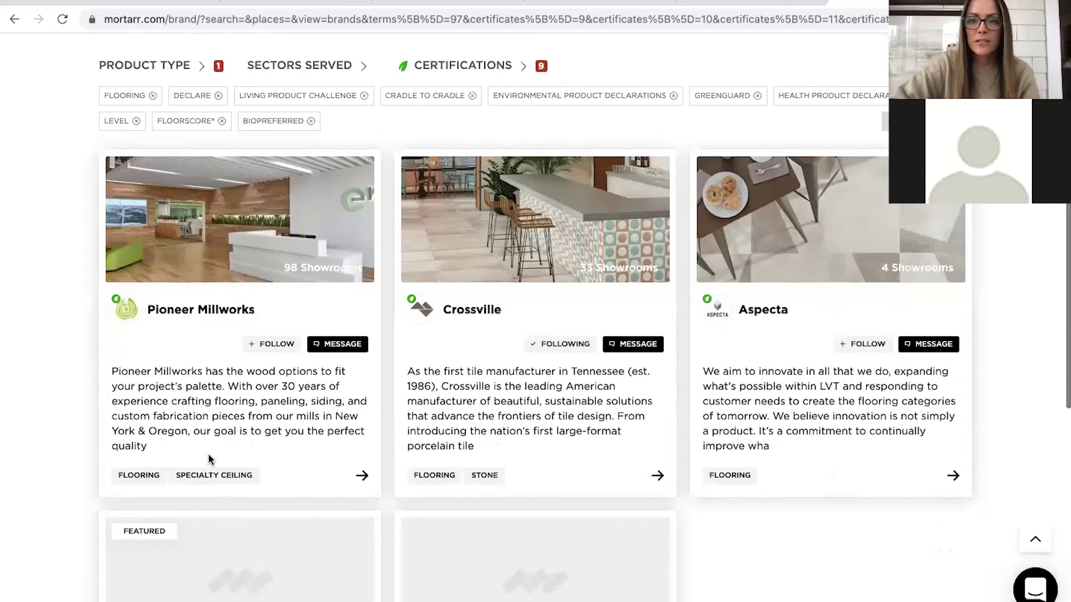
{"action": "scroll", "coordinate": [208, 459], "scroll_direction": "up", "scroll_amount": 3}
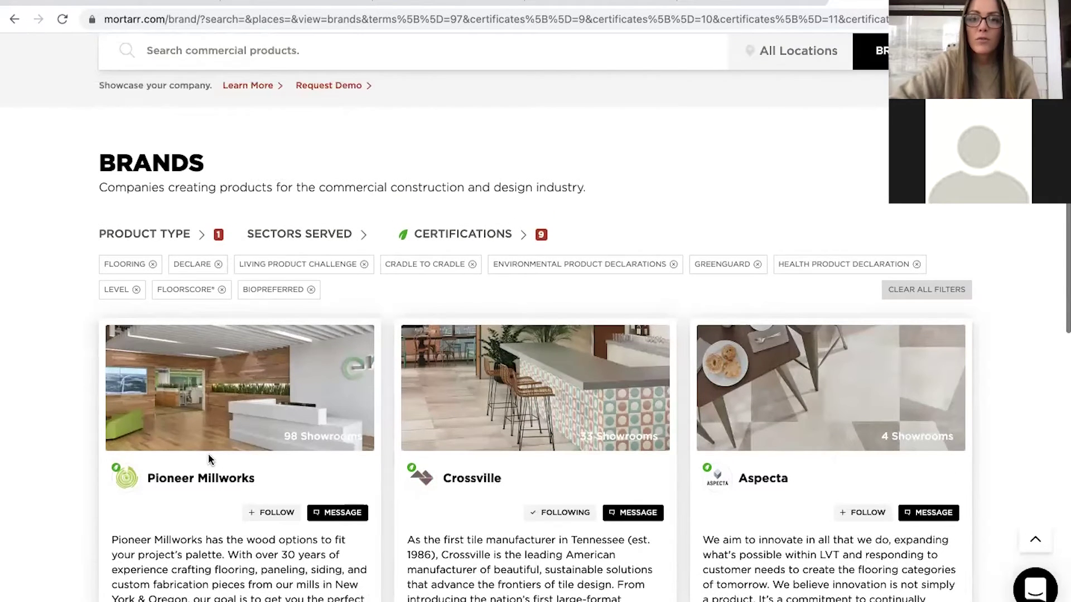
{"action": "scroll", "coordinate": [209, 459], "scroll_direction": "up", "scroll_amount": 1}
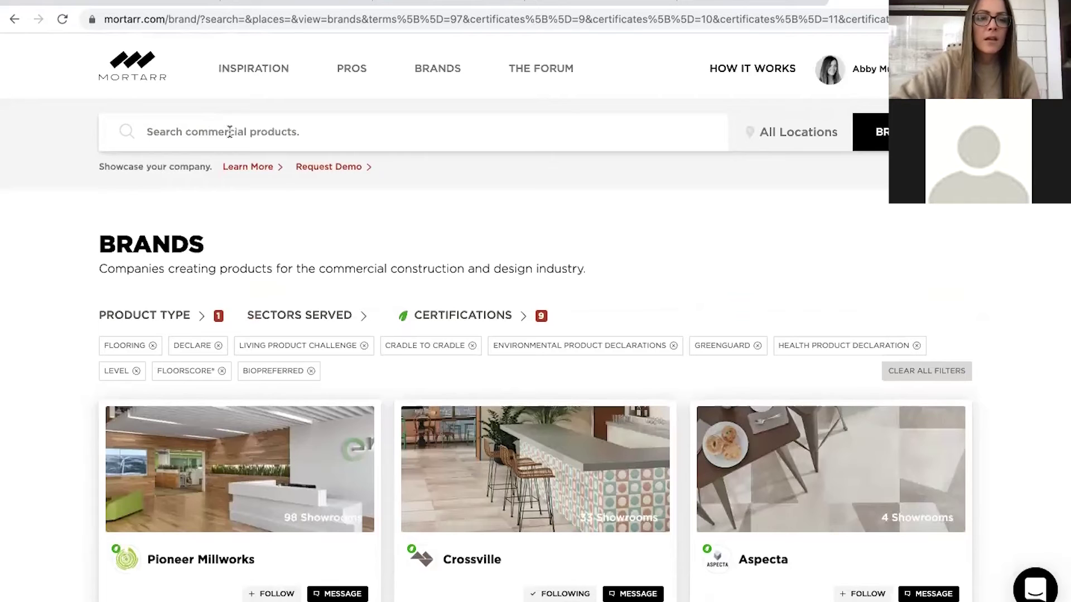
- Open the account's profile dashboard from the home page and look through the second page of followed companies
{"action": "left_click", "coordinate": [147, 72]}
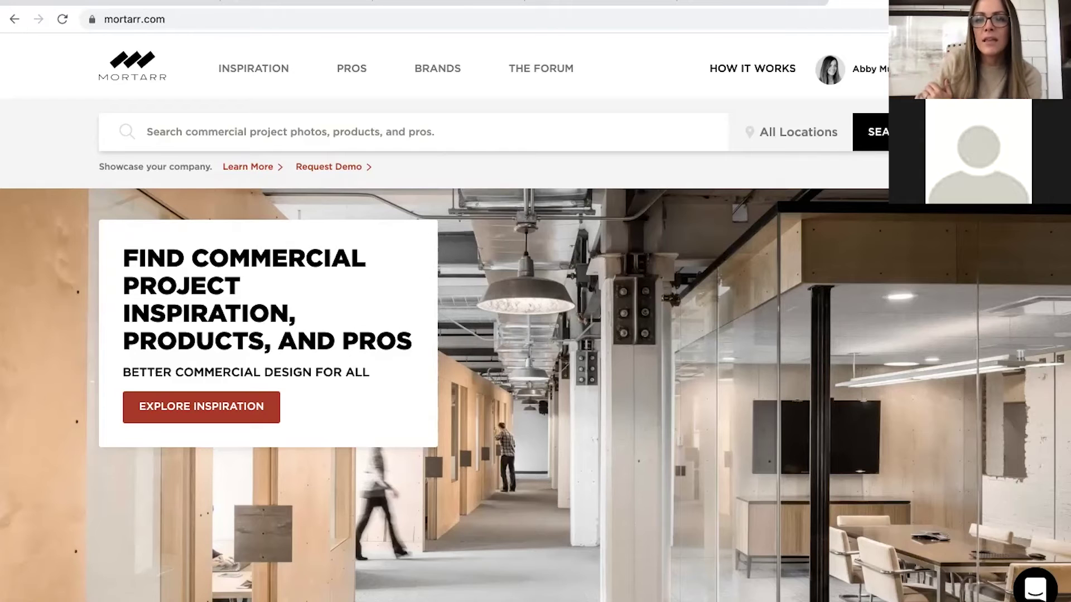
{"action": "left_click", "coordinate": [870, 70]}
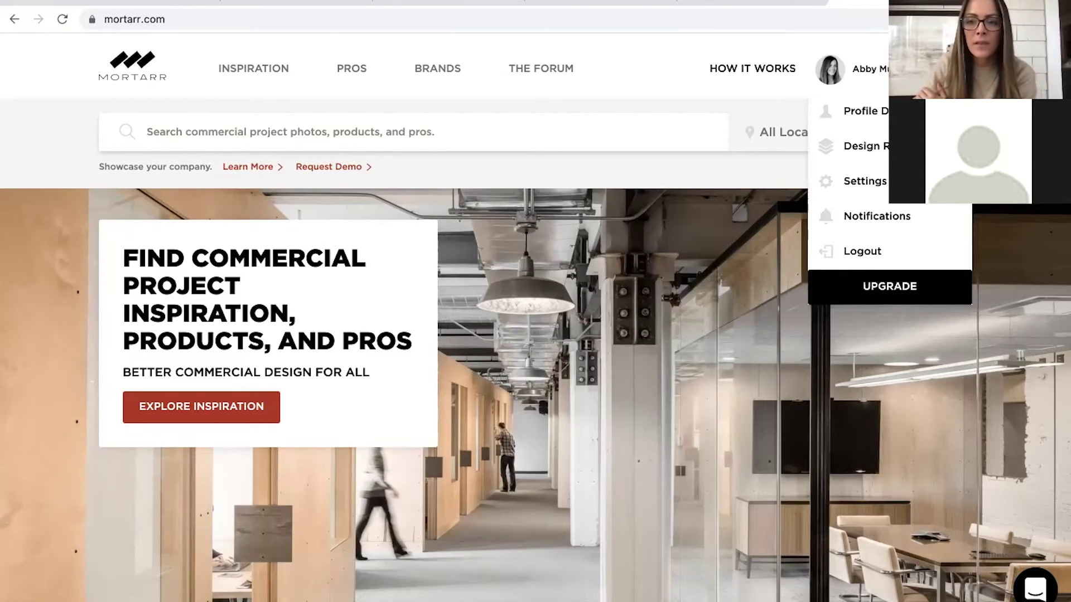
{"action": "left_click", "coordinate": [862, 111]}
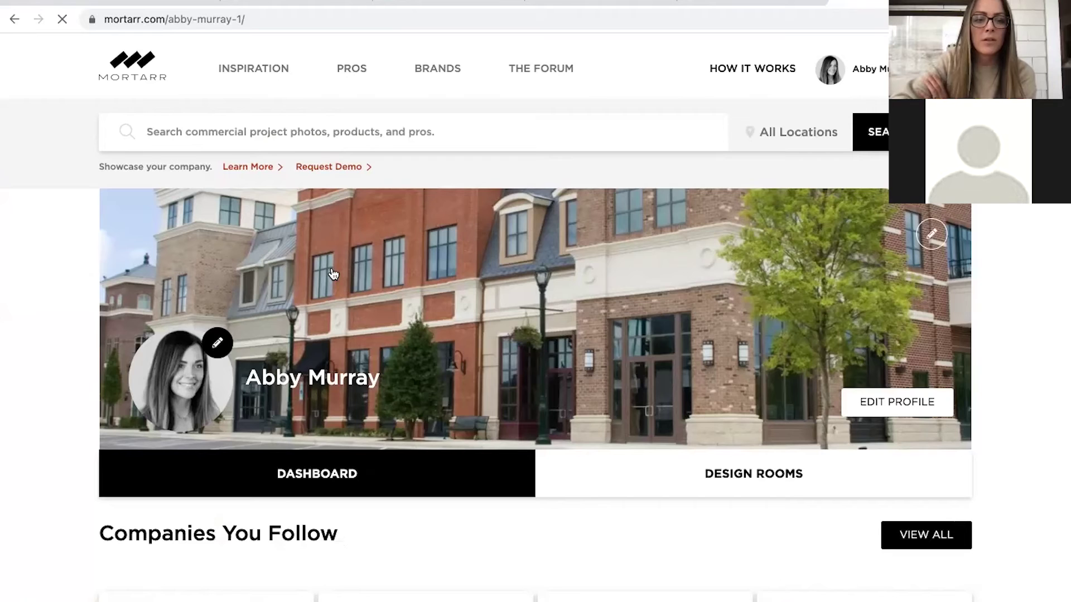
{"action": "scroll", "coordinate": [47, 455], "scroll_direction": "down", "scroll_amount": 4}
{"action": "scroll", "coordinate": [46, 461], "scroll_direction": "down", "scroll_amount": 2}
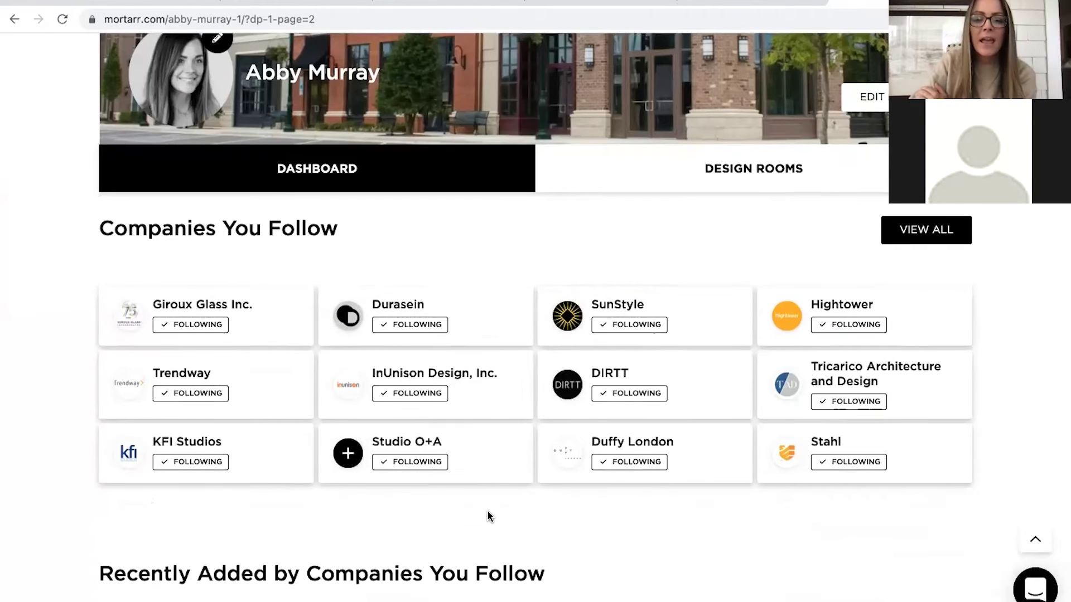
- Look through the dashboard's photos recently added by followed companies and the starred images
{"action": "scroll", "coordinate": [488, 513], "scroll_direction": "down", "scroll_amount": 6}
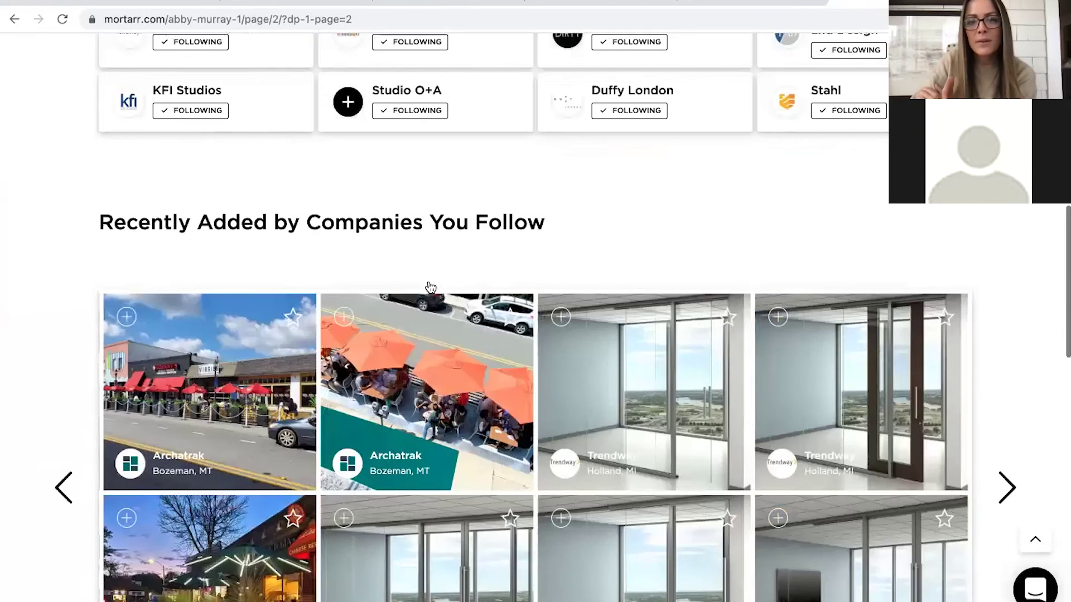
{"action": "scroll", "coordinate": [36, 439], "scroll_direction": "down", "scroll_amount": 1}
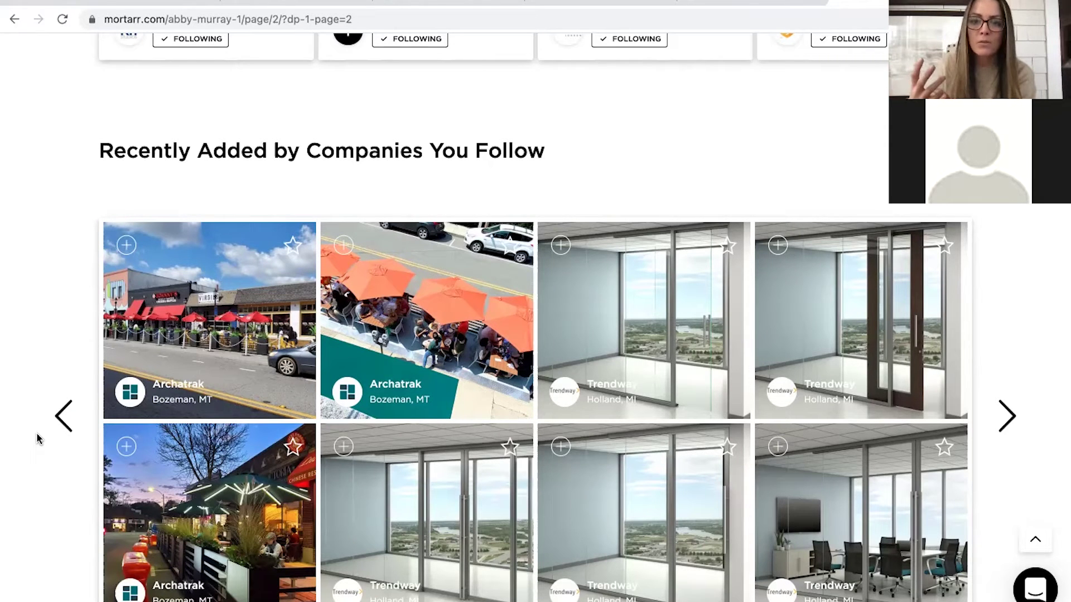
{"action": "scroll", "coordinate": [38, 439], "scroll_direction": "down", "scroll_amount": 2}
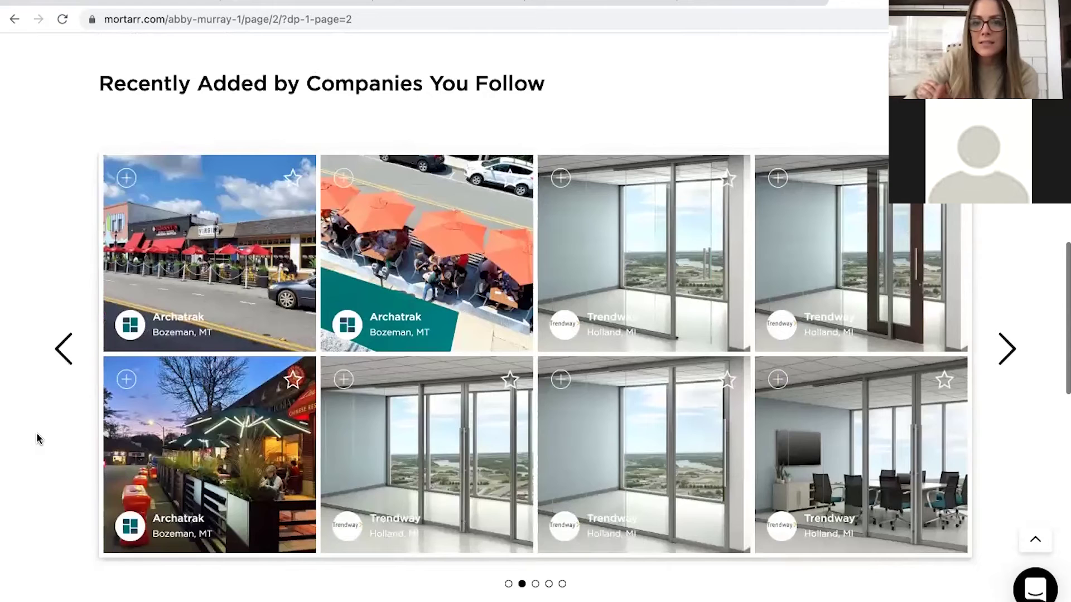
{"action": "scroll", "coordinate": [38, 439], "scroll_direction": "down", "scroll_amount": 8}
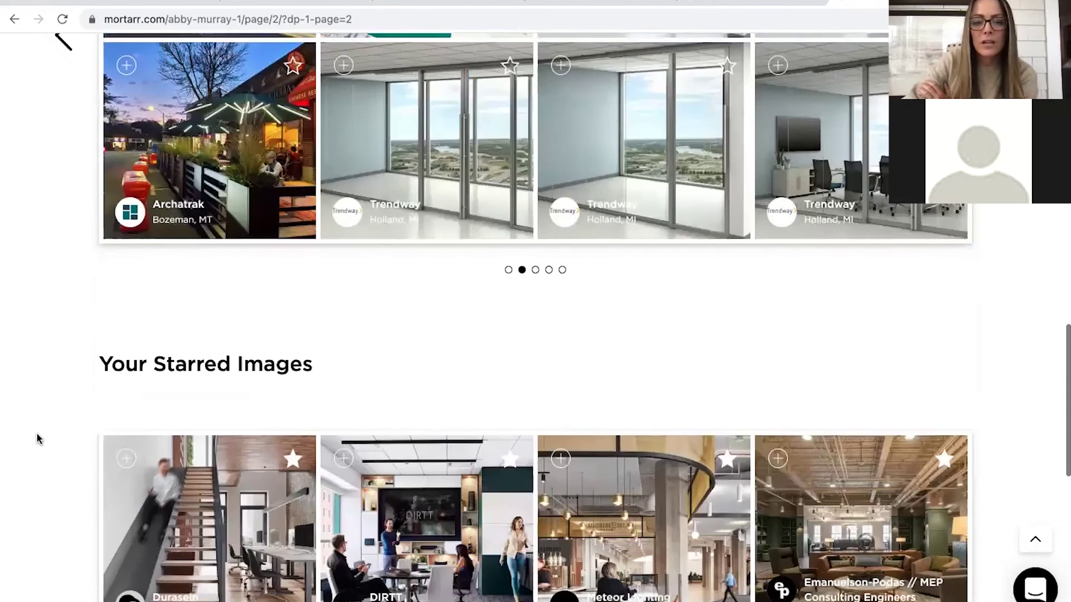
{"action": "scroll", "coordinate": [38, 439], "scroll_direction": "down", "scroll_amount": 2}
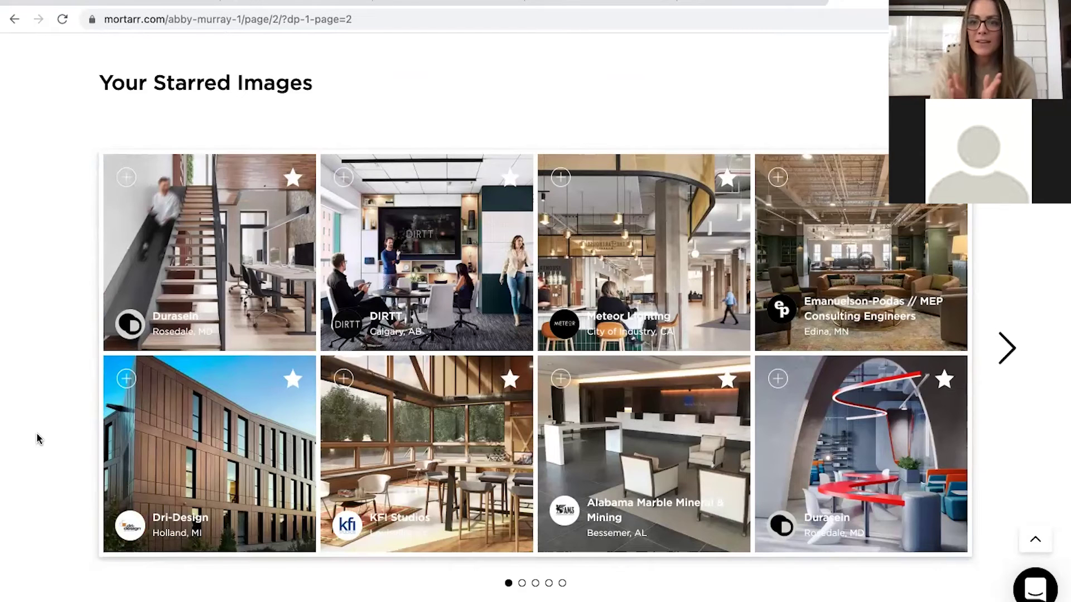
{"action": "mouse_move", "coordinate": [390, 252]}
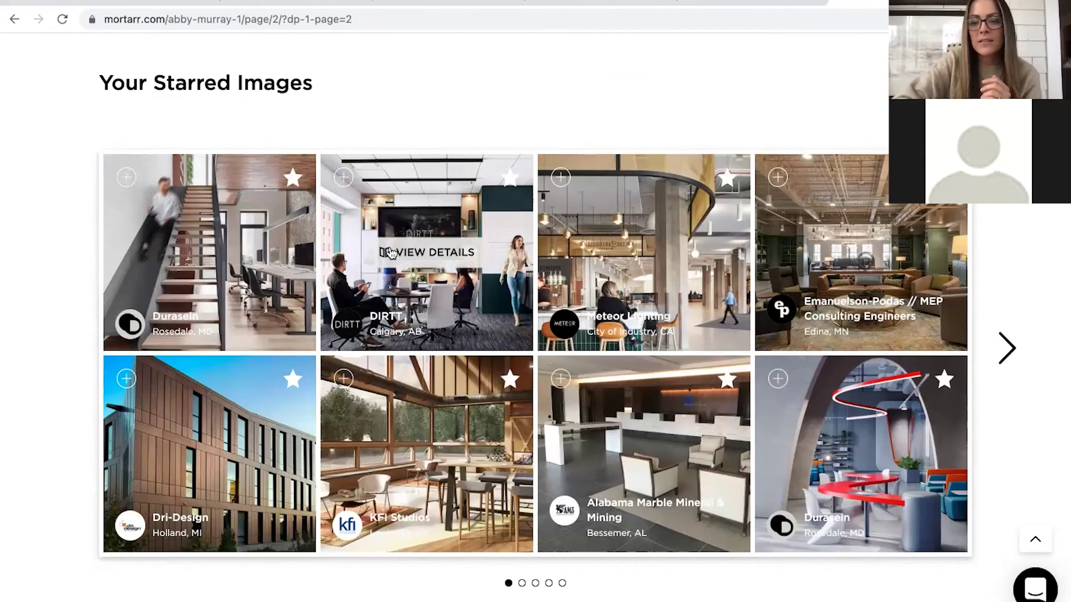
{"action": "scroll", "coordinate": [390, 253], "scroll_direction": "down", "scroll_amount": 10}
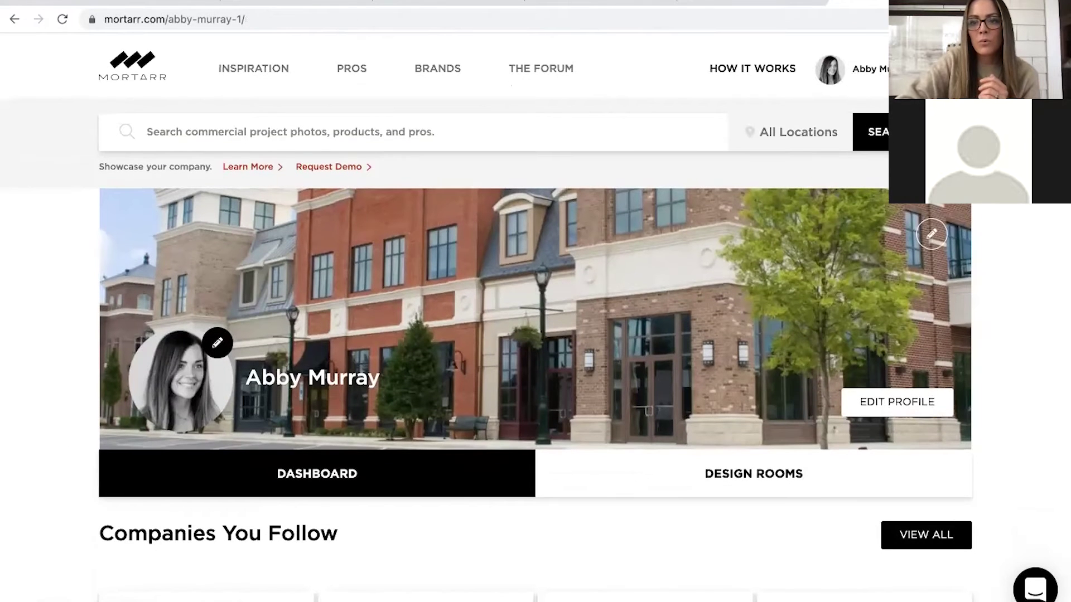
- Open the Healthcare Project 2021 design room from the profile's list of owned design rooms
{"action": "left_click", "coordinate": [799, 483]}
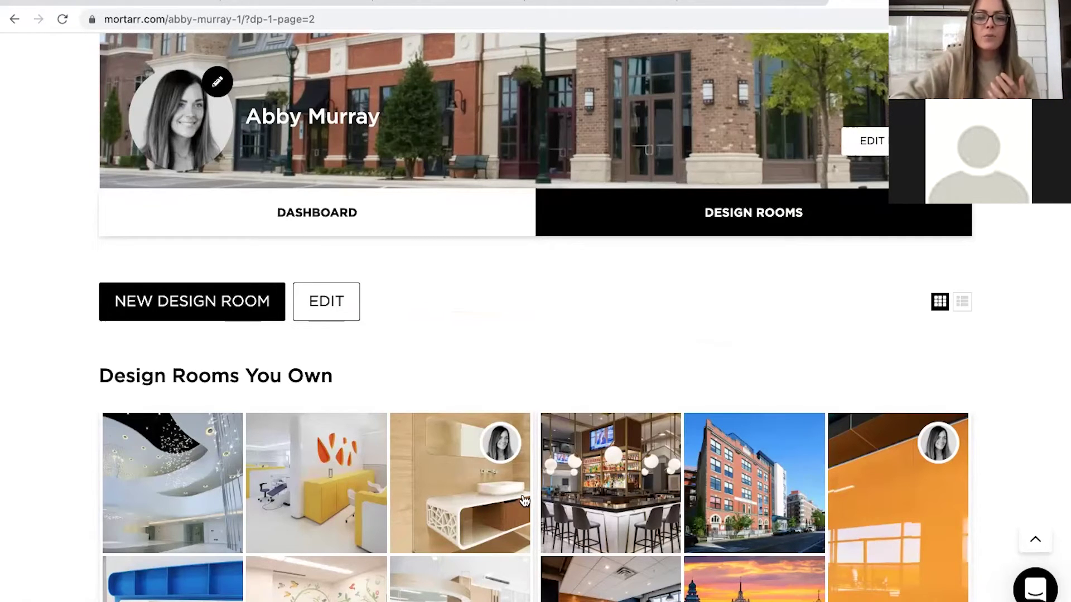
{"action": "scroll", "coordinate": [519, 521], "scroll_direction": "down", "scroll_amount": 4}
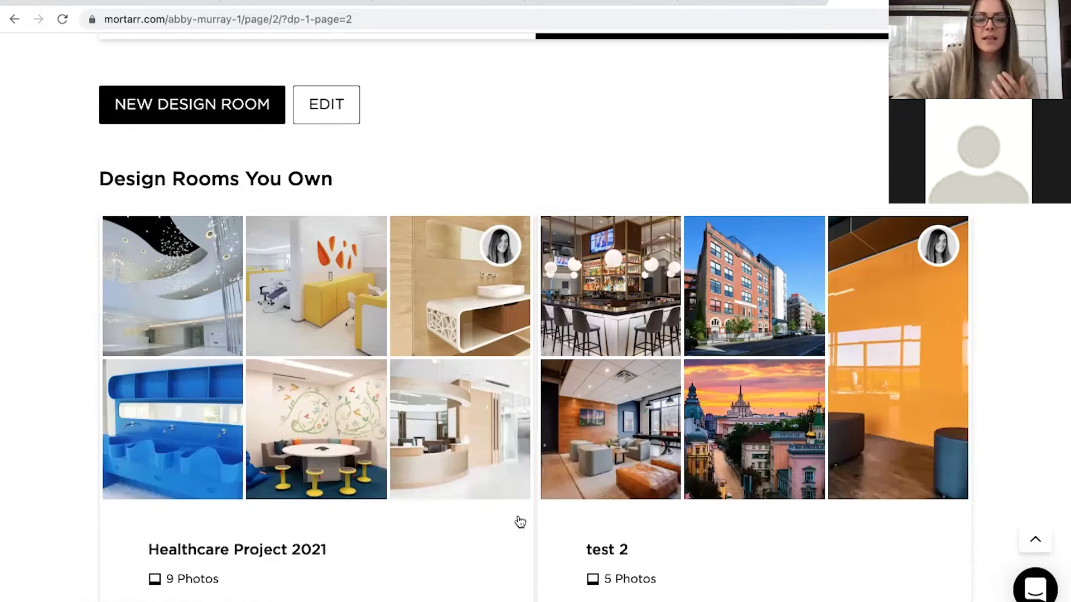
{"action": "left_click", "coordinate": [283, 558]}
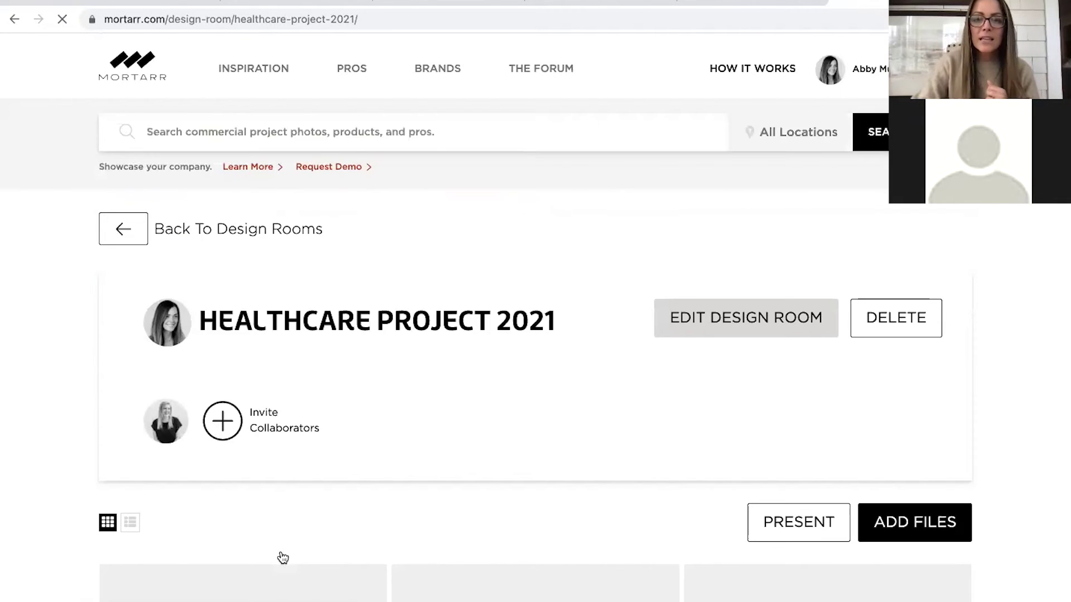
- Look at the design room's collaborator invitation form, close it without inviting anyone, and view the project photos
{"action": "left_click", "coordinate": [225, 428]}
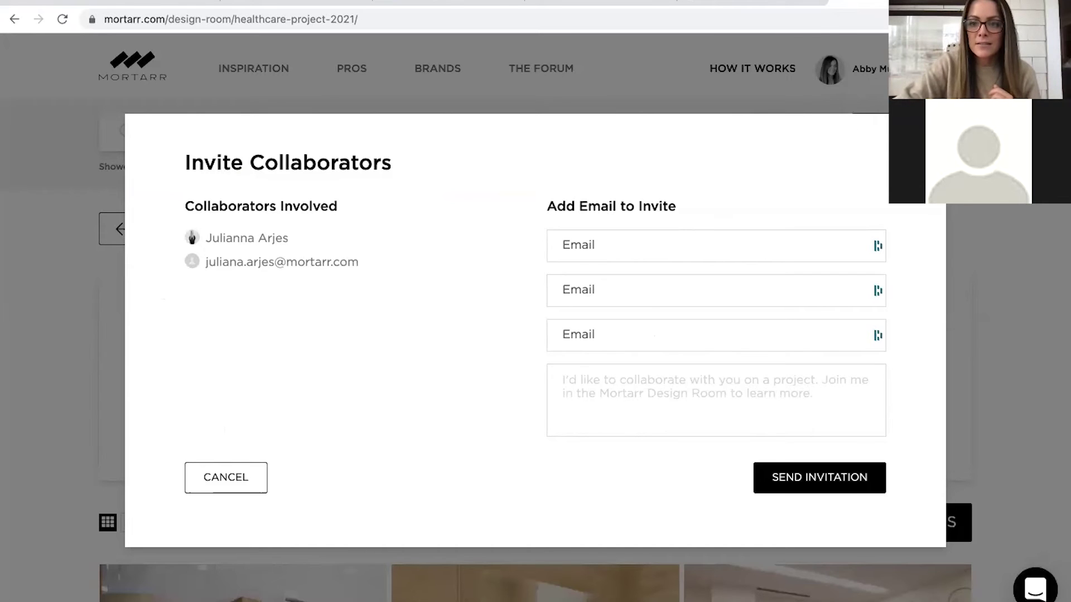
{"action": "left_click", "coordinate": [927, 131]}
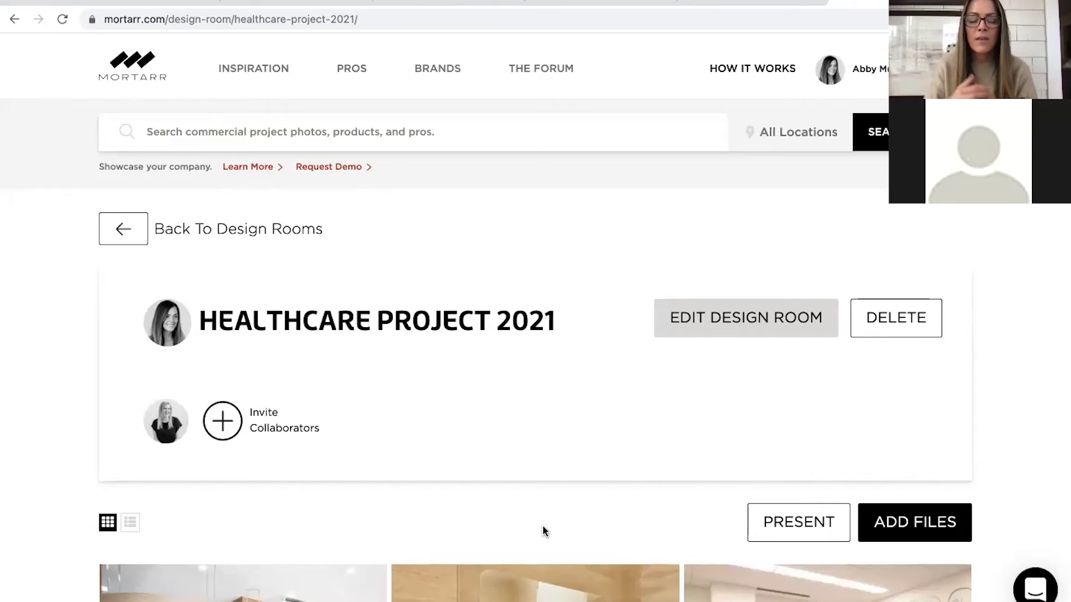
{"action": "scroll", "coordinate": [480, 355], "scroll_direction": "down", "scroll_amount": 3}
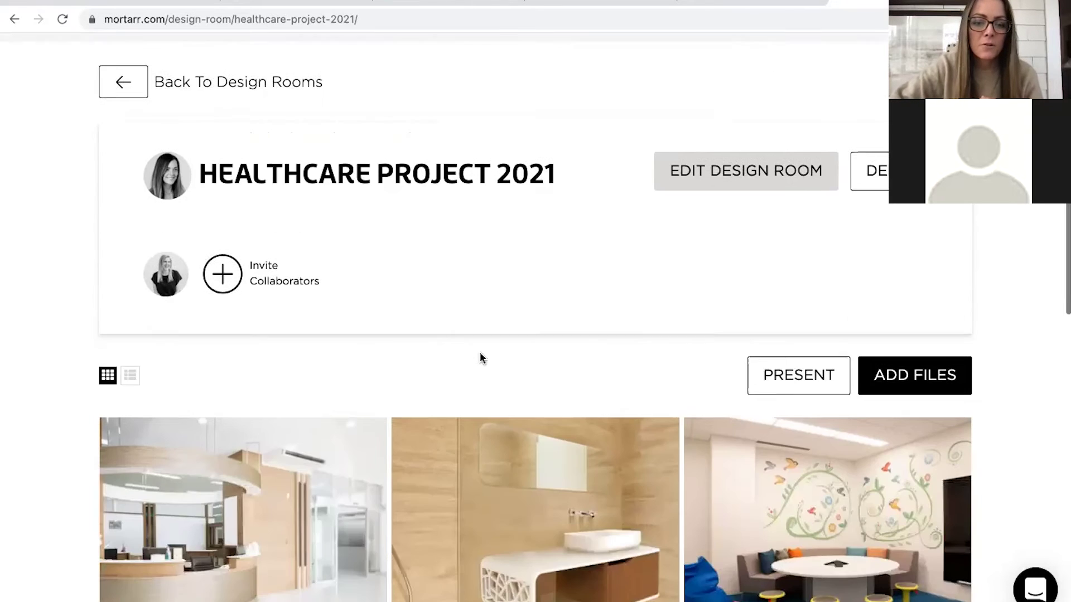
{"action": "scroll", "coordinate": [481, 355], "scroll_direction": "down", "scroll_amount": 3}
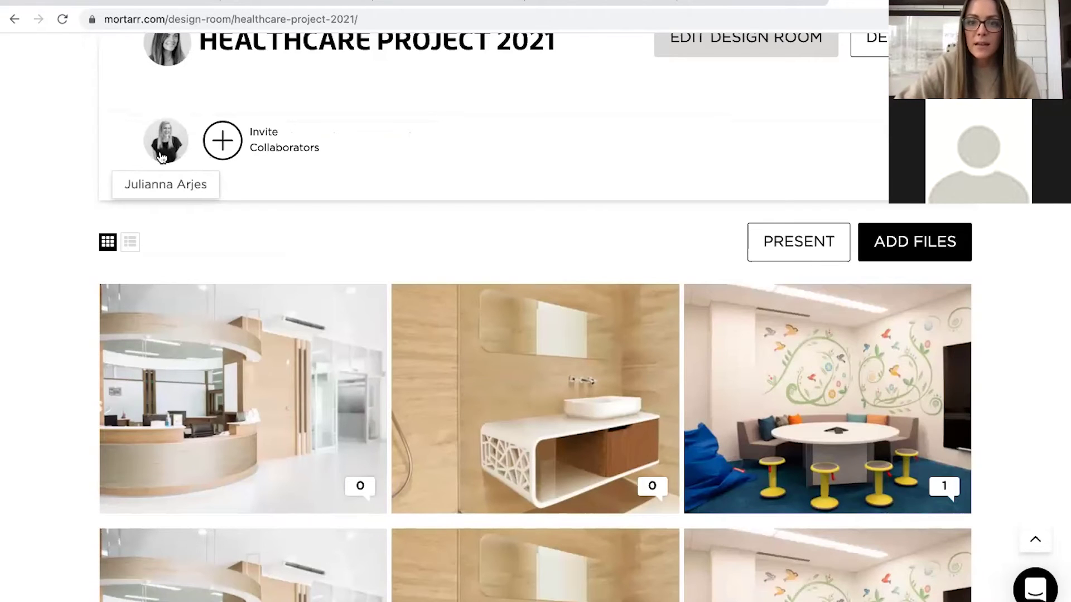
{"action": "mouse_move", "coordinate": [260, 389]}
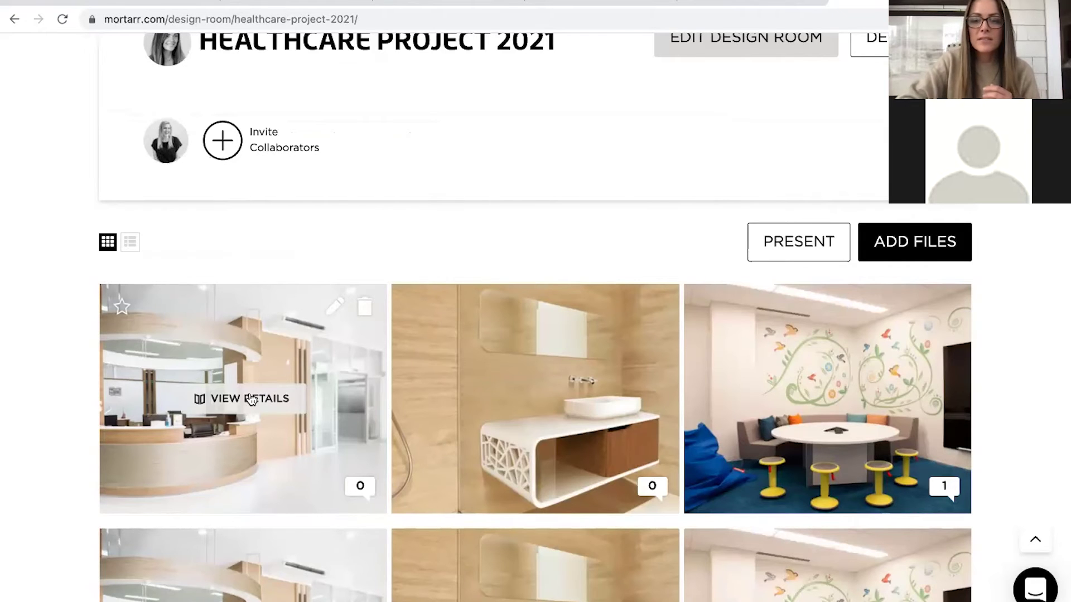
- Open the details of the YMCA casual meeting room photo with yellow stools and read its comments
{"action": "left_click", "coordinate": [844, 393]}
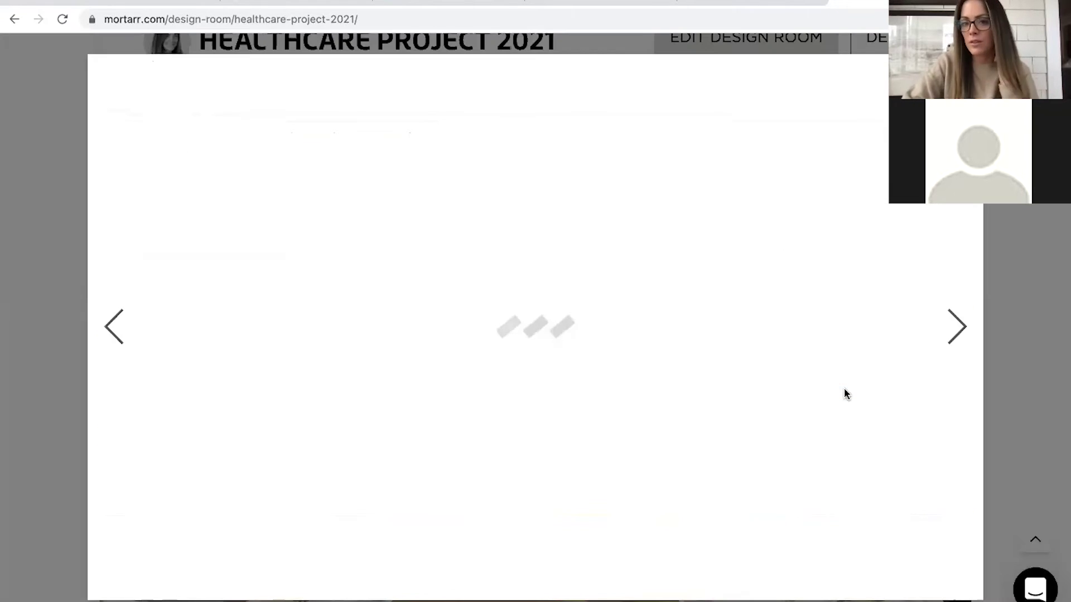
{"action": "mouse_move", "coordinate": [798, 419]}
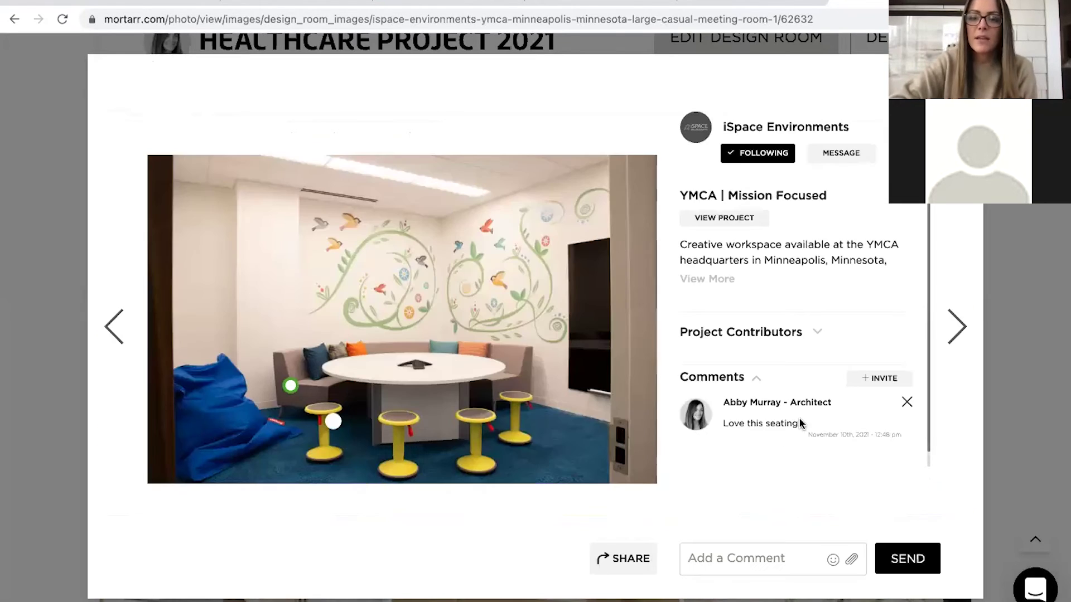
{"action": "scroll", "coordinate": [792, 418], "scroll_direction": "down", "scroll_amount": 1}
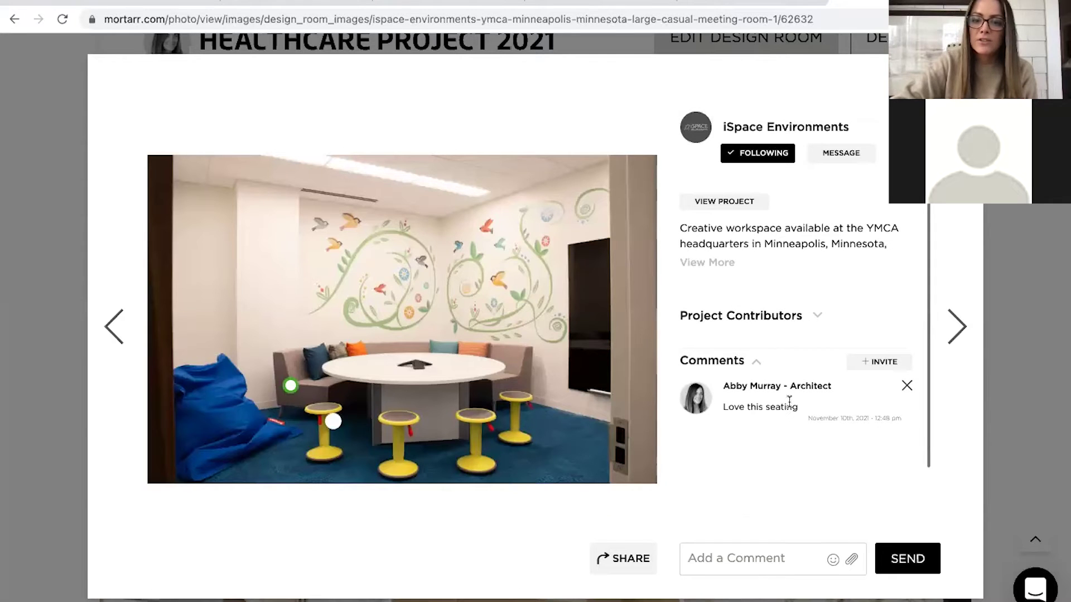
- Start a comment on the meeting room photo that mentions the existing collaborator
{"action": "left_click", "coordinate": [734, 560]}
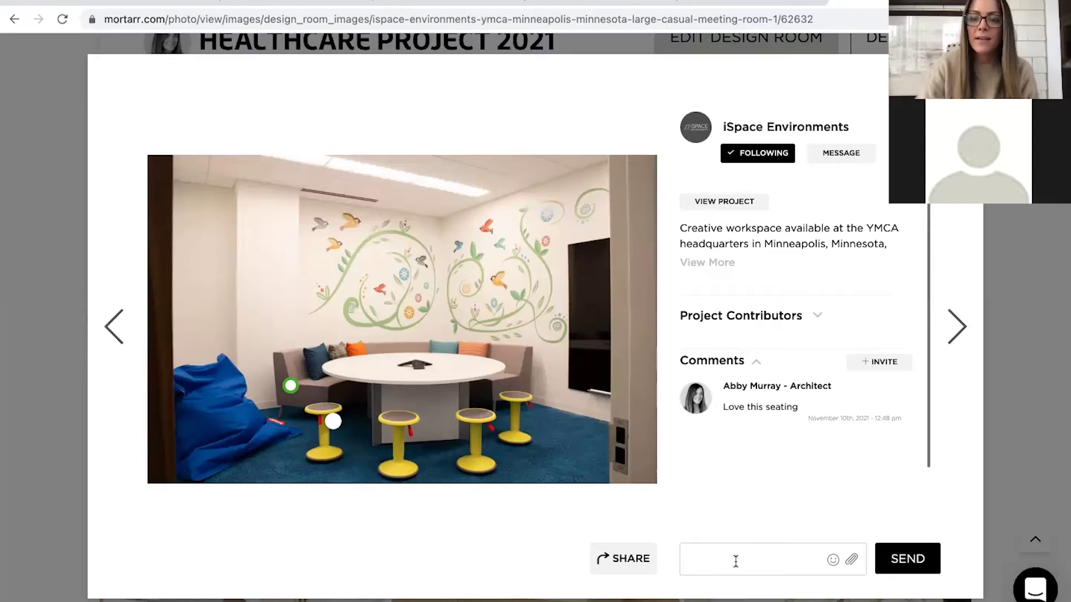
{"action": "type", "text": "@a"}
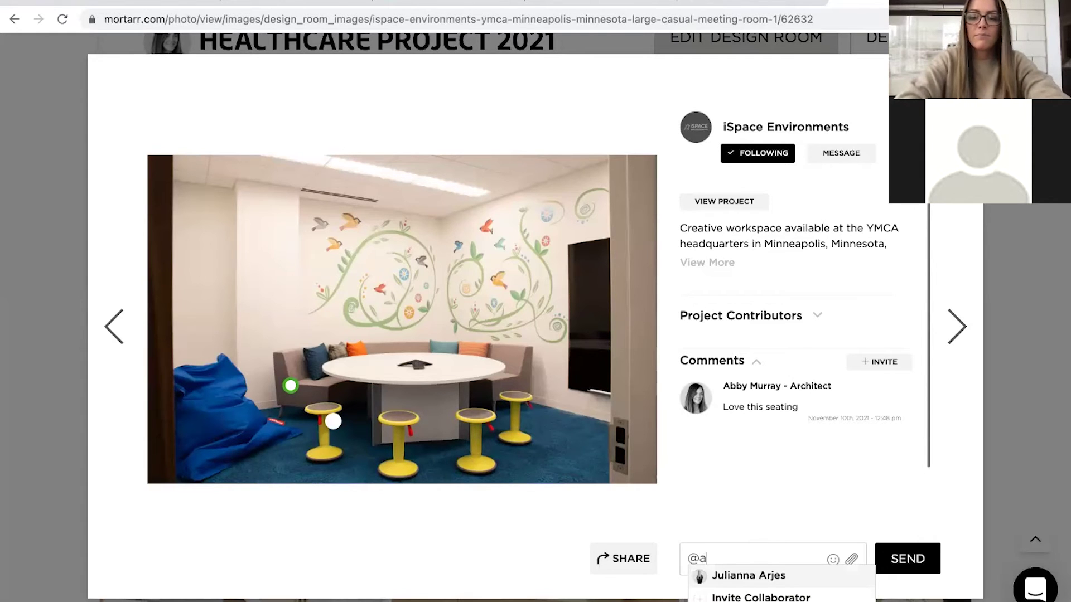
{"action": "key", "text": "BackSpace"}
{"action": "type", "text": "j"}
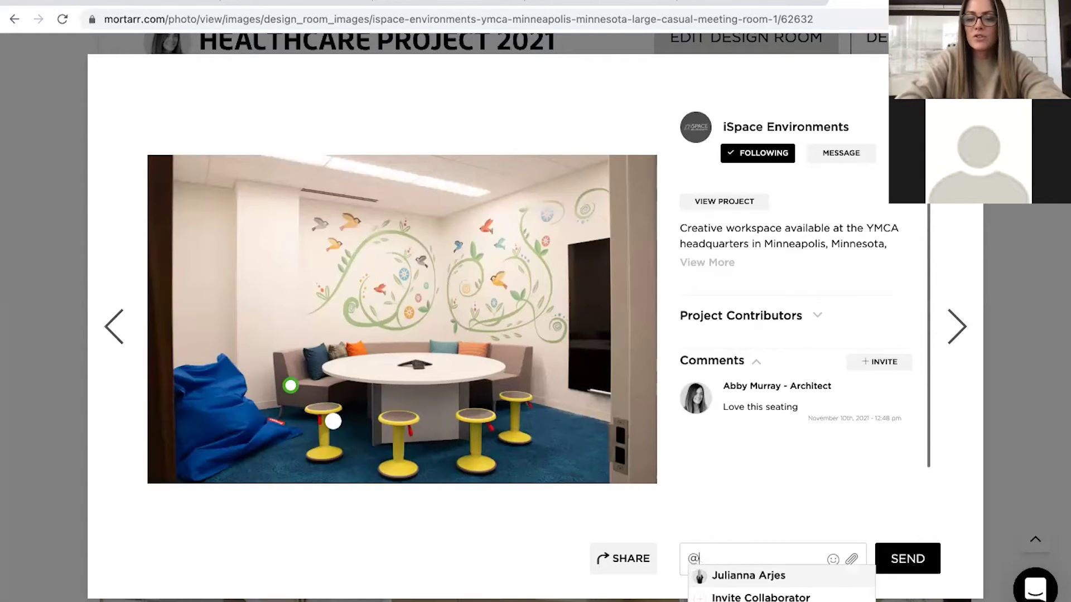
{"action": "left_click", "coordinate": [772, 574]}
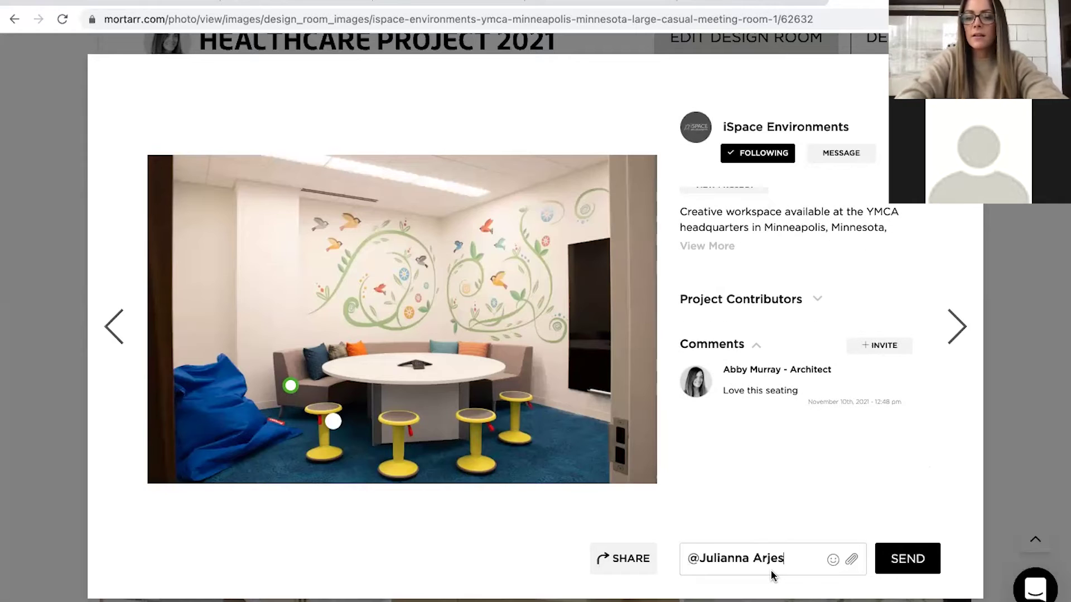
- Complete the comment with "yes this is a great choice. Love the Greenguard cert.", send it, and close the photo details
{"action": "type", "text": "yes"}
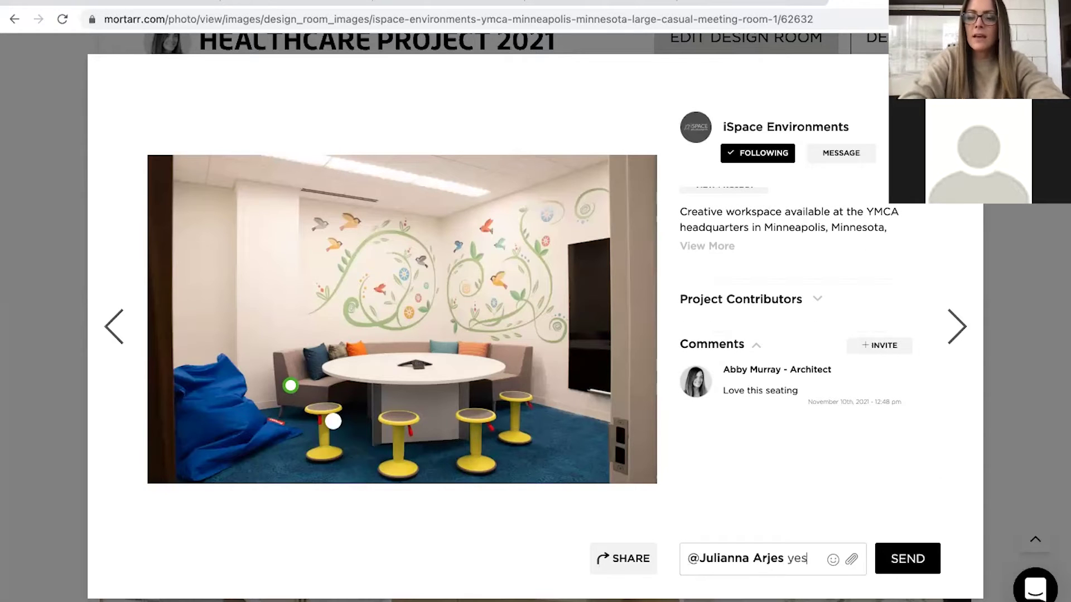
{"action": "type", "text": " this i"}
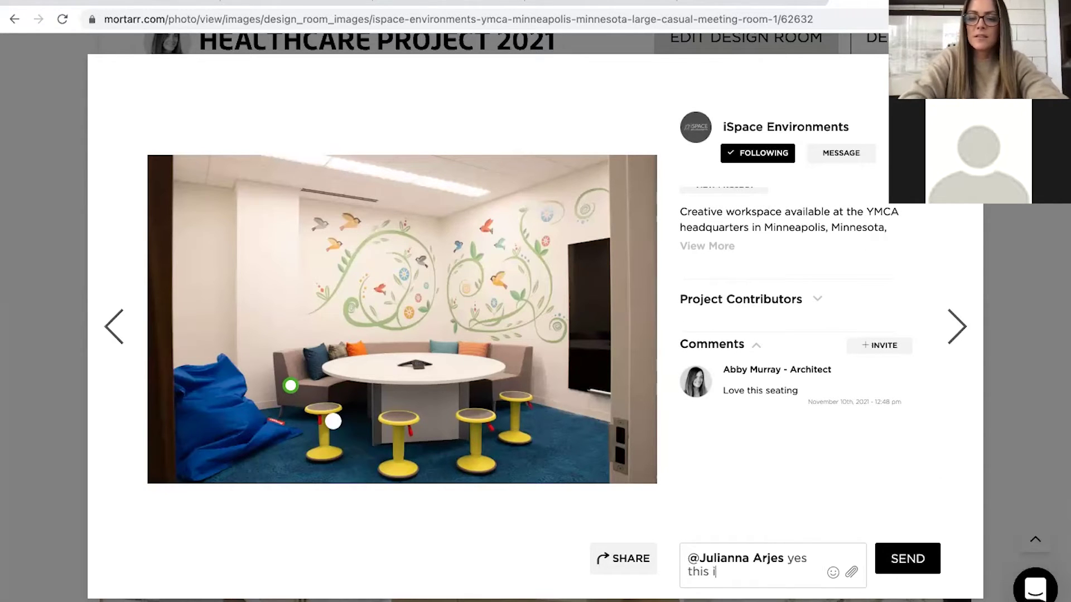
{"action": "type", "text": "s a great choice. Love the "}
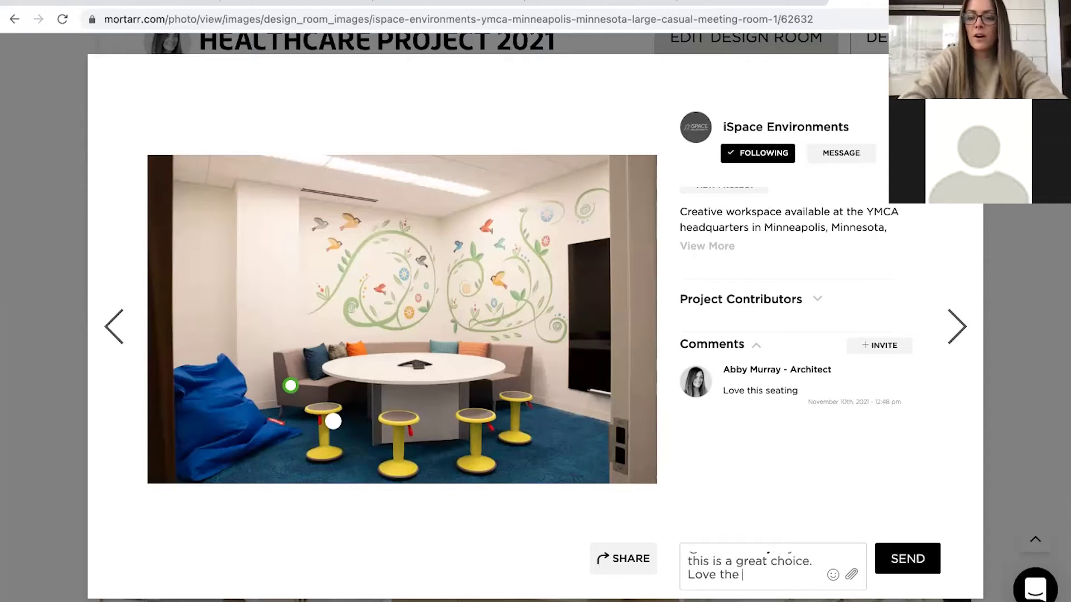
{"action": "type", "text": "Greeng"}
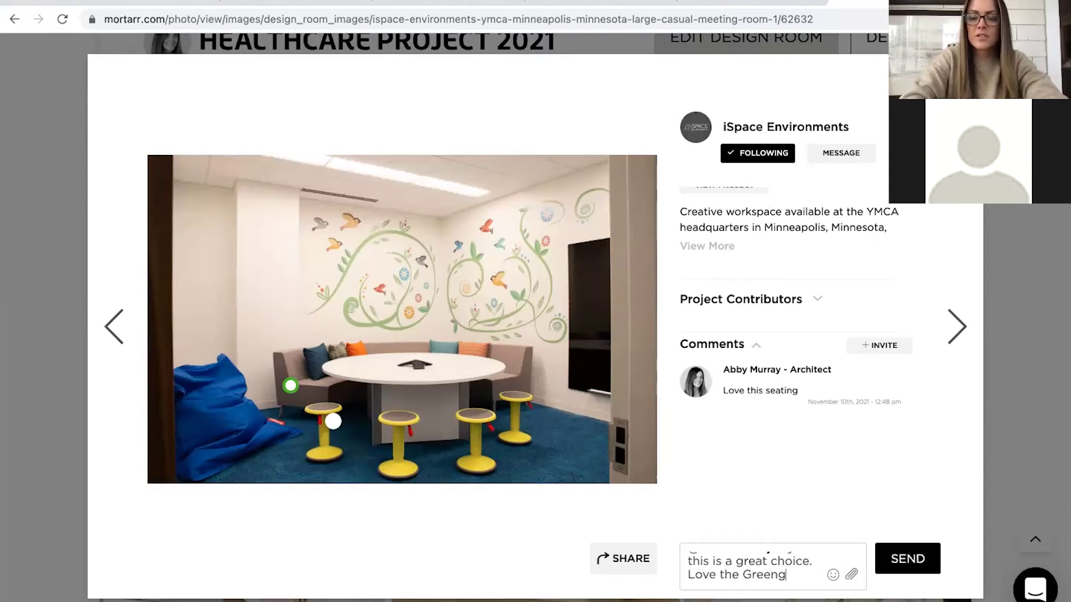
{"action": "type", "text": "uard cert."}
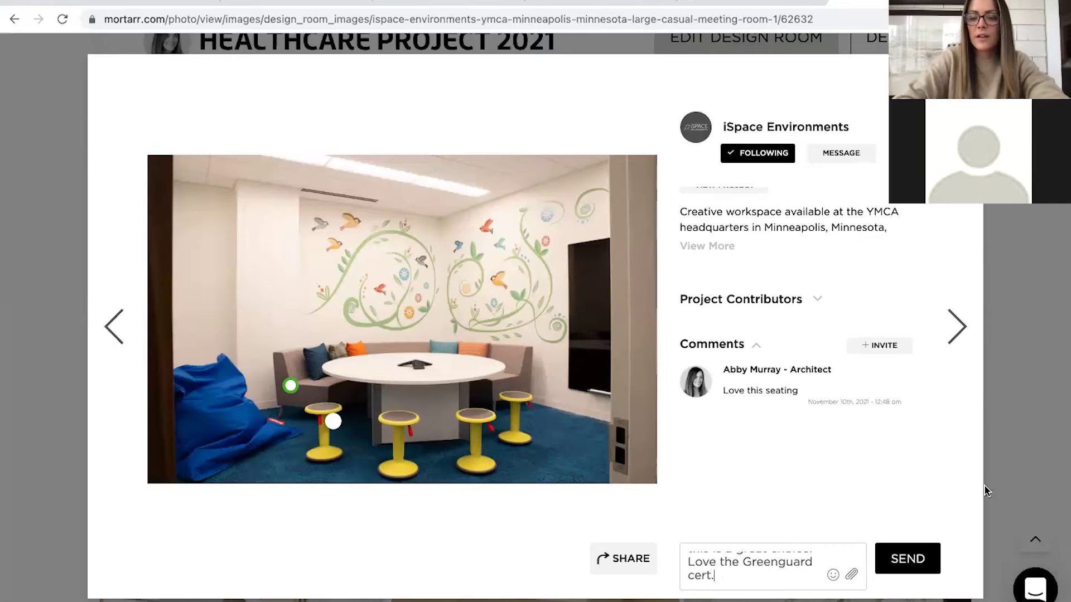
{"action": "left_click", "coordinate": [939, 552]}
{"action": "left_click", "coordinate": [910, 563]}
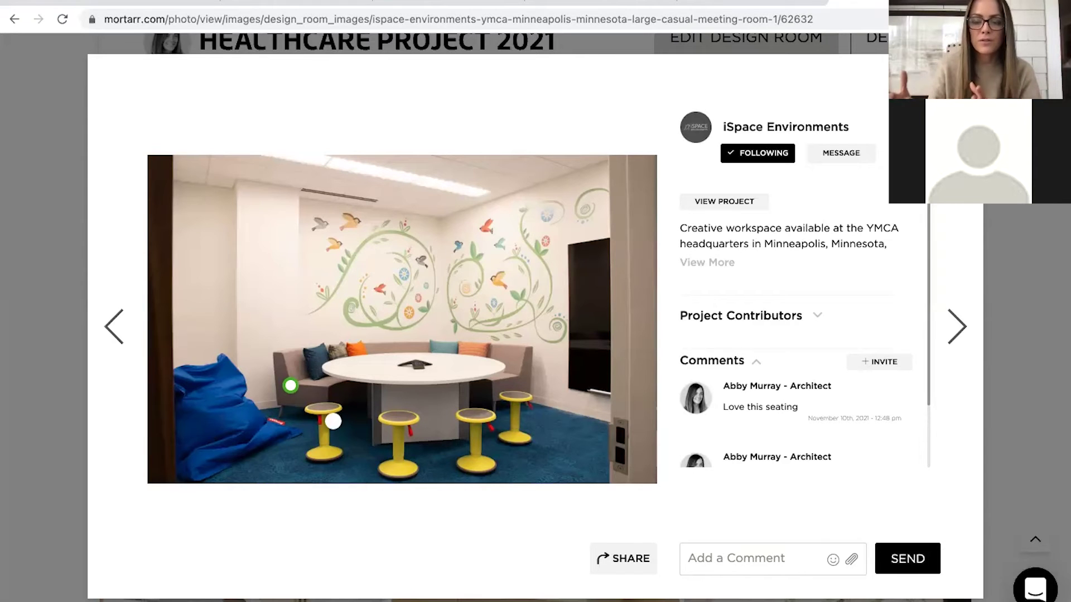
{"action": "left_click", "coordinate": [958, 80]}
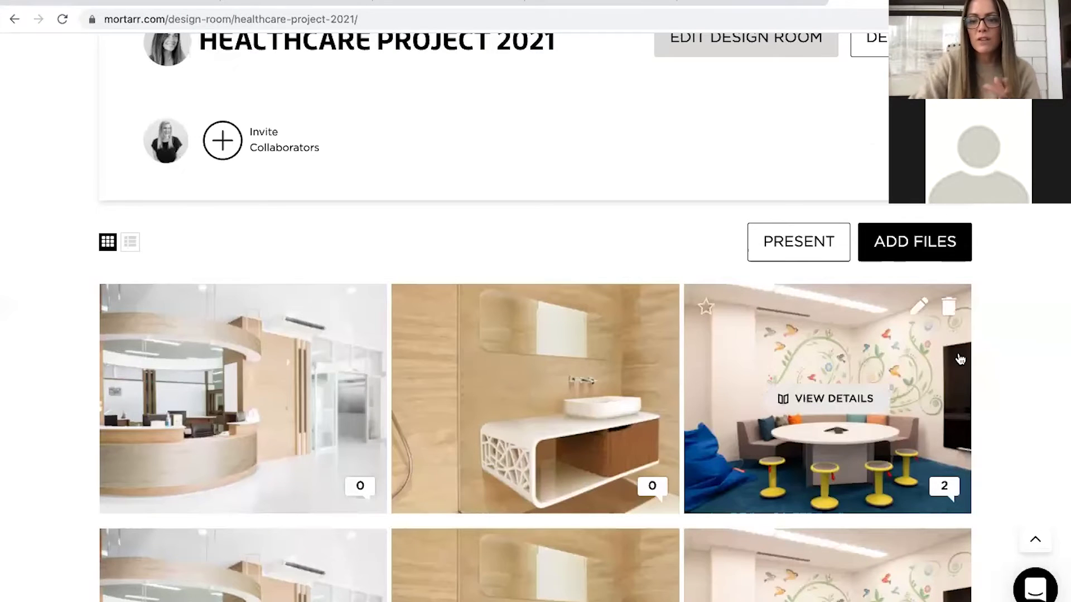
- Look through the remaining design room photos and the comment section for the whole room
{"action": "scroll", "coordinate": [959, 359], "scroll_direction": "down", "scroll_amount": 3}
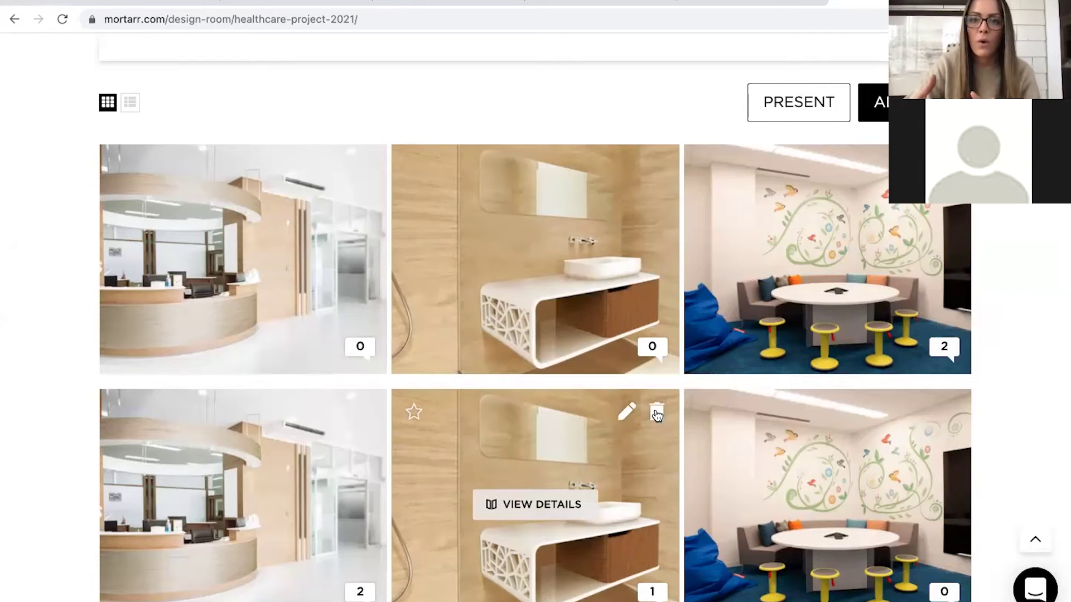
{"action": "scroll", "coordinate": [656, 415], "scroll_direction": "down", "scroll_amount": 5}
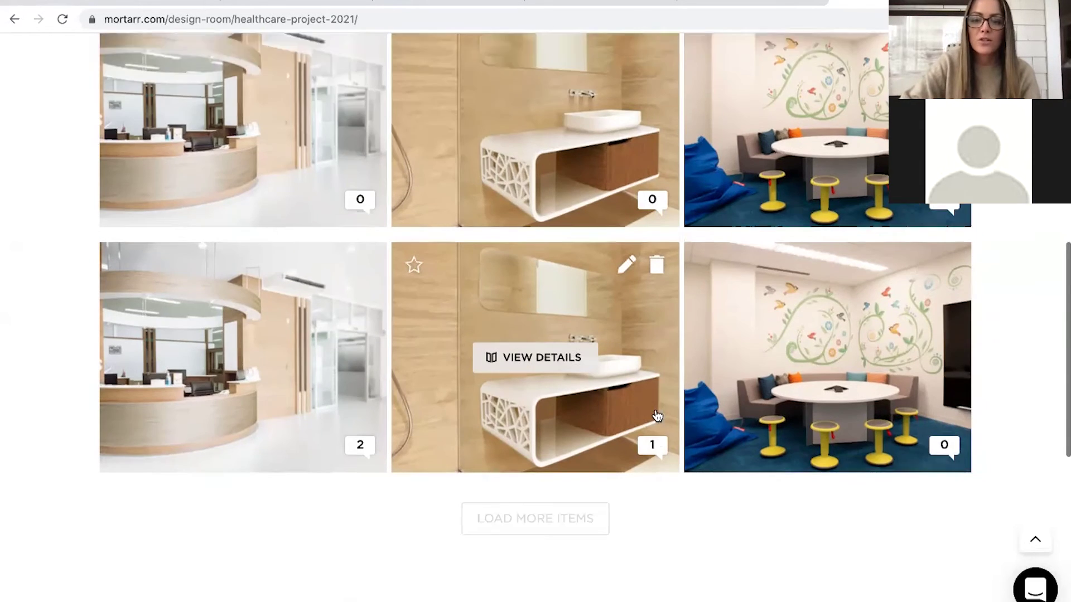
{"action": "scroll", "coordinate": [655, 410], "scroll_direction": "down", "scroll_amount": 1}
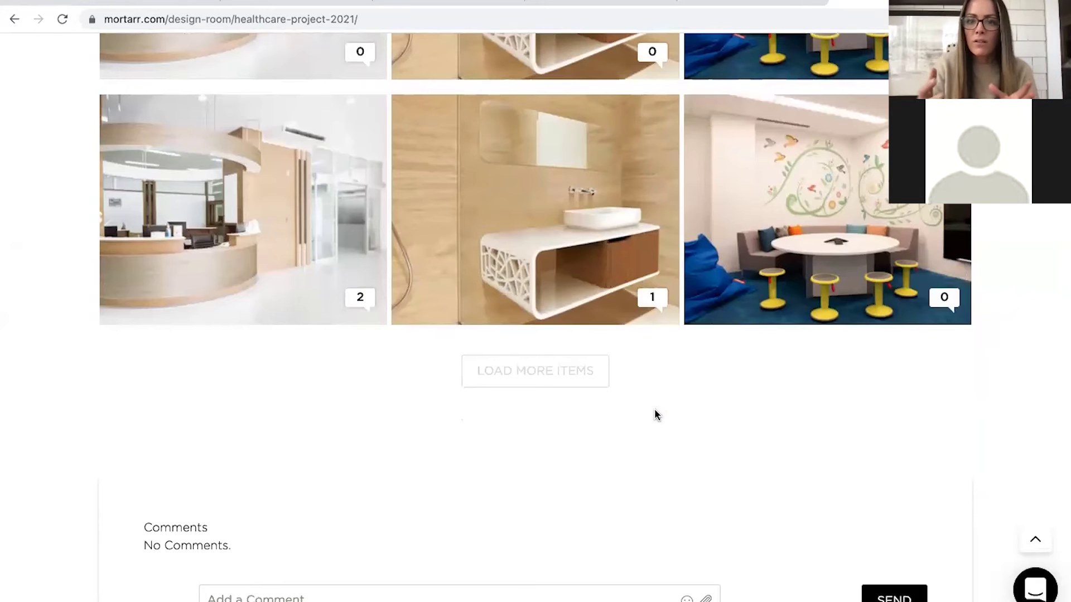
{"action": "scroll", "coordinate": [655, 414], "scroll_direction": "down", "scroll_amount": 3}
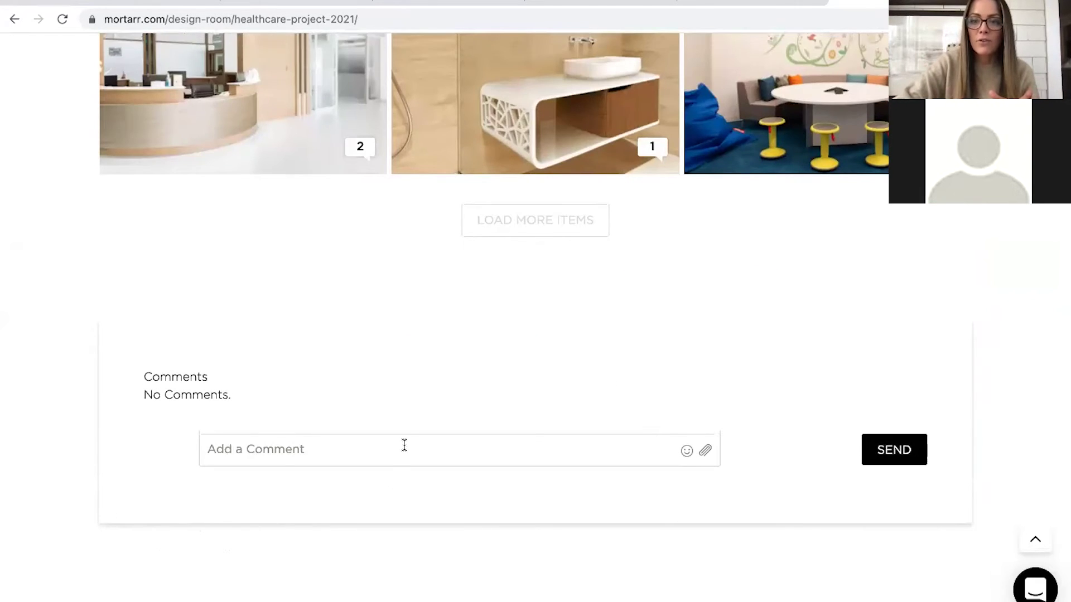
- Look at the browse, upload and link options for adding photos to the design room, and close them
{"action": "scroll", "coordinate": [402, 446], "scroll_direction": "up", "scroll_amount": 15}
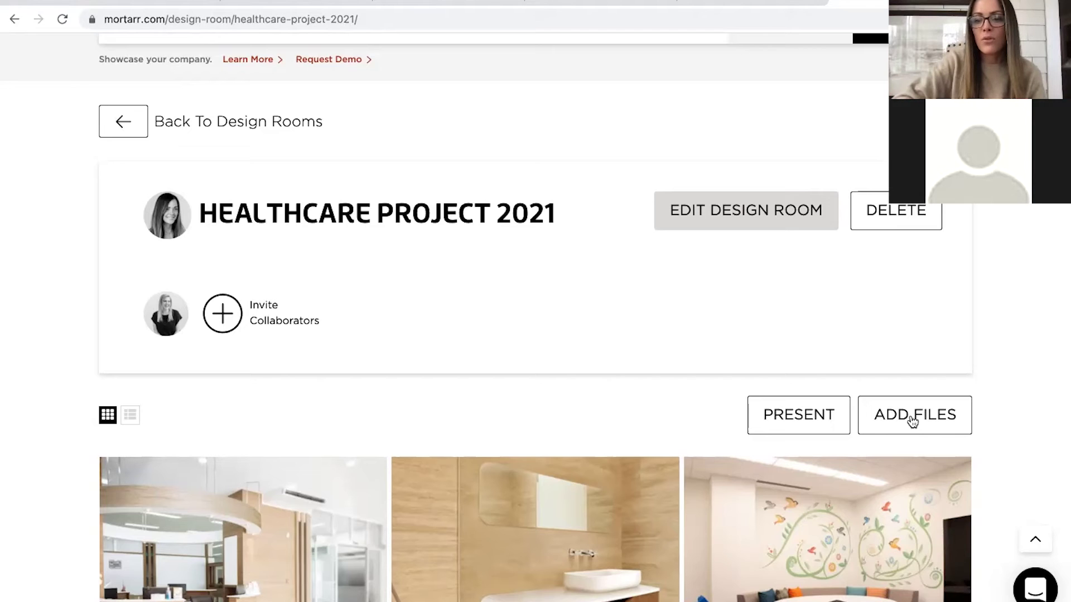
{"action": "left_click", "coordinate": [920, 423]}
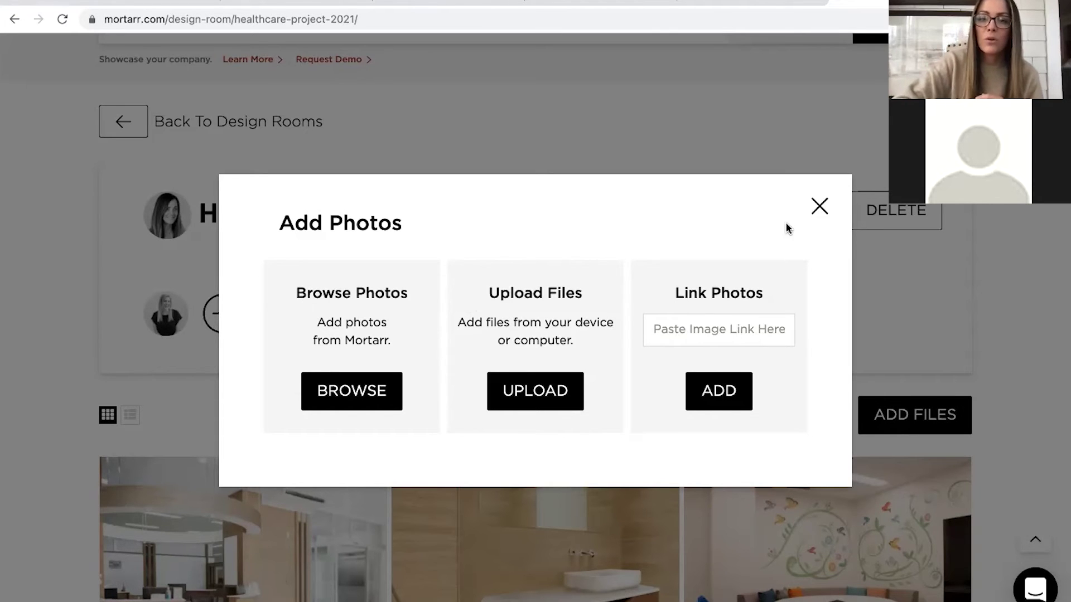
{"action": "left_click", "coordinate": [819, 210]}
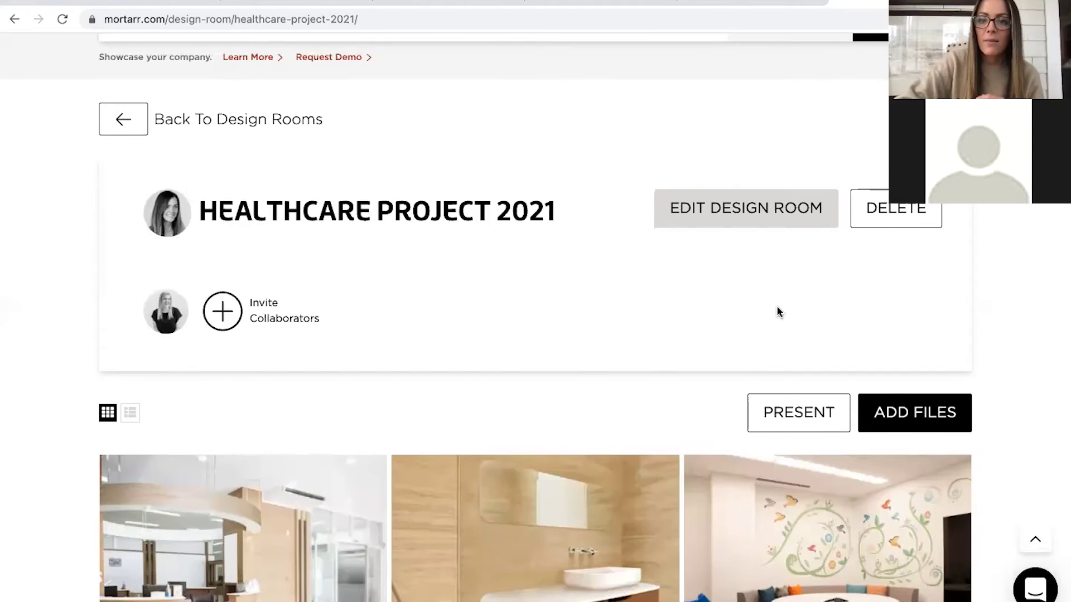
- Look over the room's photos and comment section again and examine its available presentation modes
{"action": "scroll", "coordinate": [778, 311], "scroll_direction": "down", "scroll_amount": 4}
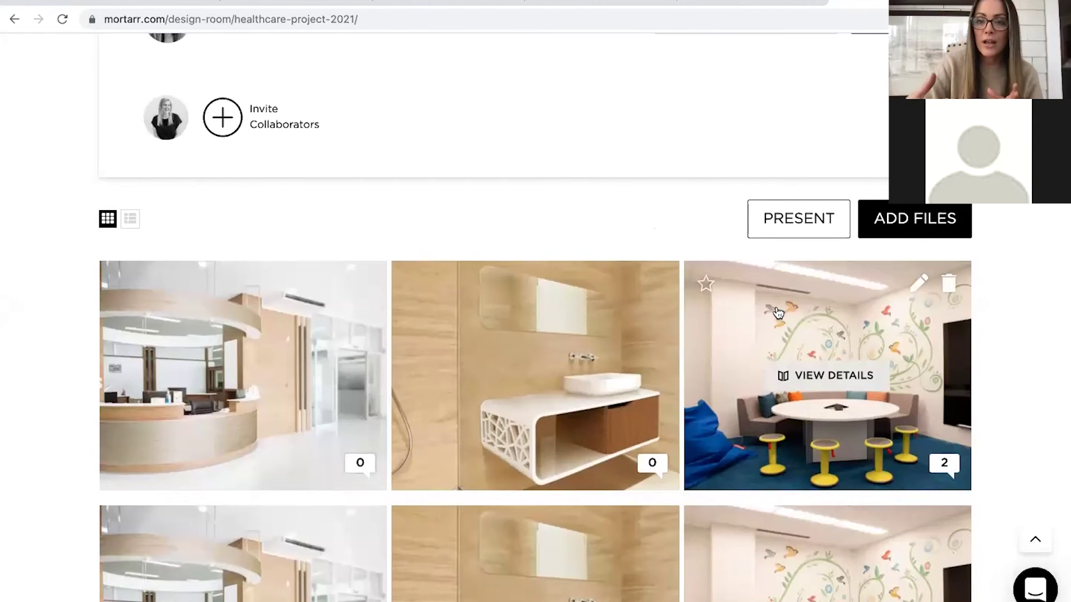
{"action": "scroll", "coordinate": [778, 311], "scroll_direction": "down", "scroll_amount": 7}
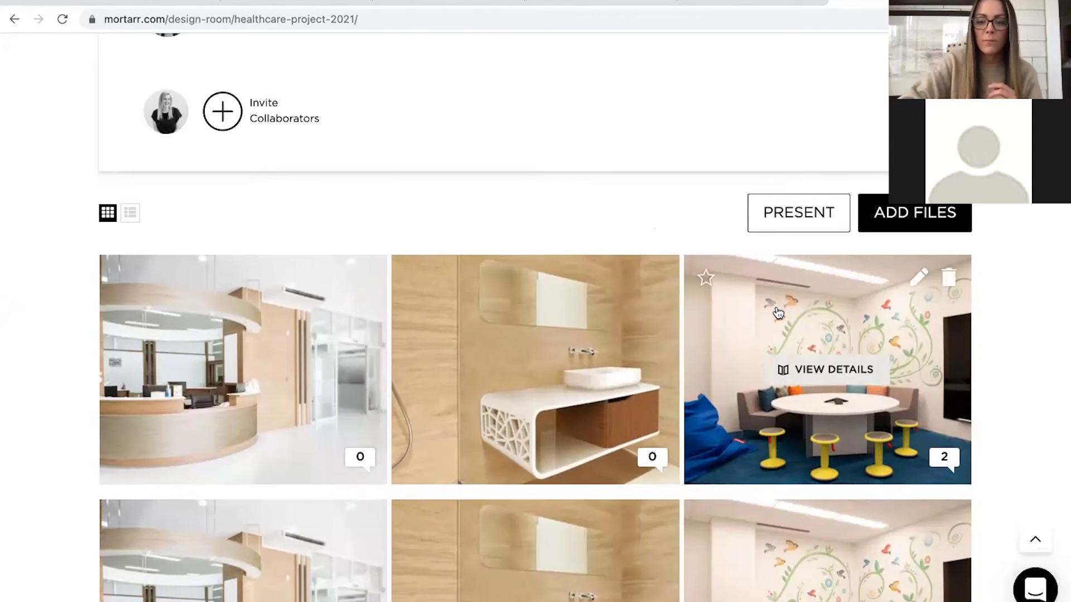
{"action": "scroll", "coordinate": [778, 311], "scroll_direction": "down", "scroll_amount": 3}
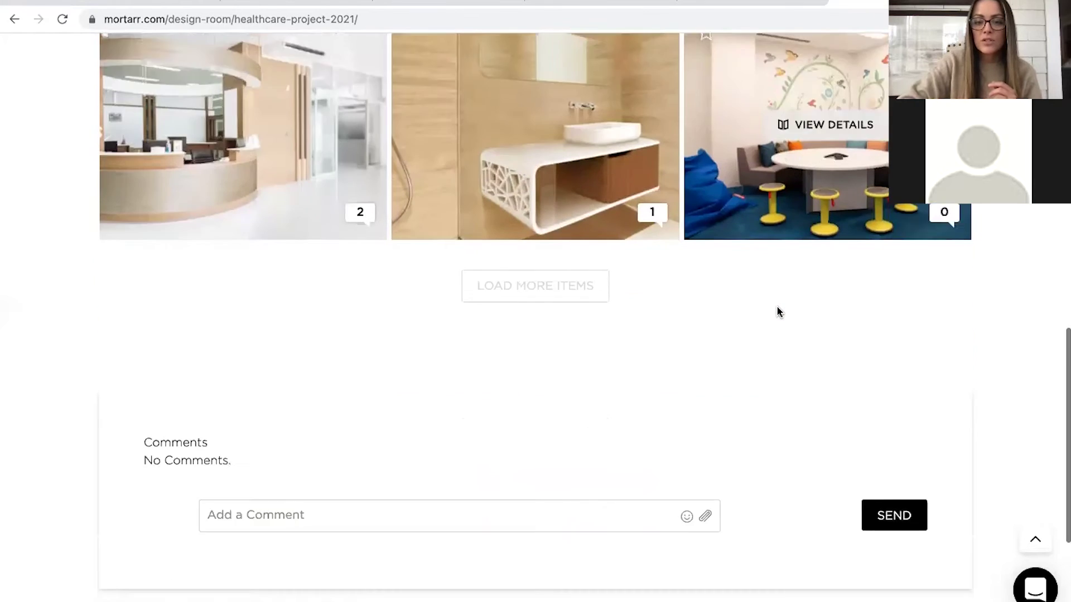
{"action": "scroll", "coordinate": [778, 311], "scroll_direction": "up", "scroll_amount": 10}
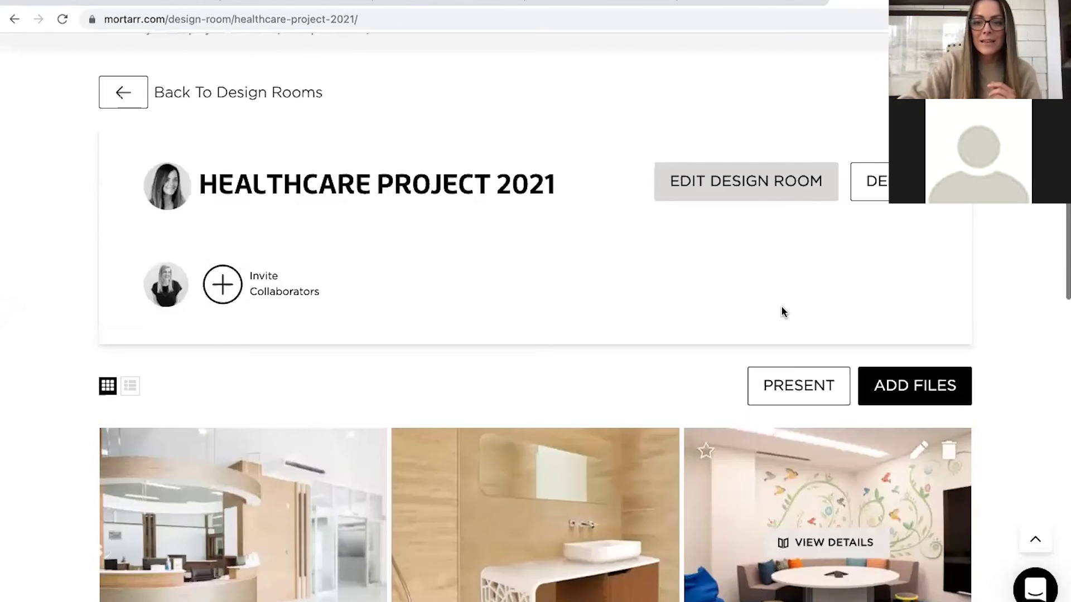
{"action": "left_click", "coordinate": [804, 390]}
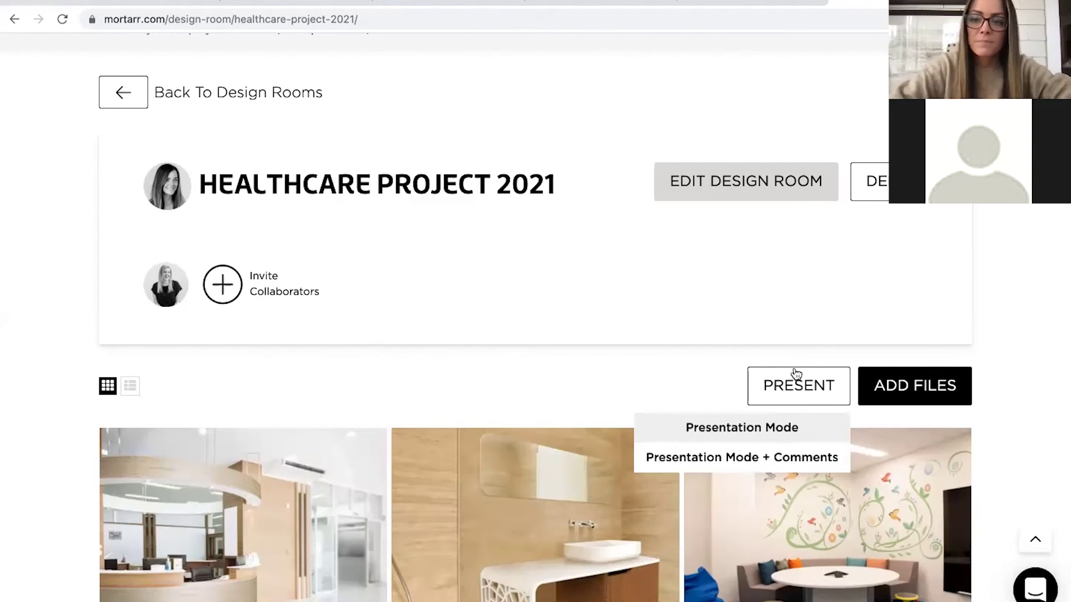
{"action": "scroll", "coordinate": [803, 337], "scroll_direction": "up", "scroll_amount": 2}
{"action": "scroll", "coordinate": [805, 337], "scroll_direction": "up", "scroll_amount": 1}
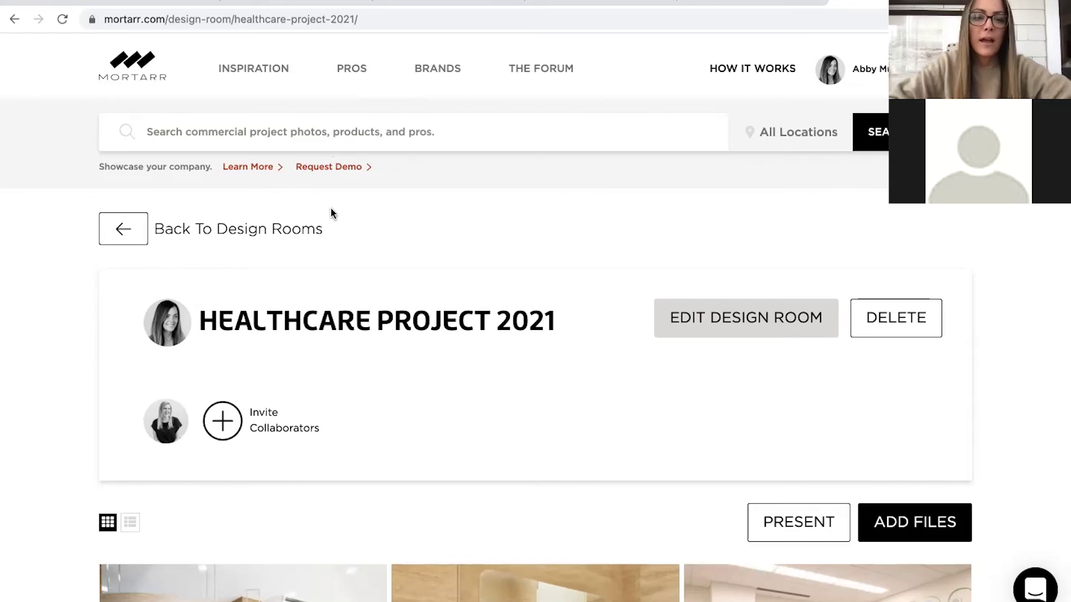
- Open the reception desk photo, examine its tagged product details and the form for messaging the company, and close both without sending
{"action": "scroll", "coordinate": [330, 210], "scroll_direction": "down", "scroll_amount": 5}
{"action": "left_click", "coordinate": [241, 411]}
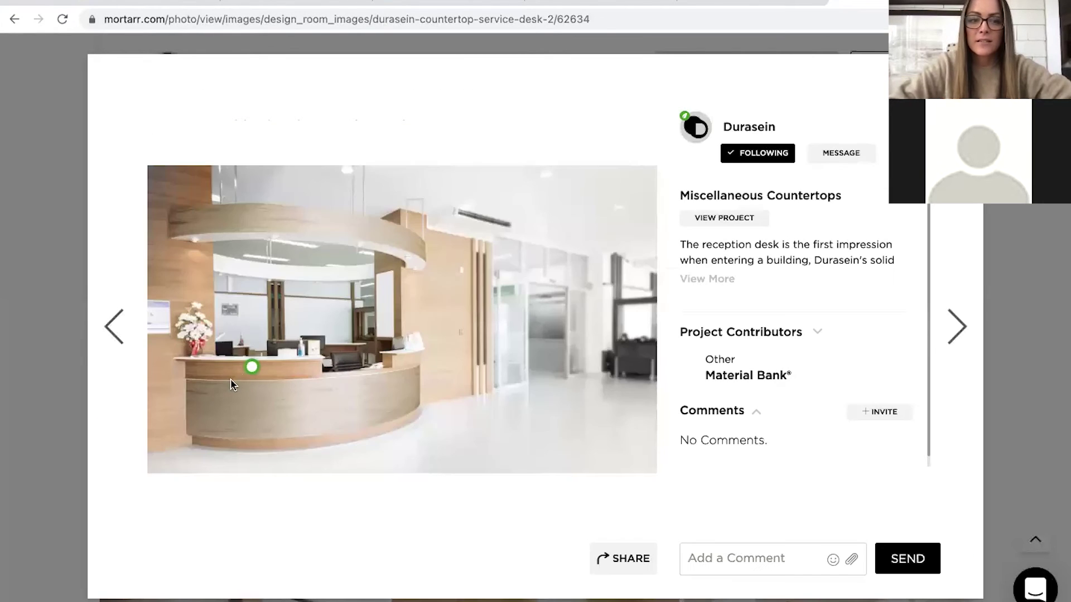
{"action": "left_click", "coordinate": [252, 369]}
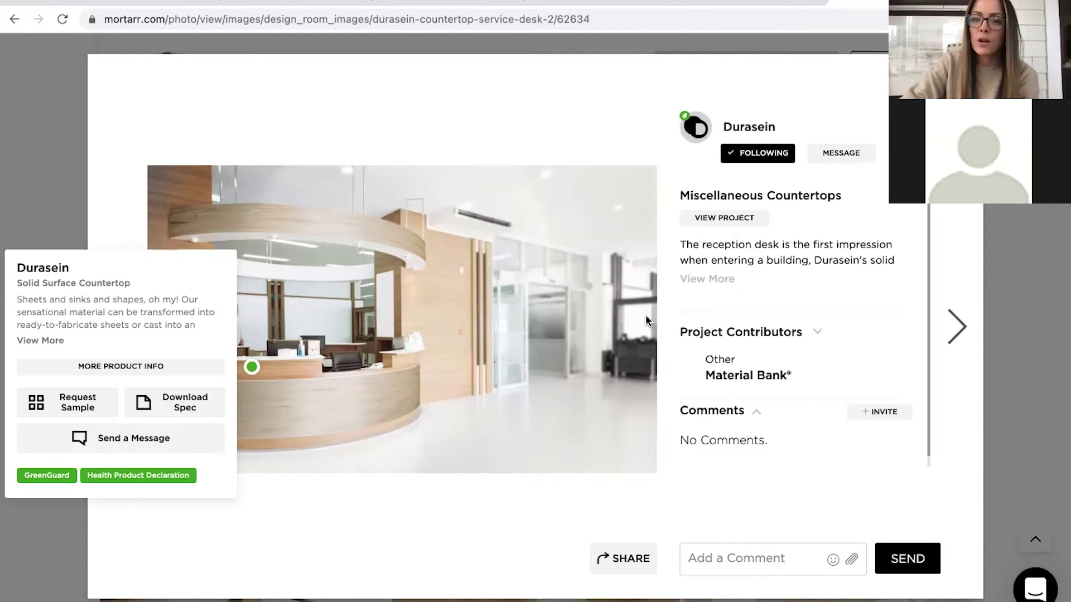
{"action": "left_click", "coordinate": [836, 152]}
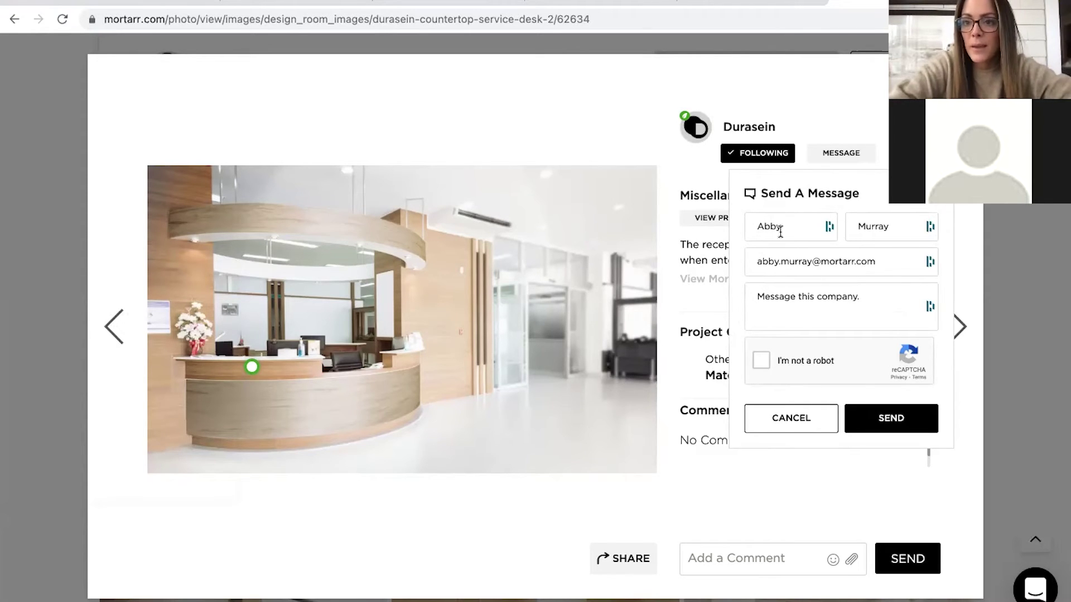
{"action": "left_click", "coordinate": [812, 433]}
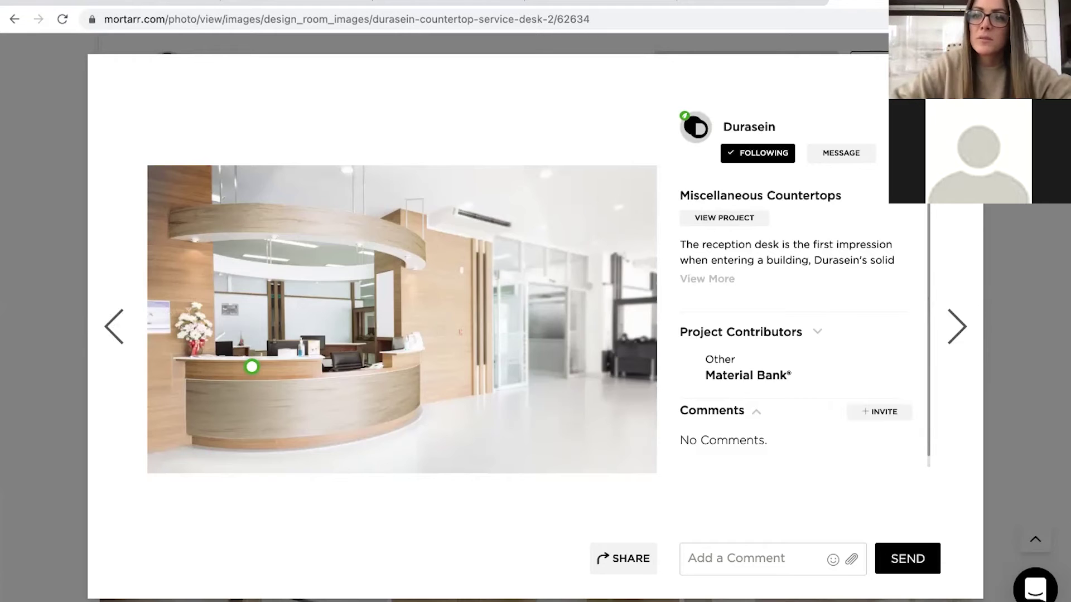
{"action": "key", "text": "Escape"}
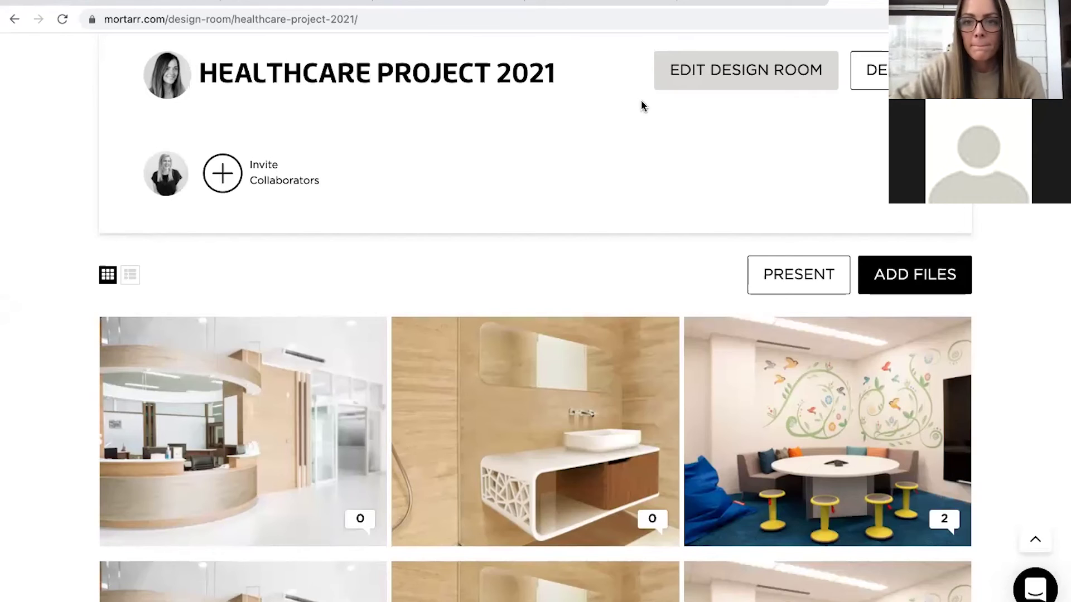
- Leave the design room for the Mortarr home page and sign out of the account
{"action": "scroll", "coordinate": [500, 175], "scroll_direction": "up", "scroll_amount": 1}
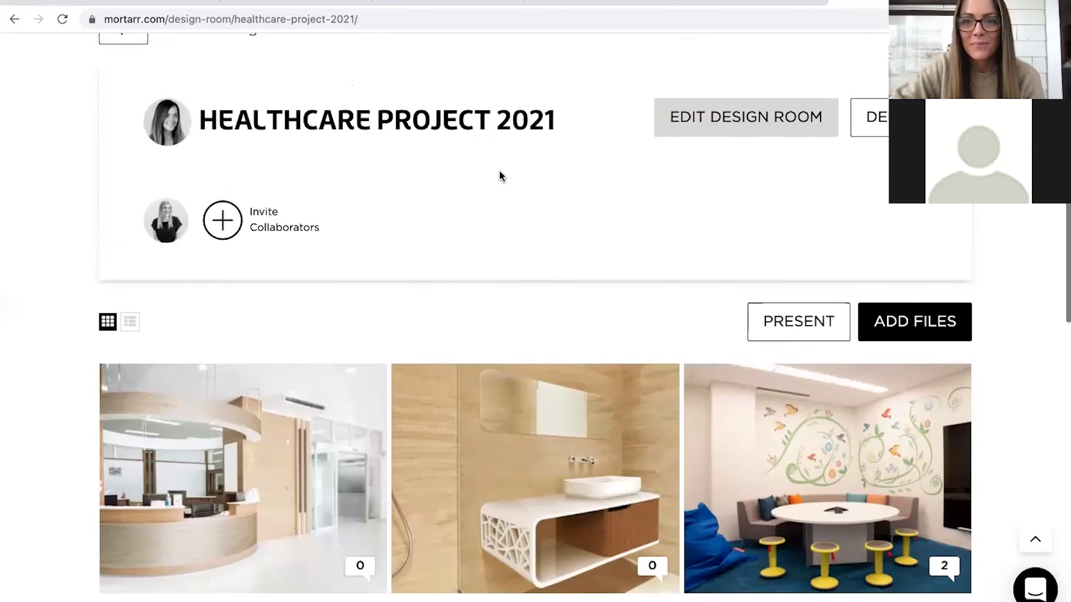
{"action": "scroll", "coordinate": [499, 175], "scroll_direction": "up", "scroll_amount": 4}
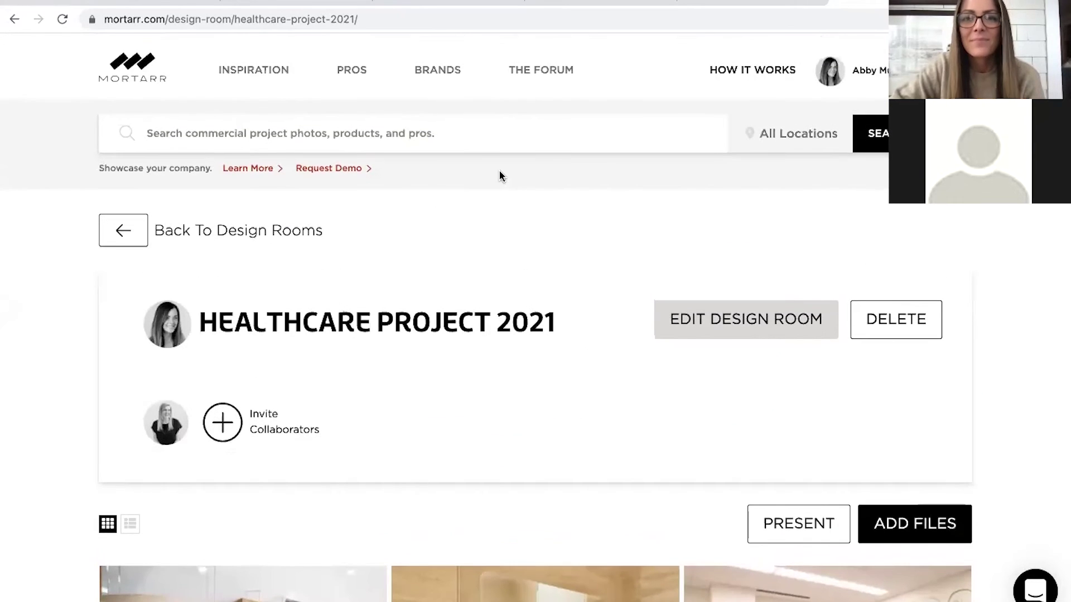
{"action": "left_click", "coordinate": [128, 77]}
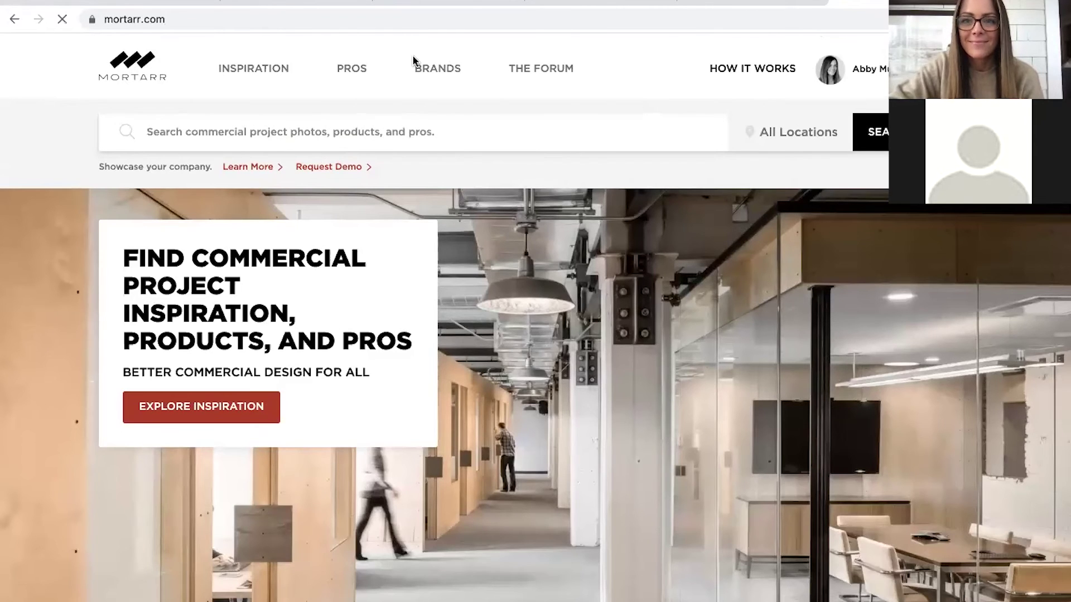
{"action": "left_click", "coordinate": [899, 69]}
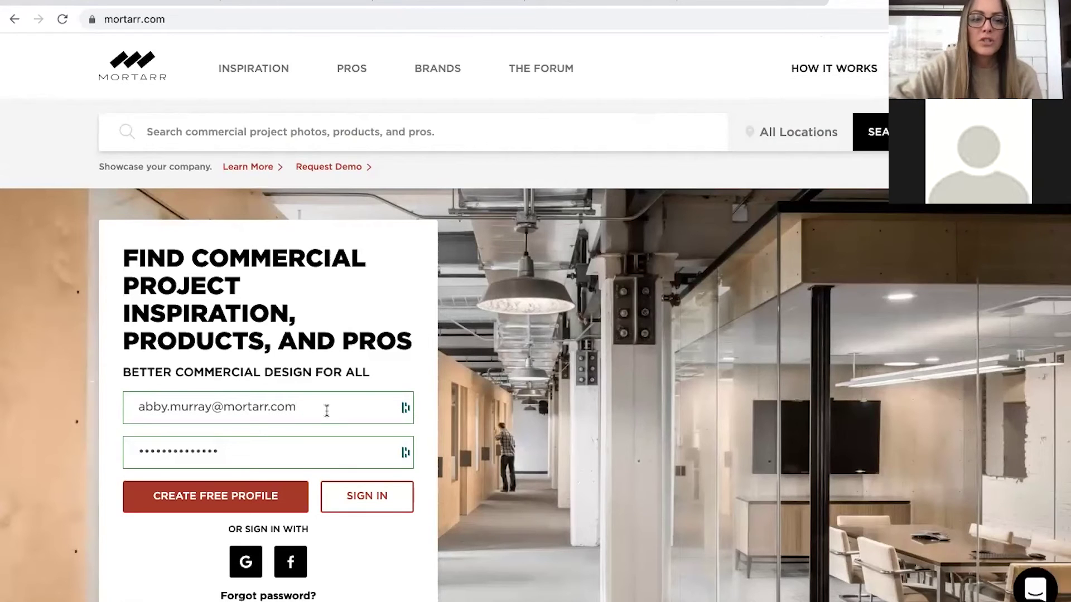
- Sign back in from the home page with the saved account e-mail and password, and look over the followed companies on the dashboard
{"action": "left_click", "coordinate": [327, 410]}
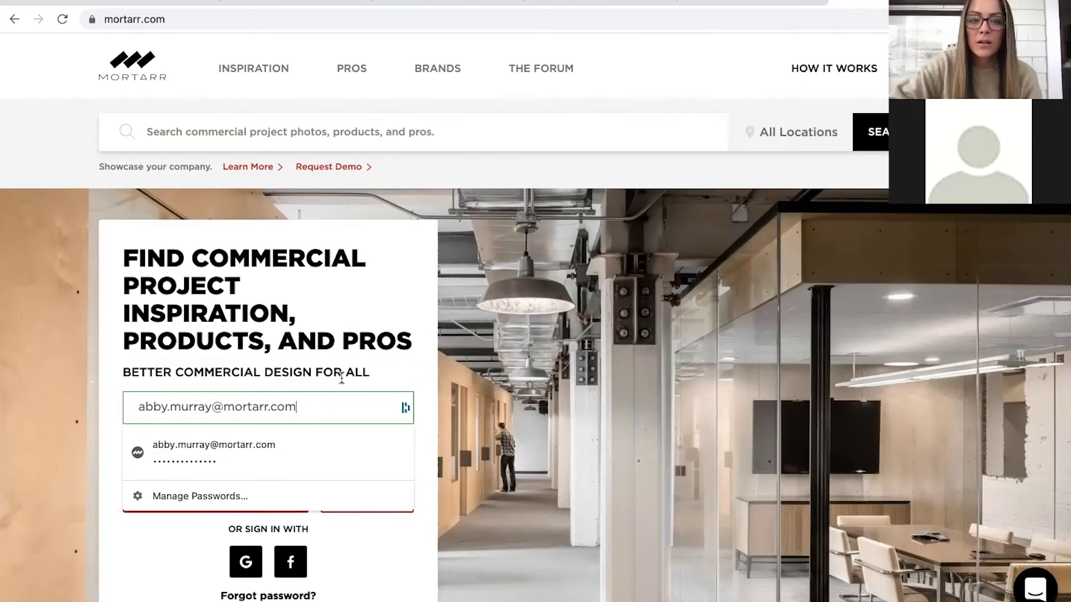
{"action": "left_click", "coordinate": [346, 473]}
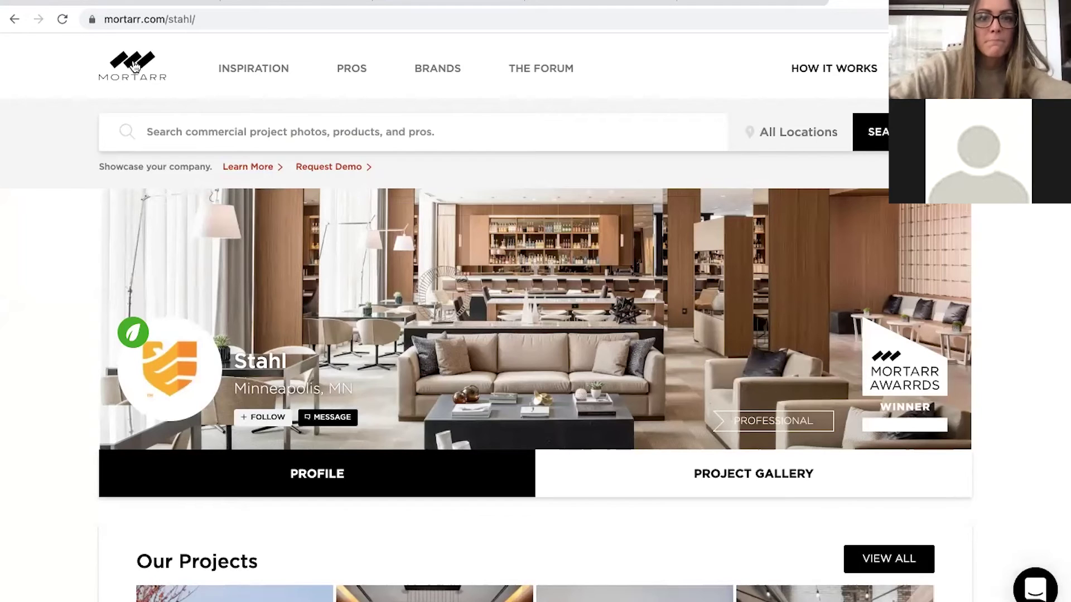
{"action": "left_click", "coordinate": [134, 66]}
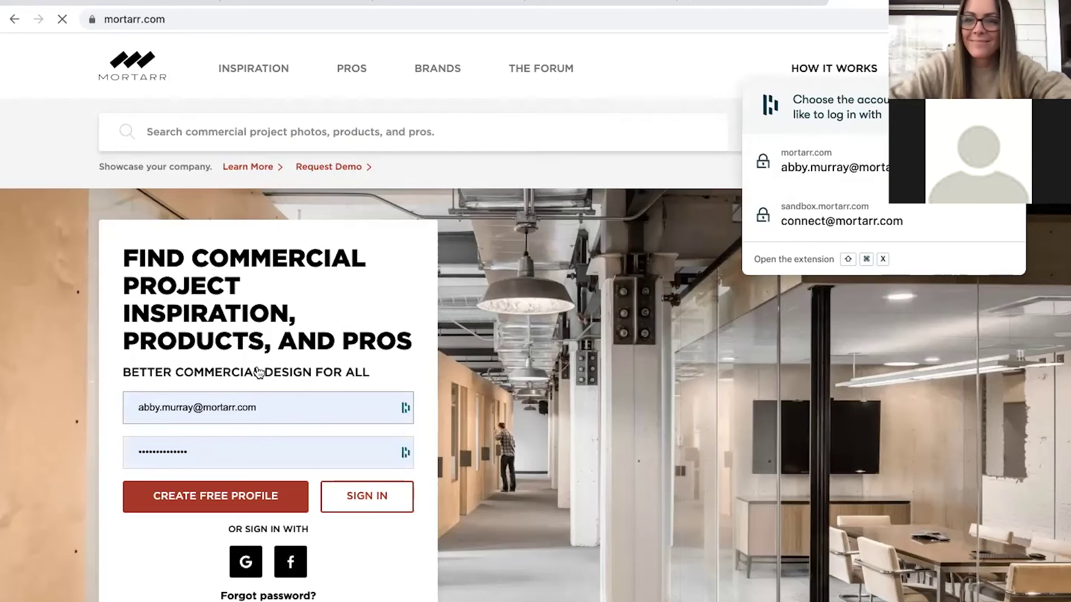
{"action": "left_click", "coordinate": [836, 161]}
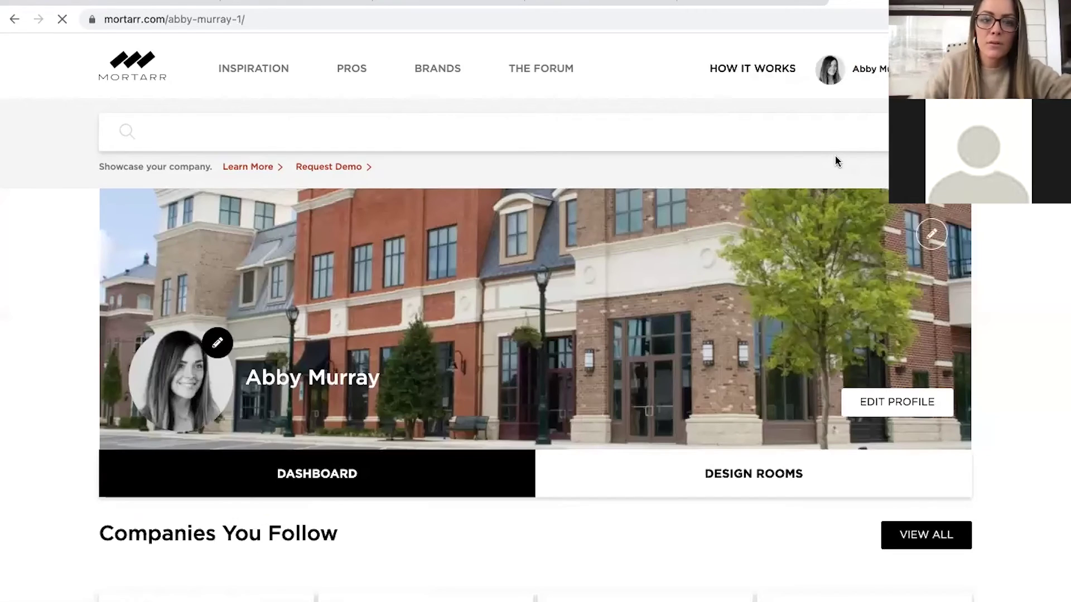
{"action": "scroll", "coordinate": [837, 278], "scroll_direction": "down", "scroll_amount": 1}
{"action": "scroll", "coordinate": [843, 286], "scroll_direction": "down", "scroll_amount": 3}
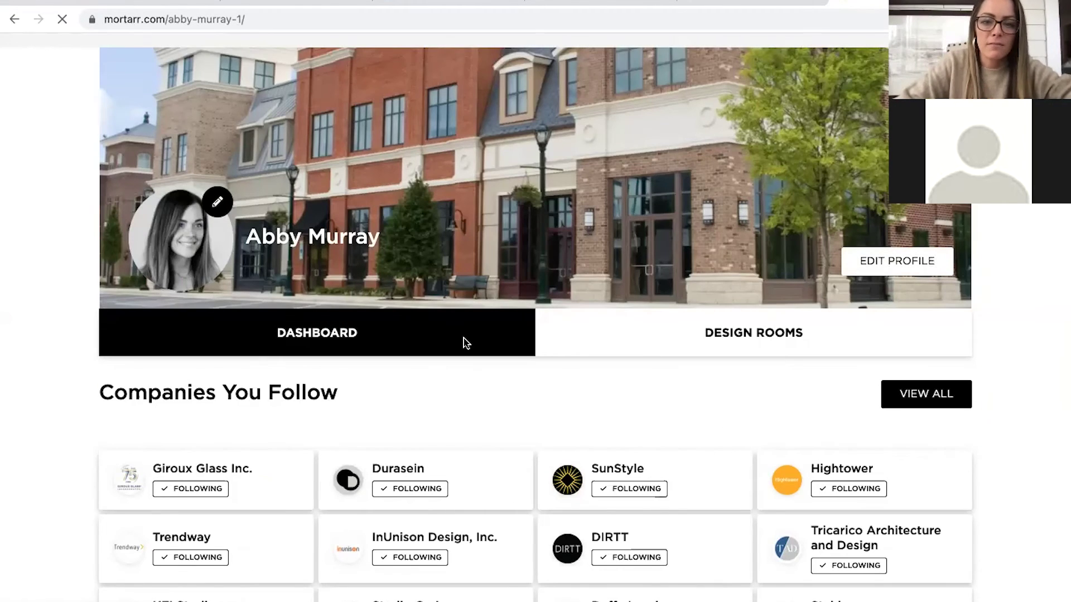
{"action": "scroll", "coordinate": [628, 283], "scroll_direction": "up", "scroll_amount": 4}
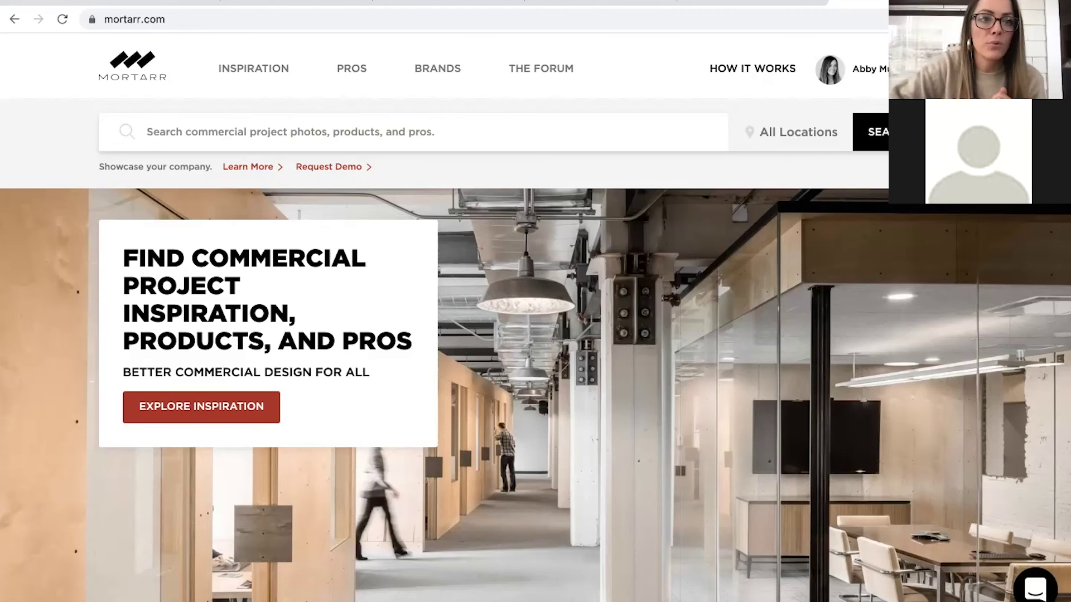
- Switch to the students and faculty page and look through its pinup board, portfolio, testimonial and cash prize sections
{"action": "left_click", "coordinate": [311, 3]}
{"action": "scroll", "coordinate": [281, 179], "scroll_direction": "down", "scroll_amount": 5}
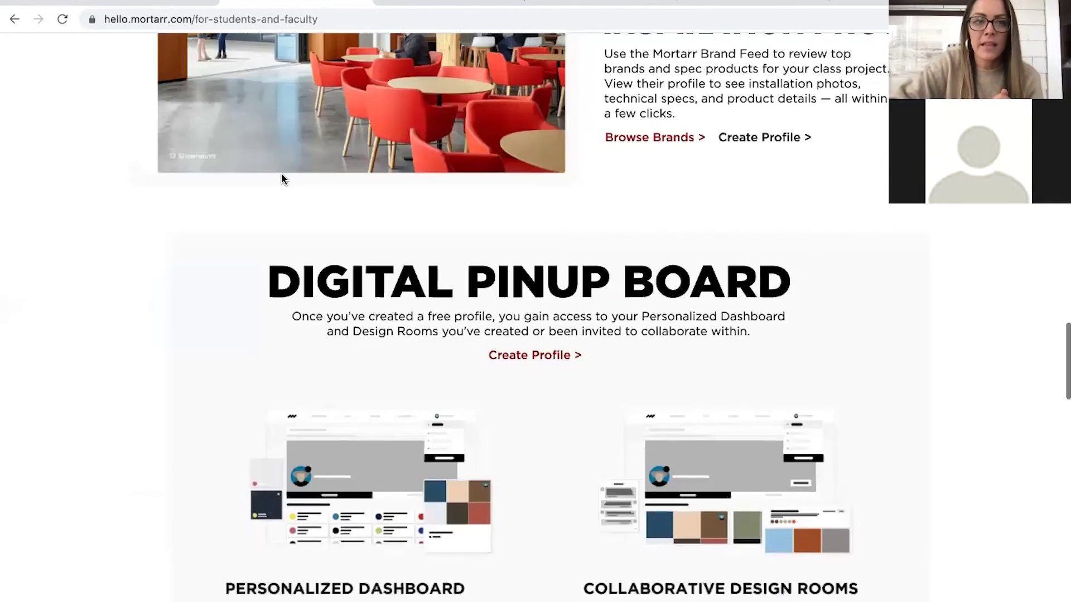
{"action": "scroll", "coordinate": [283, 179], "scroll_direction": "down", "scroll_amount": 12}
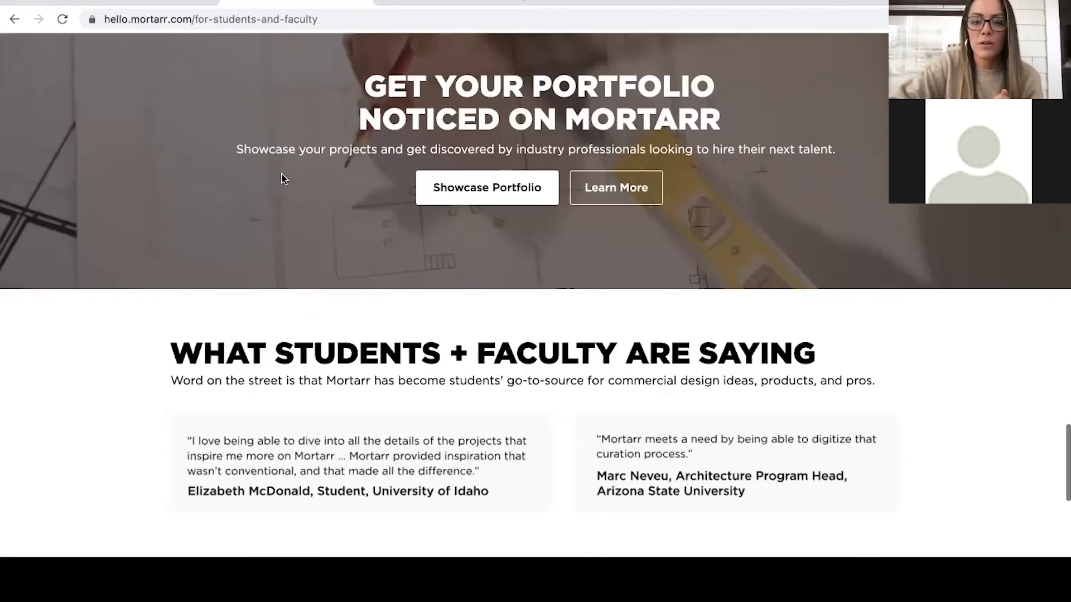
{"action": "scroll", "coordinate": [283, 178], "scroll_direction": "down", "scroll_amount": 7}
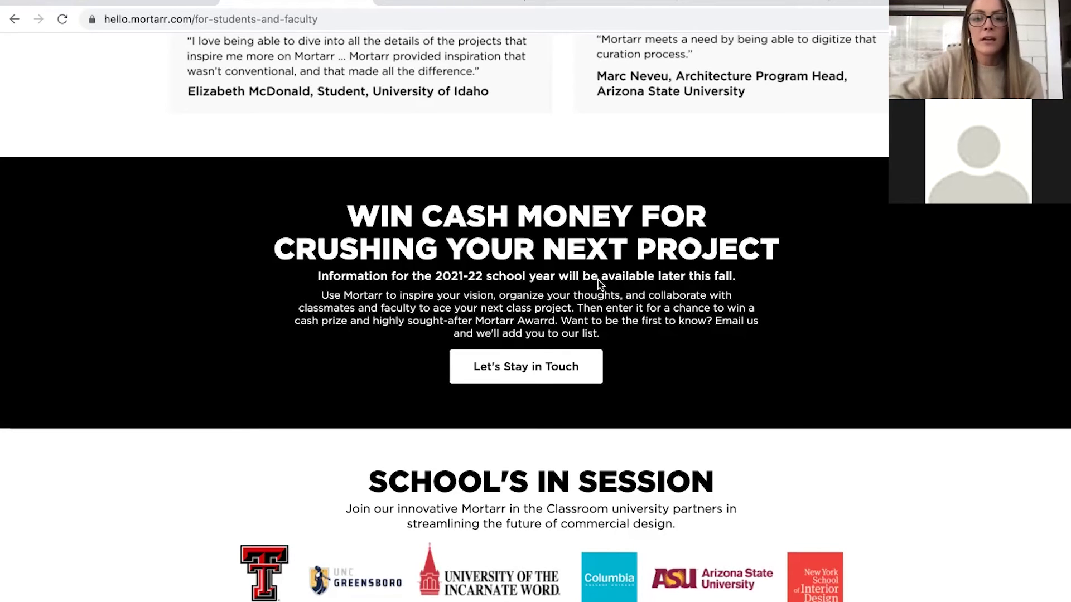
{"action": "scroll", "coordinate": [599, 280], "scroll_direction": "up", "scroll_amount": 3}
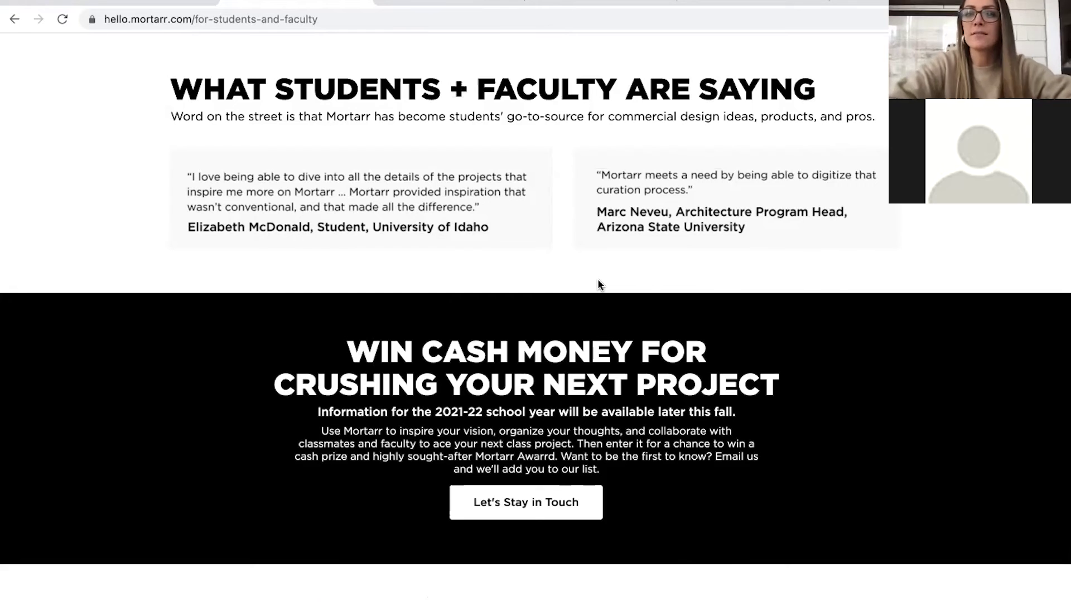
- Return to the section on getting a portfolio noticed and open its Showcase Portfolio registration
{"action": "scroll", "coordinate": [599, 284], "scroll_direction": "up", "scroll_amount": 10}
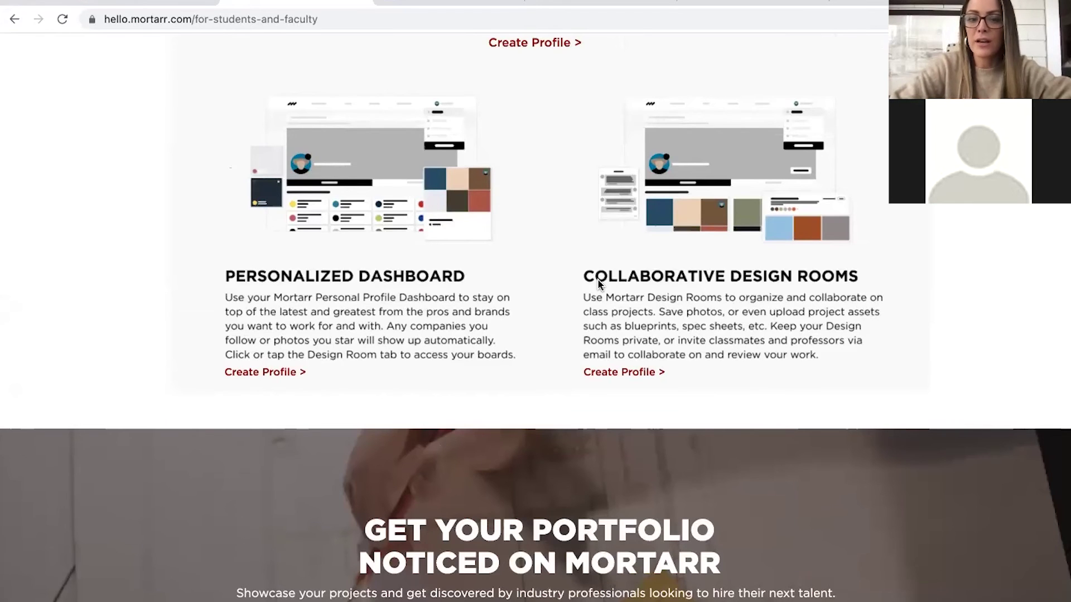
{"action": "scroll", "coordinate": [599, 285], "scroll_direction": "down", "scroll_amount": 3}
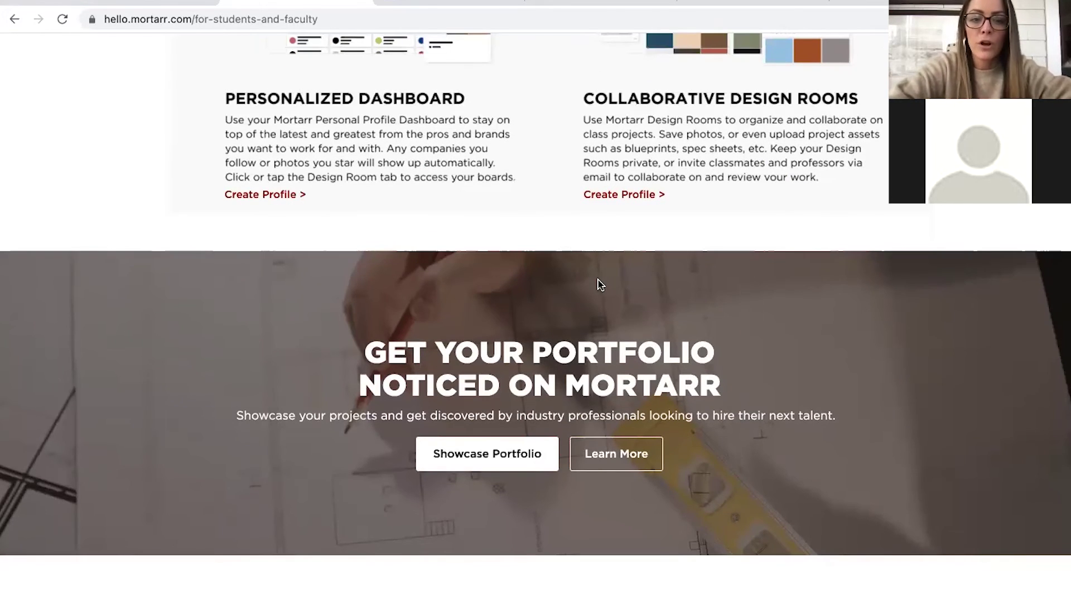
{"action": "left_click", "coordinate": [500, 460]}
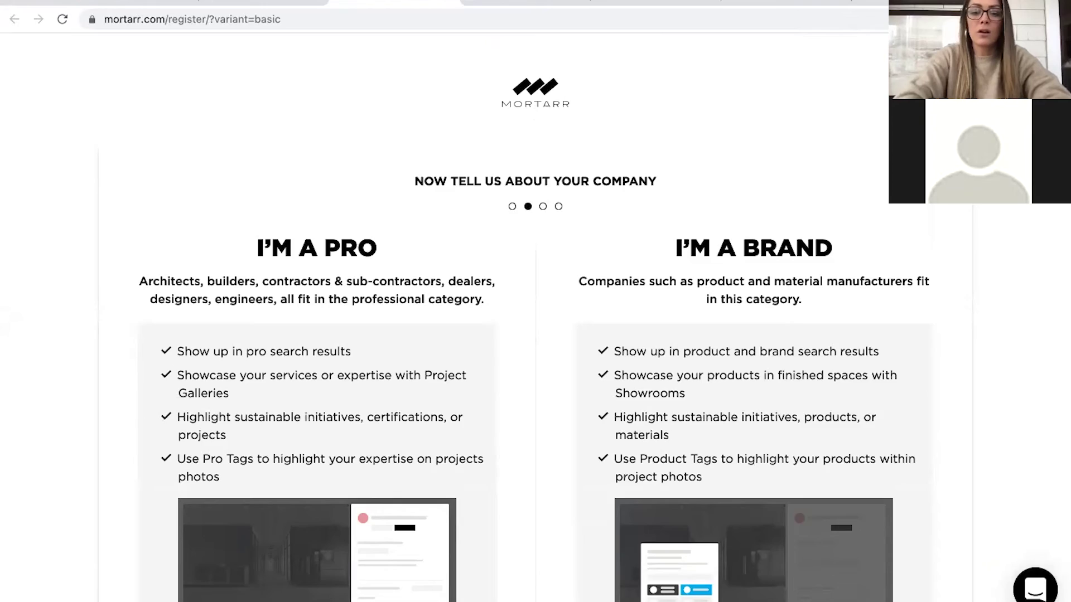
- Open sandbox.mortarr.com in a new browser tab
{"action": "key", "text": "ctrl+t"}
{"action": "type", "text": "sand"}
{"action": "key", "text": "Return"}
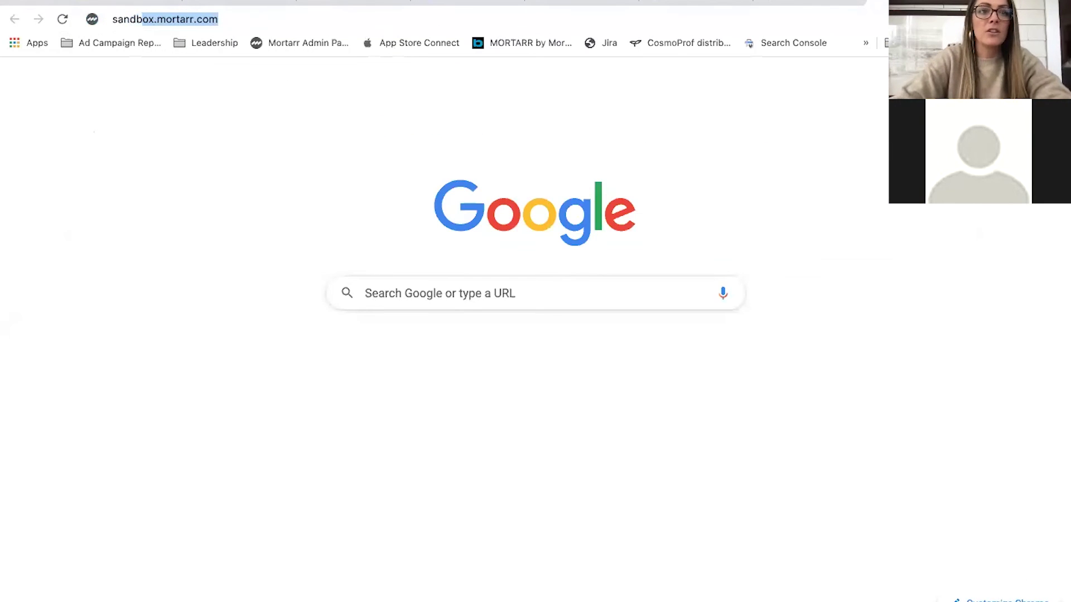
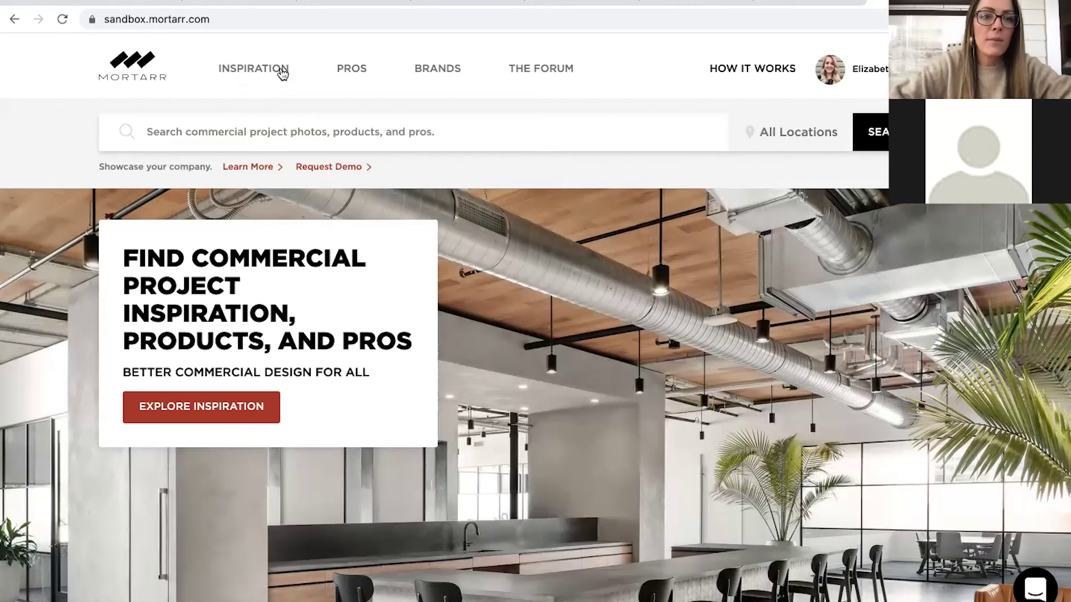
- List the professionals on the sandbox site and filter them by the Student/Emerging Professional type
{"action": "left_click", "coordinate": [358, 74]}
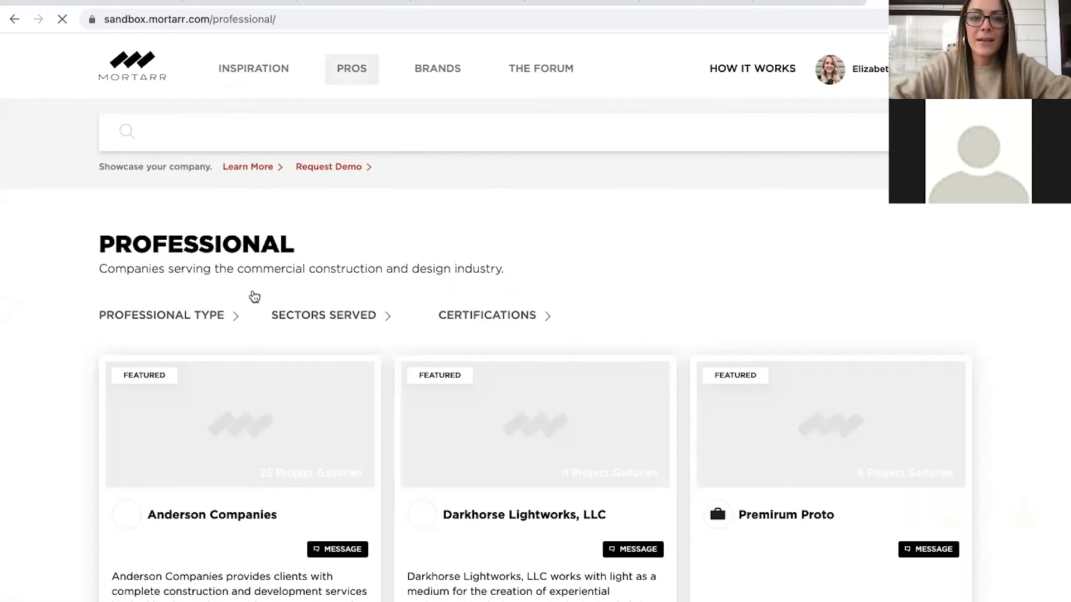
{"action": "left_click", "coordinate": [206, 317]}
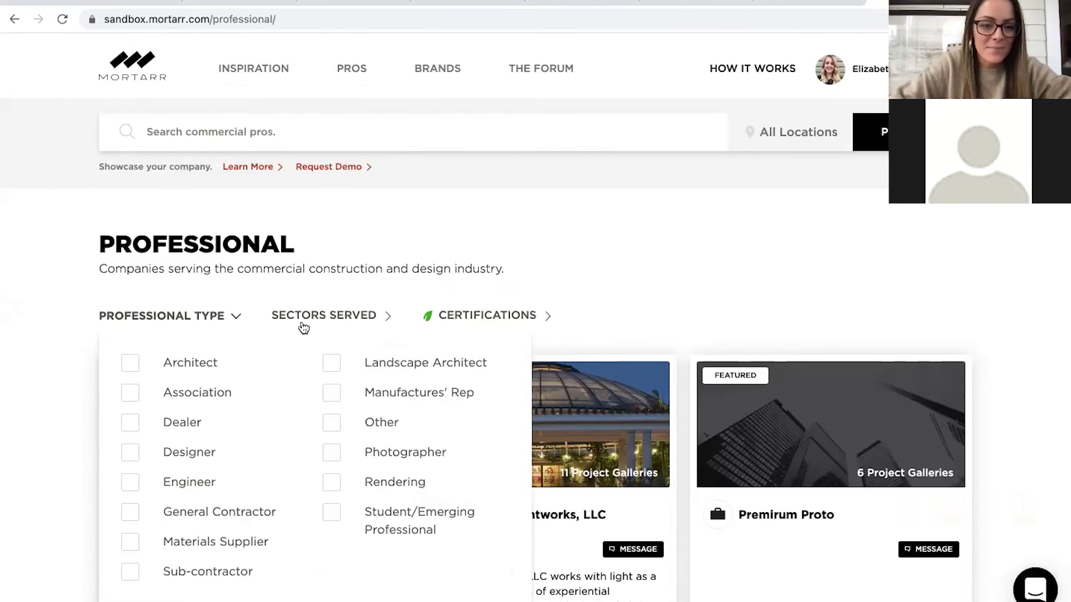
{"action": "left_click", "coordinate": [332, 514]}
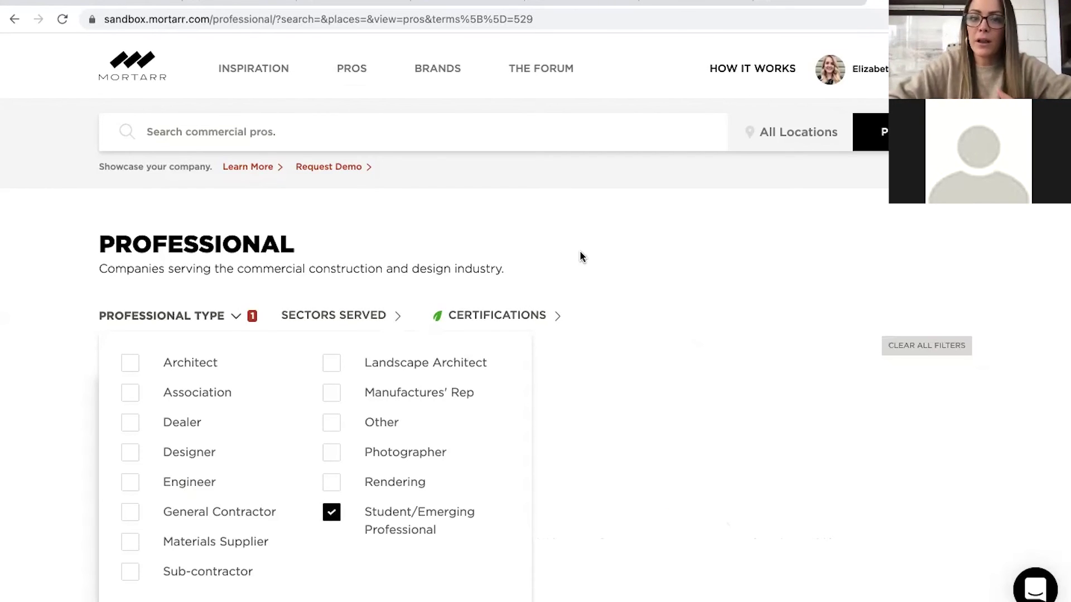
{"action": "left_click", "coordinate": [618, 247]}
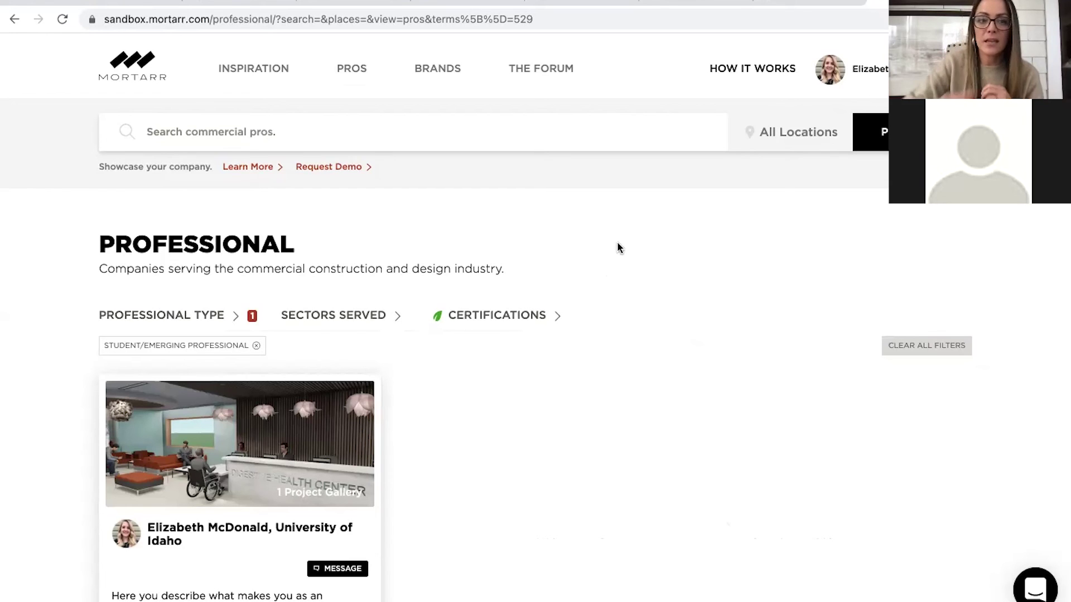
- Open the University of Idaho student's profile and review its projects, About Us text, expertise, sectors served and partner companies
{"action": "scroll", "coordinate": [479, 374], "scroll_direction": "down", "scroll_amount": 3}
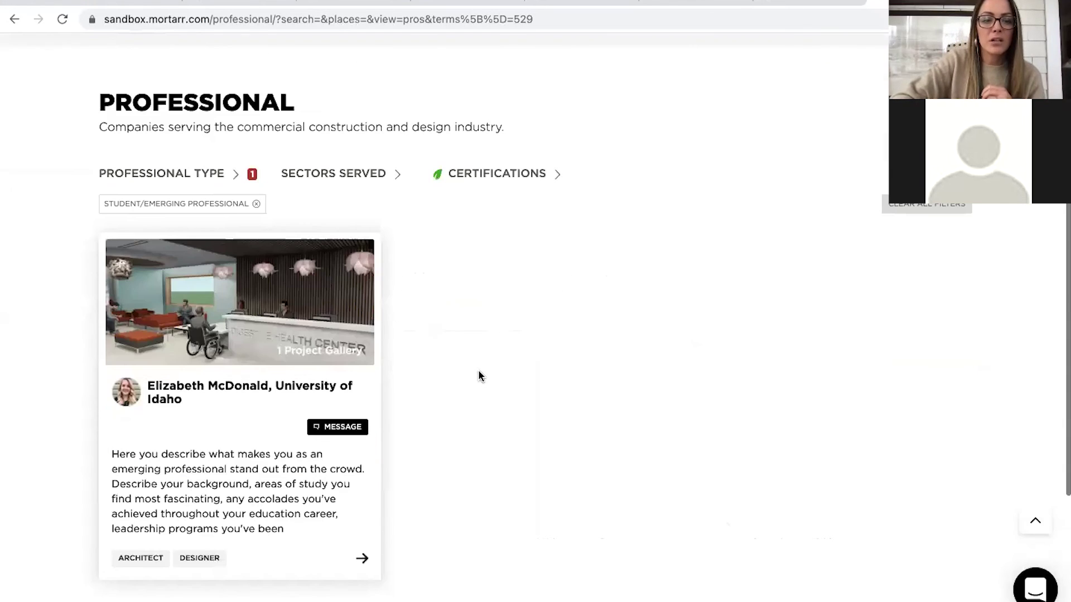
{"action": "left_click", "coordinate": [237, 397]}
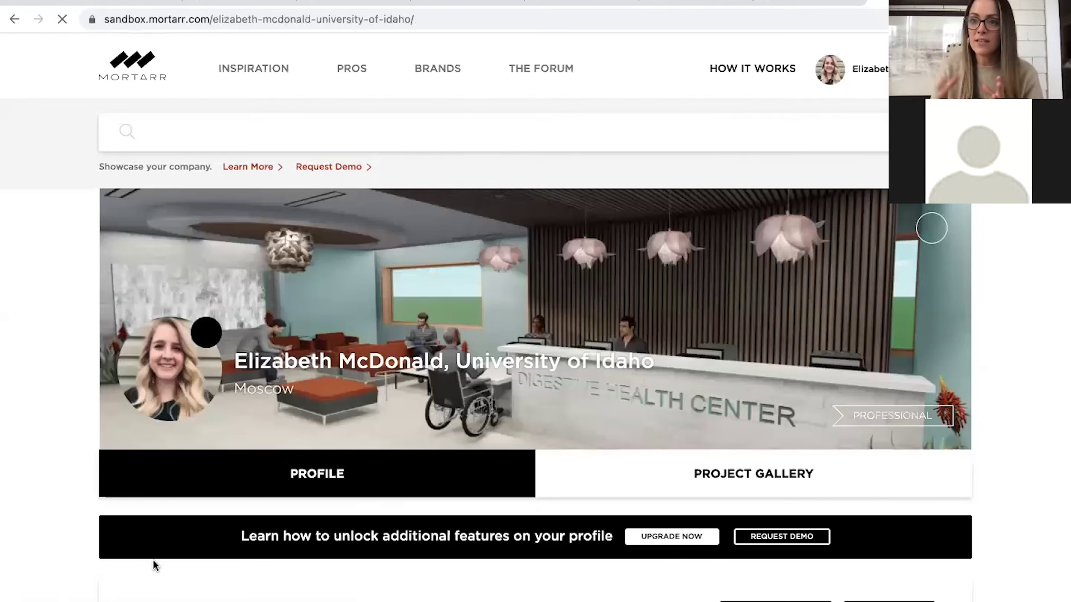
{"action": "scroll", "coordinate": [154, 565], "scroll_direction": "down", "scroll_amount": 6}
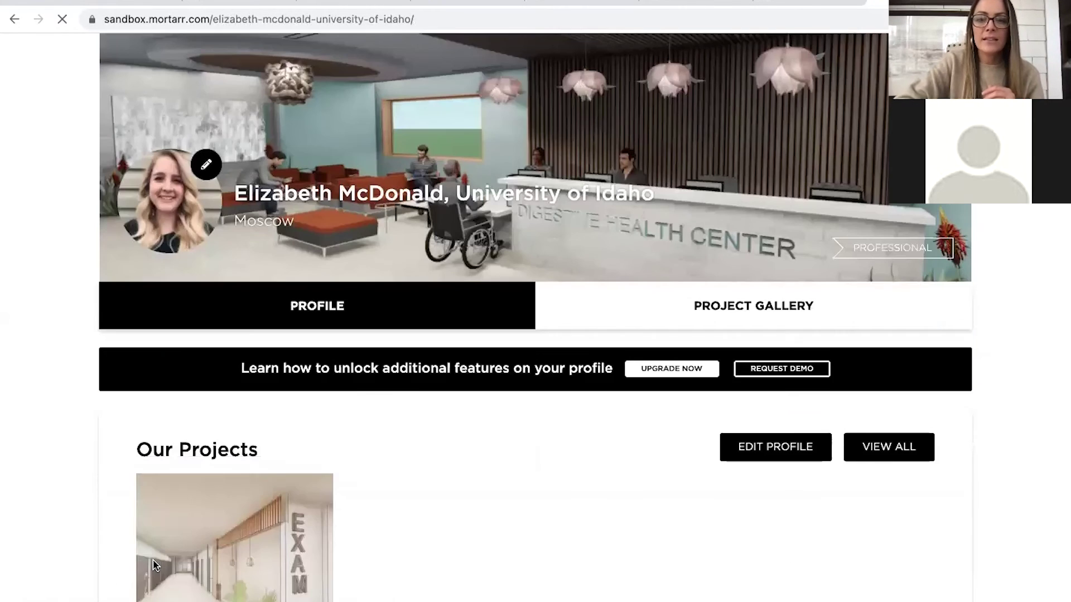
{"action": "scroll", "coordinate": [154, 564], "scroll_direction": "down", "scroll_amount": 2}
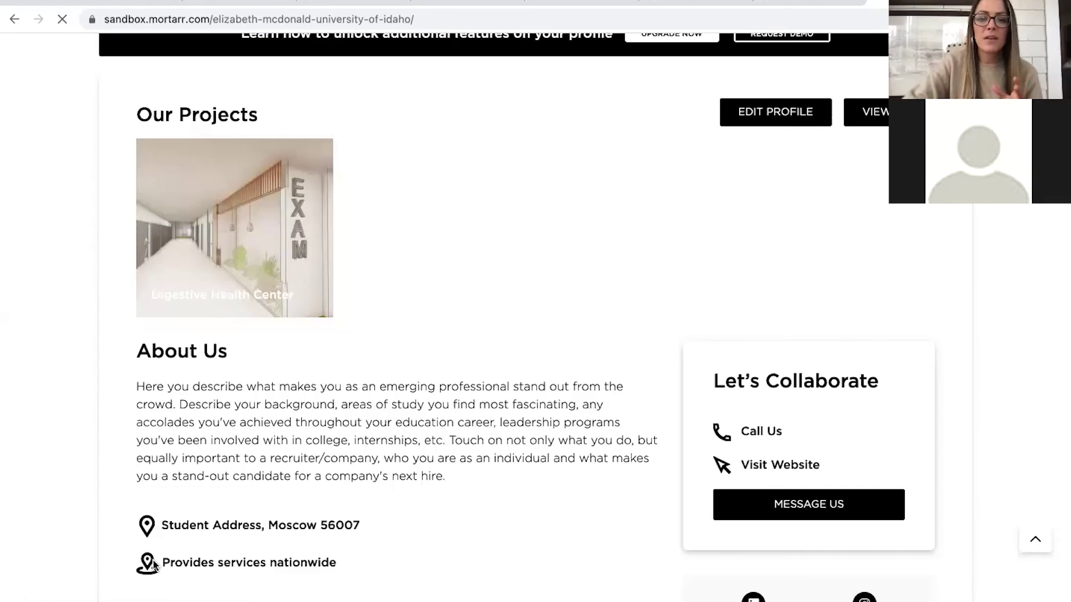
{"action": "scroll", "coordinate": [493, 416], "scroll_direction": "down", "scroll_amount": 3}
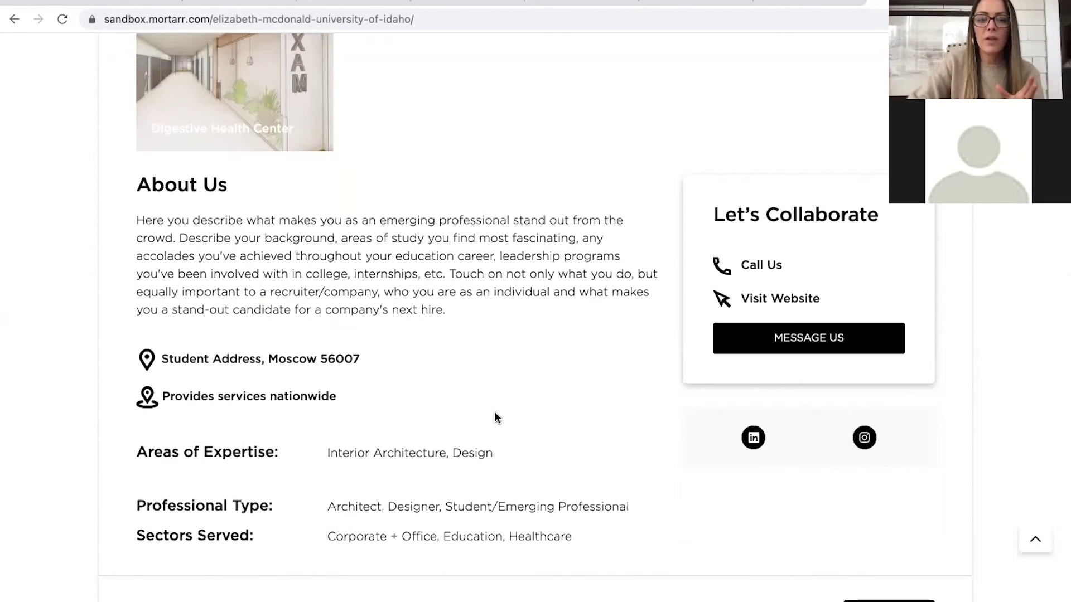
{"action": "scroll", "coordinate": [495, 417], "scroll_direction": "down", "scroll_amount": 2}
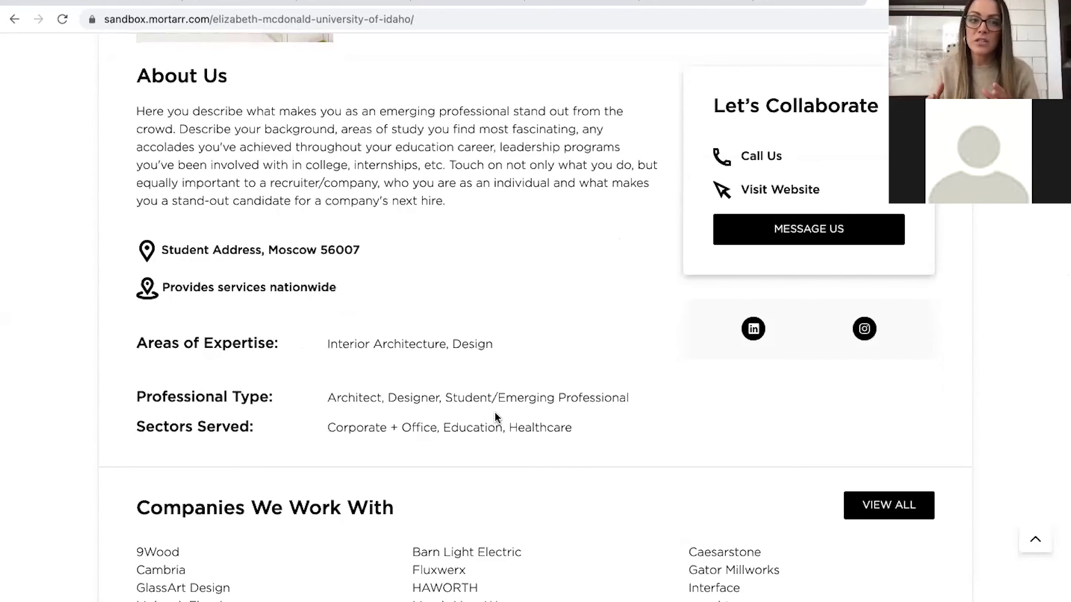
{"action": "scroll", "coordinate": [495, 417], "scroll_direction": "down", "scroll_amount": 3}
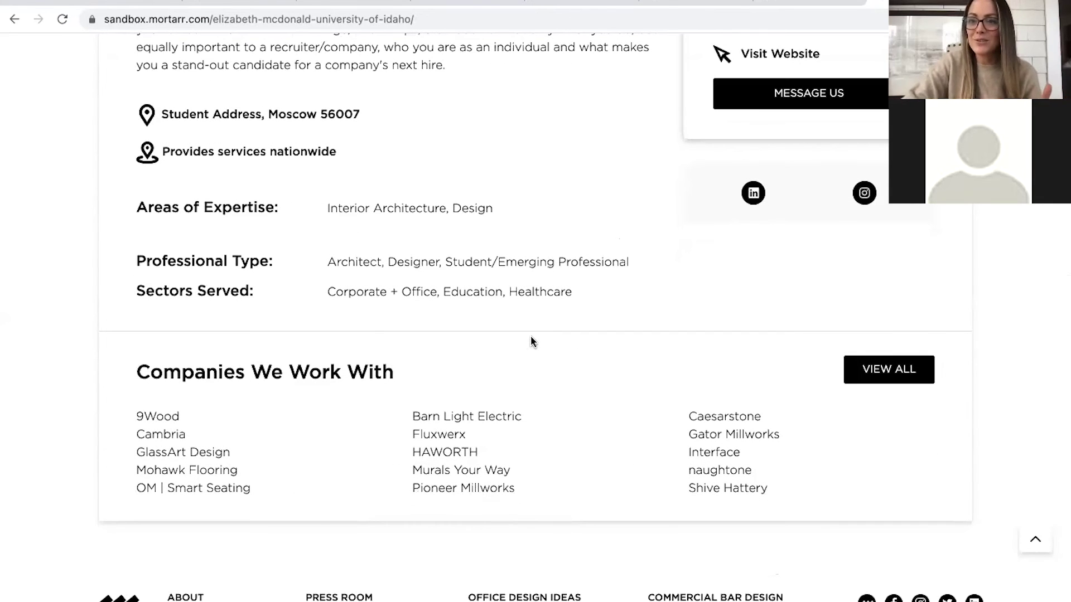
- Open the Digestive Health Center project from the student's project gallery and review its professionals, brands and photos
{"action": "scroll", "coordinate": [530, 336], "scroll_direction": "up", "scroll_amount": 10}
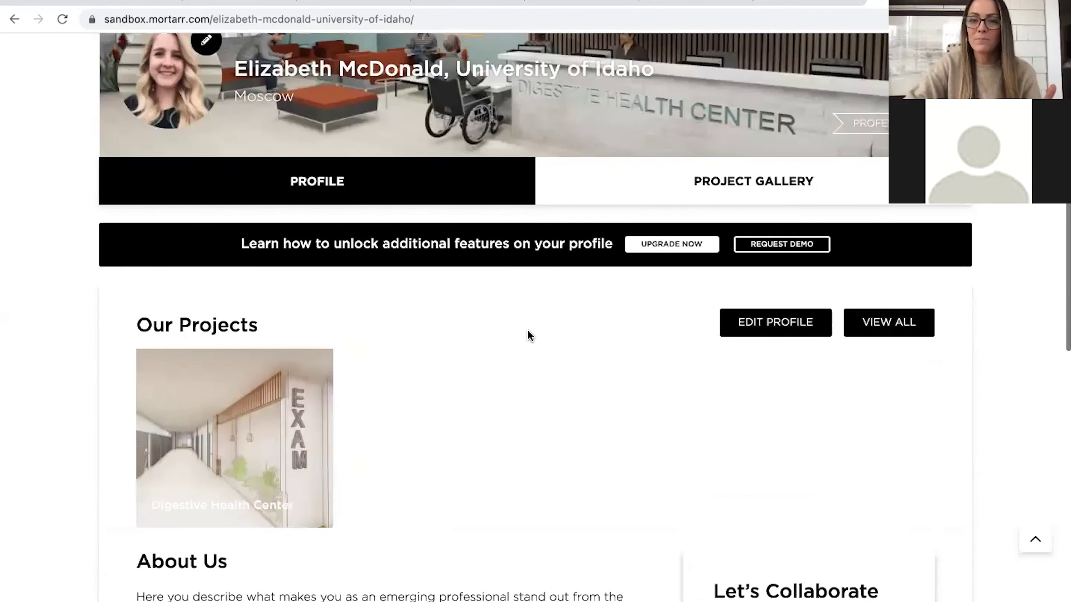
{"action": "left_click", "coordinate": [760, 184]}
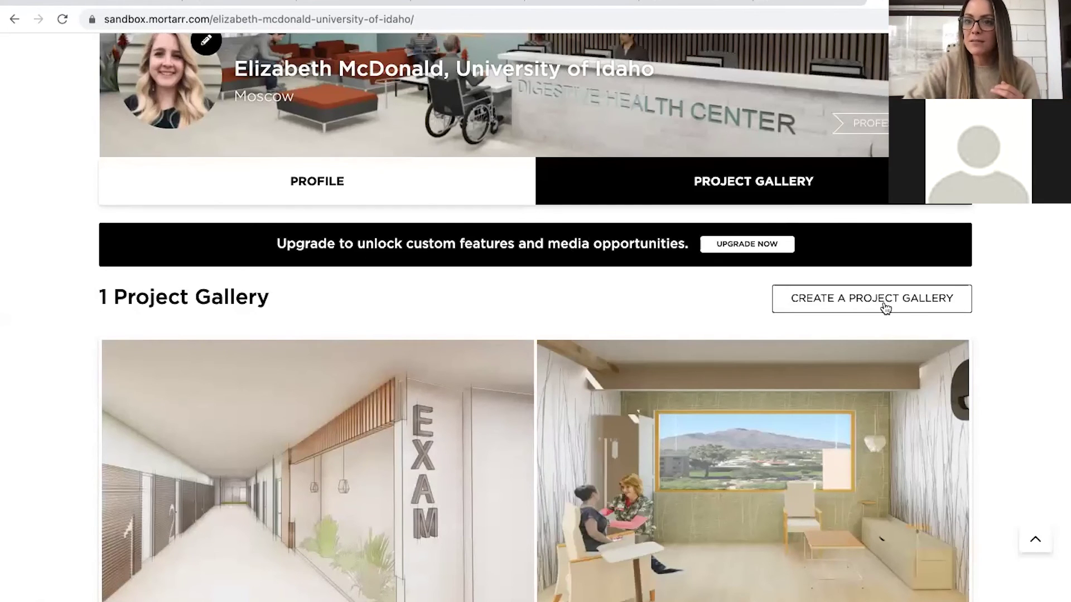
{"action": "scroll", "coordinate": [685, 311], "scroll_direction": "down", "scroll_amount": 3}
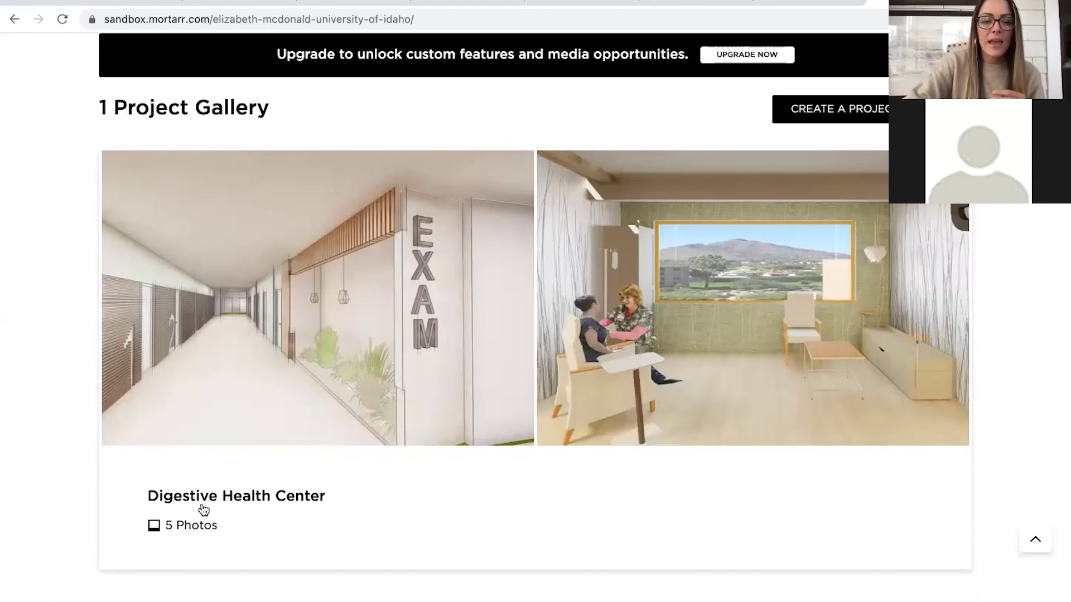
{"action": "left_click", "coordinate": [246, 494]}
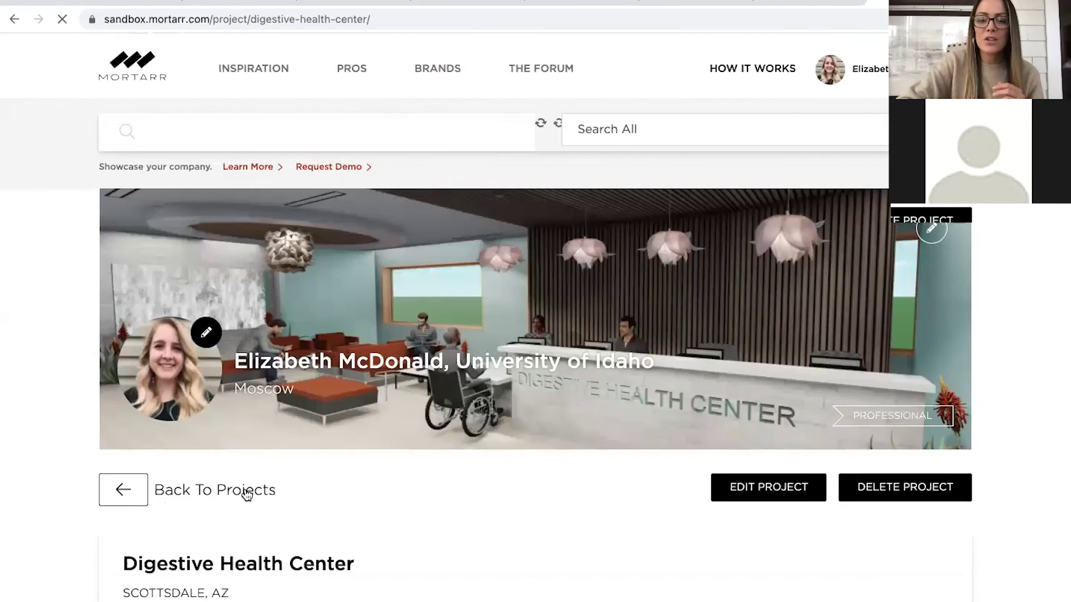
{"action": "scroll", "coordinate": [247, 495], "scroll_direction": "down", "scroll_amount": 9}
{"action": "scroll", "coordinate": [247, 496], "scroll_direction": "down", "scroll_amount": 3}
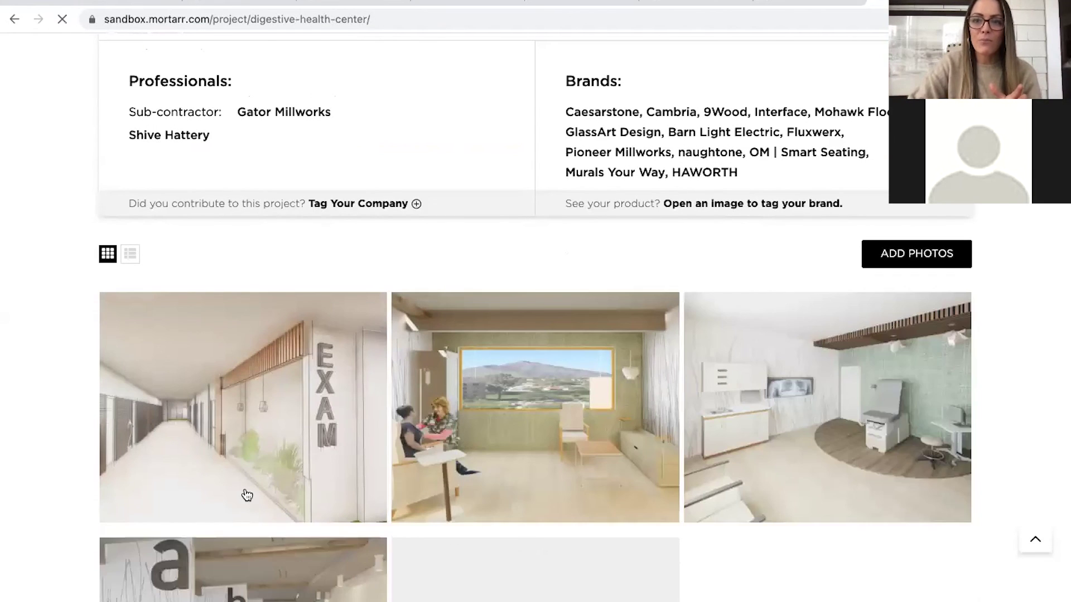
{"action": "mouse_move", "coordinate": [269, 451]}
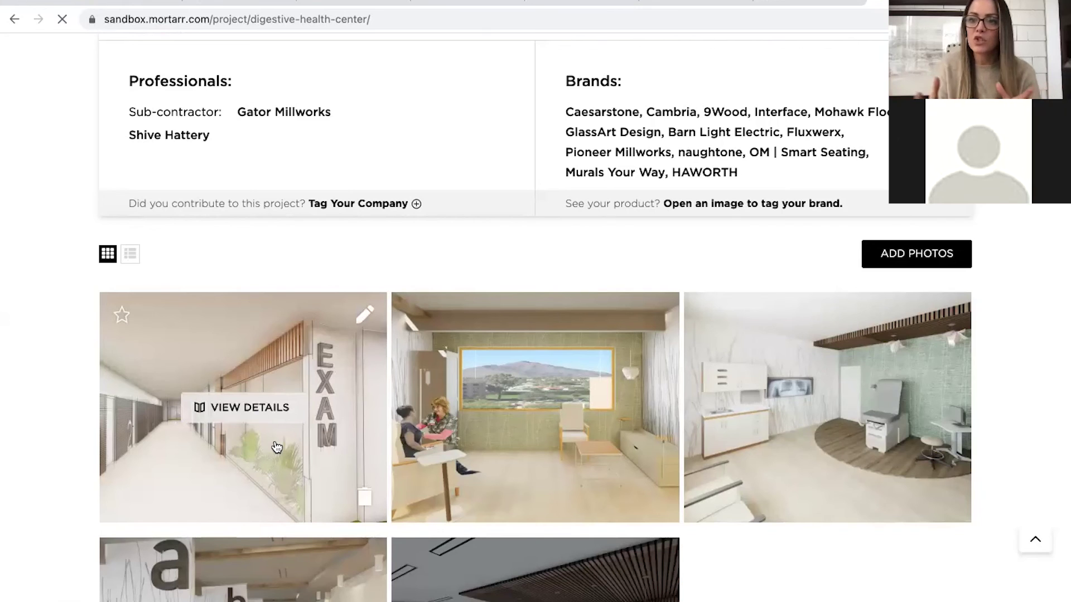
{"action": "scroll", "coordinate": [276, 447], "scroll_direction": "down", "scroll_amount": 2}
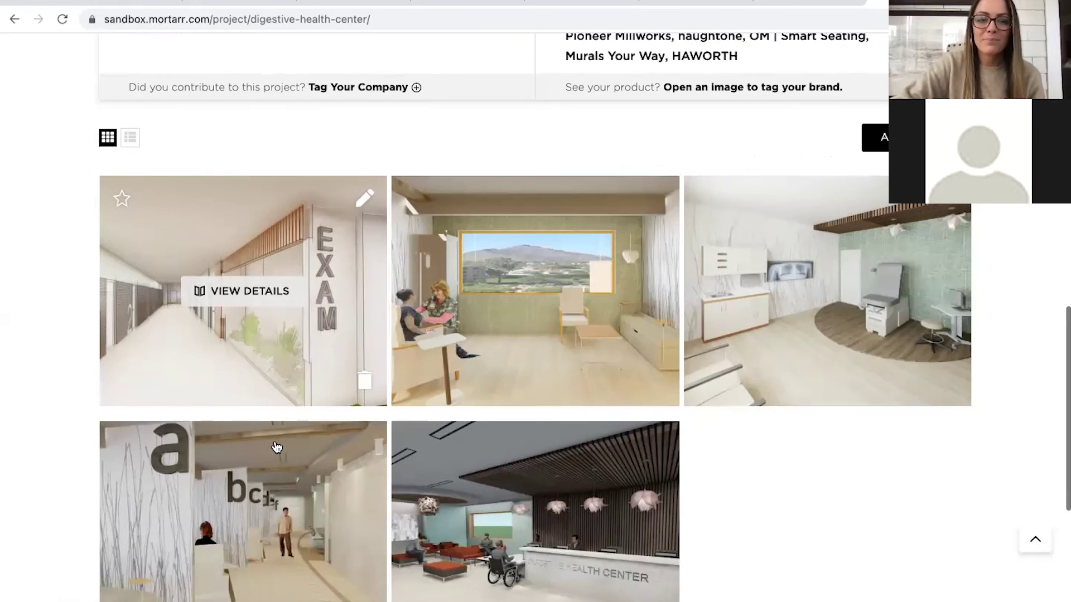
- View the exam hall photo's details, expand its description and inspect the product tag on the EXAM signage
{"action": "left_click", "coordinate": [281, 301]}
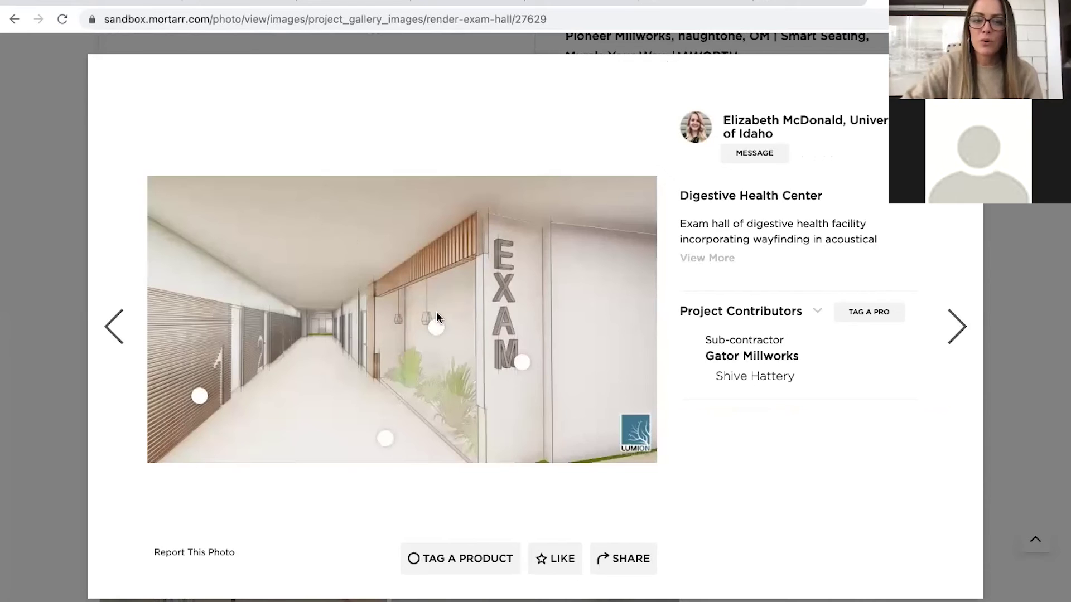
{"action": "left_click", "coordinate": [715, 260]}
{"action": "left_click", "coordinate": [714, 289]}
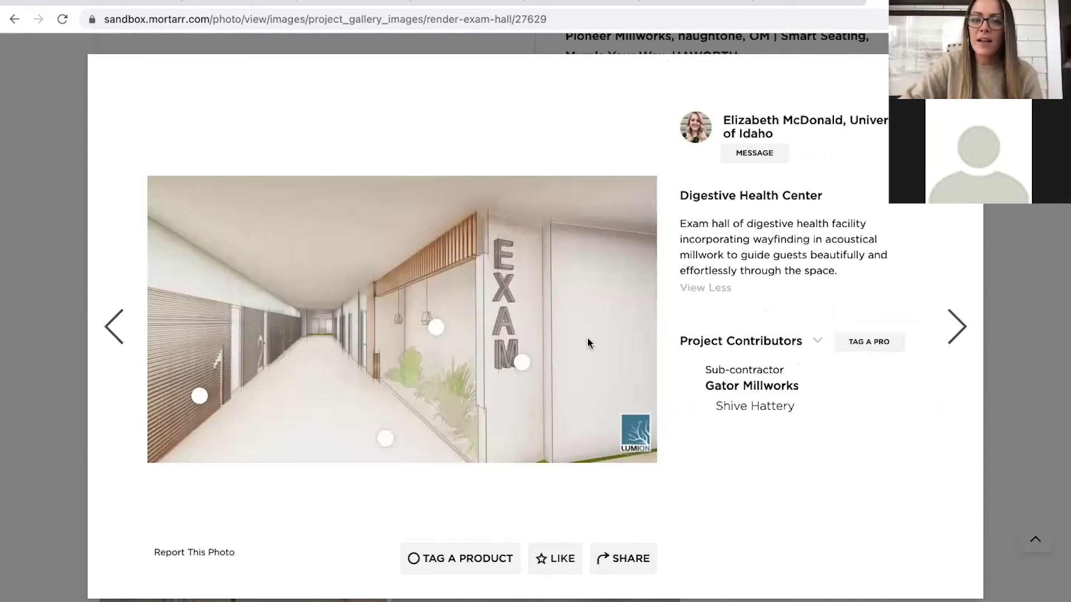
{"action": "left_click", "coordinate": [522, 365]}
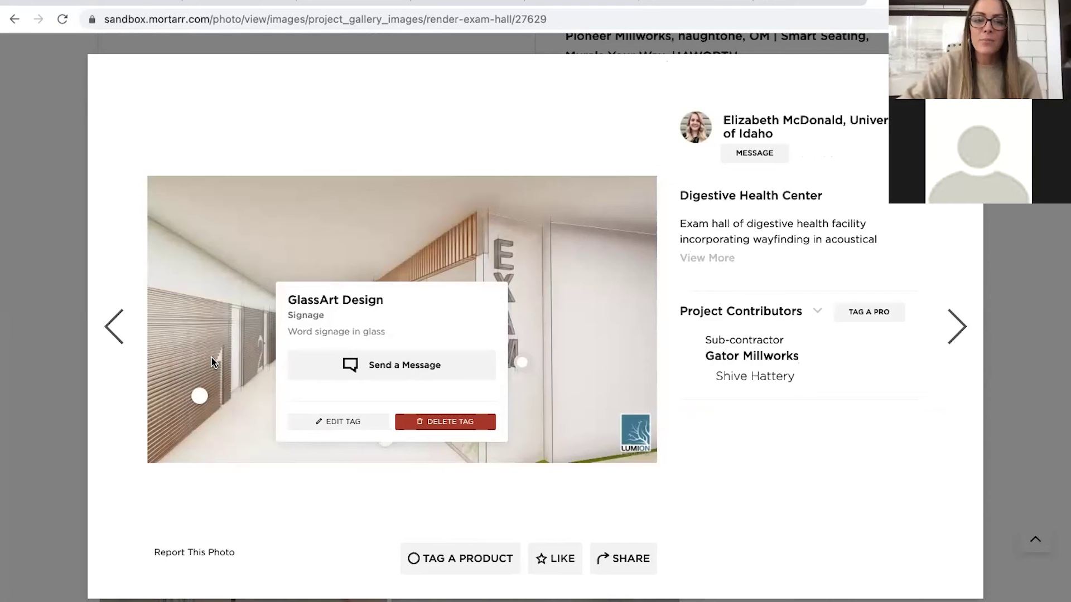
{"action": "left_click", "coordinate": [377, 289]}
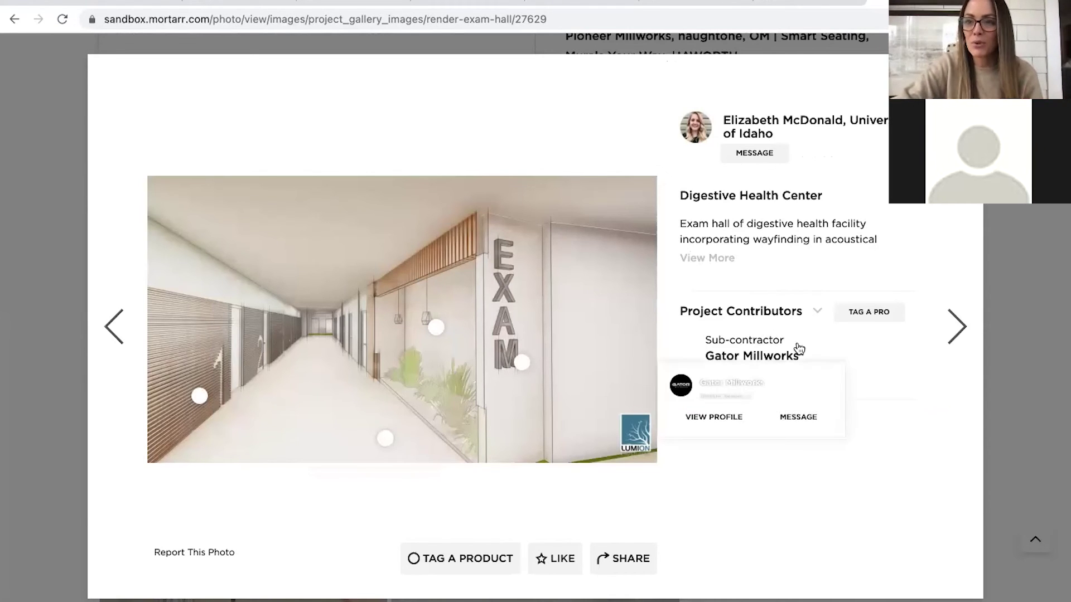
- Browse the project's remaining photos through the reception waiting area, close the photo viewer and return to the project header
{"action": "left_click", "coordinate": [955, 327]}
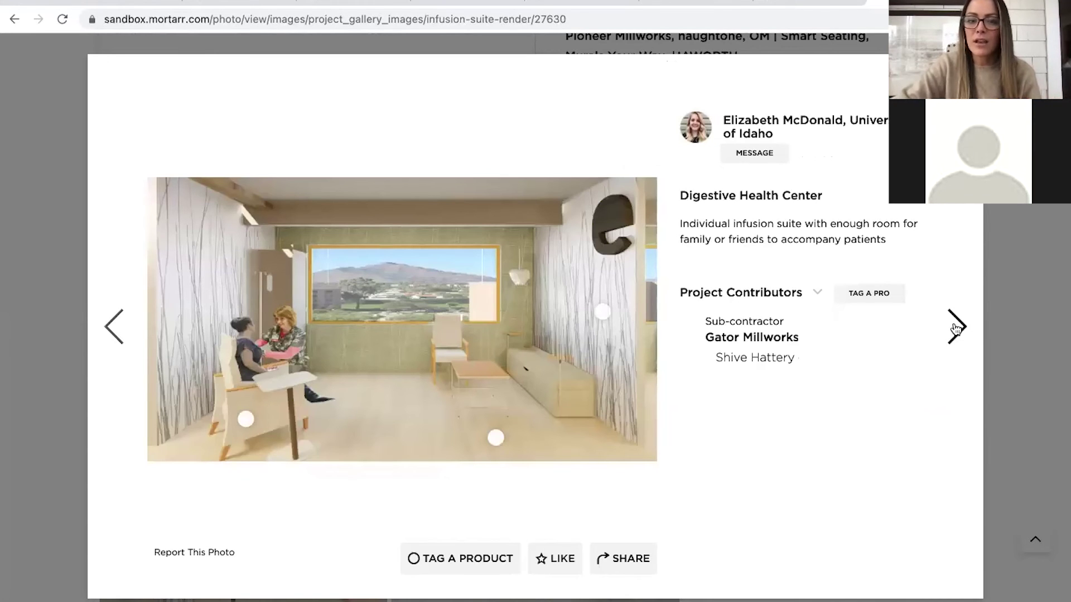
{"action": "left_click", "coordinate": [954, 327]}
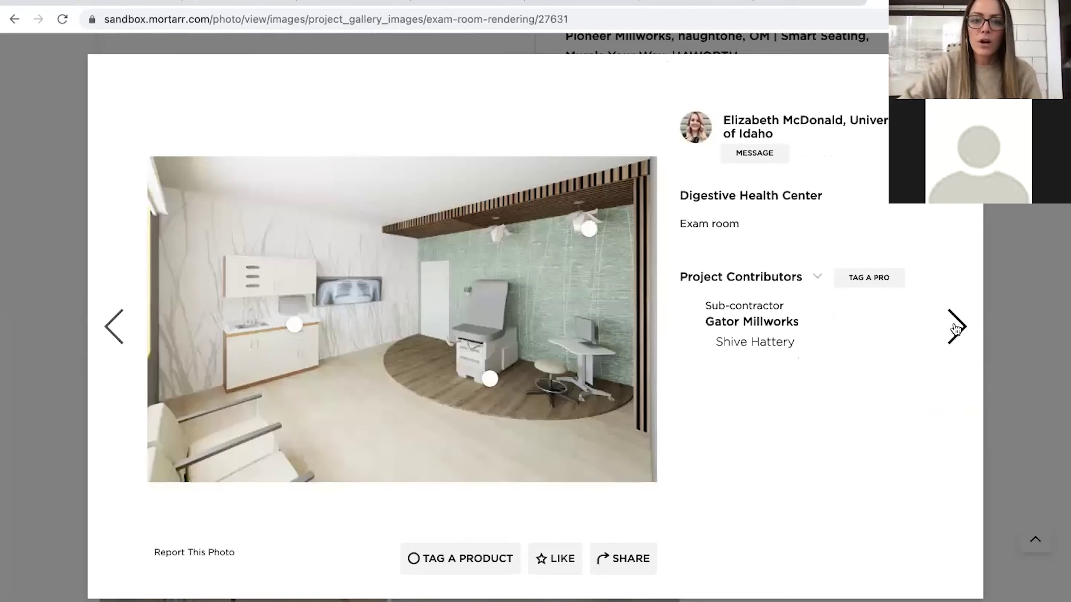
{"action": "left_click", "coordinate": [957, 328]}
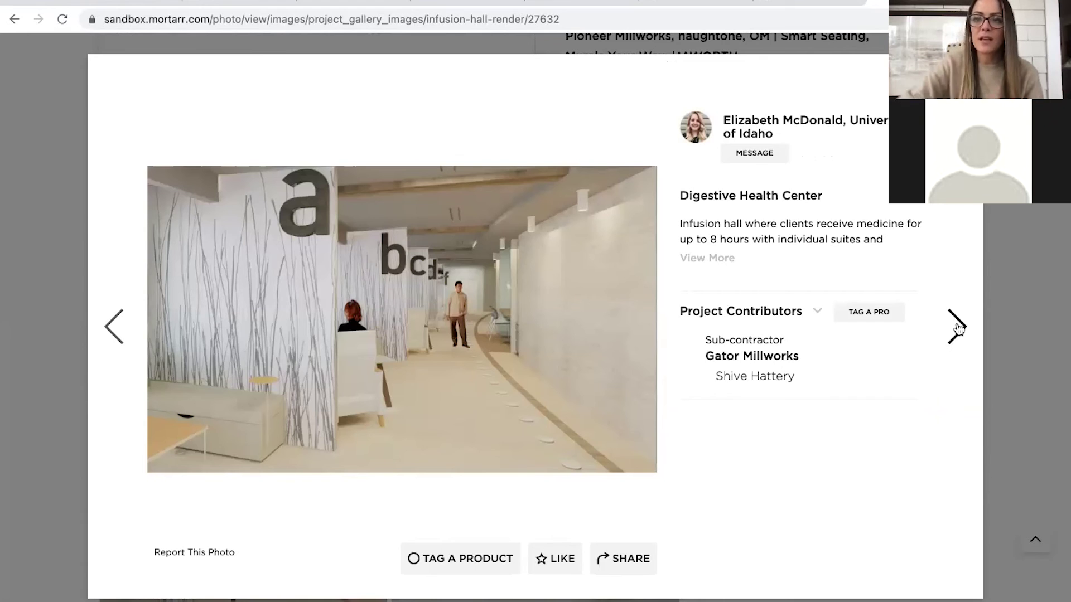
{"action": "left_click", "coordinate": [957, 328]}
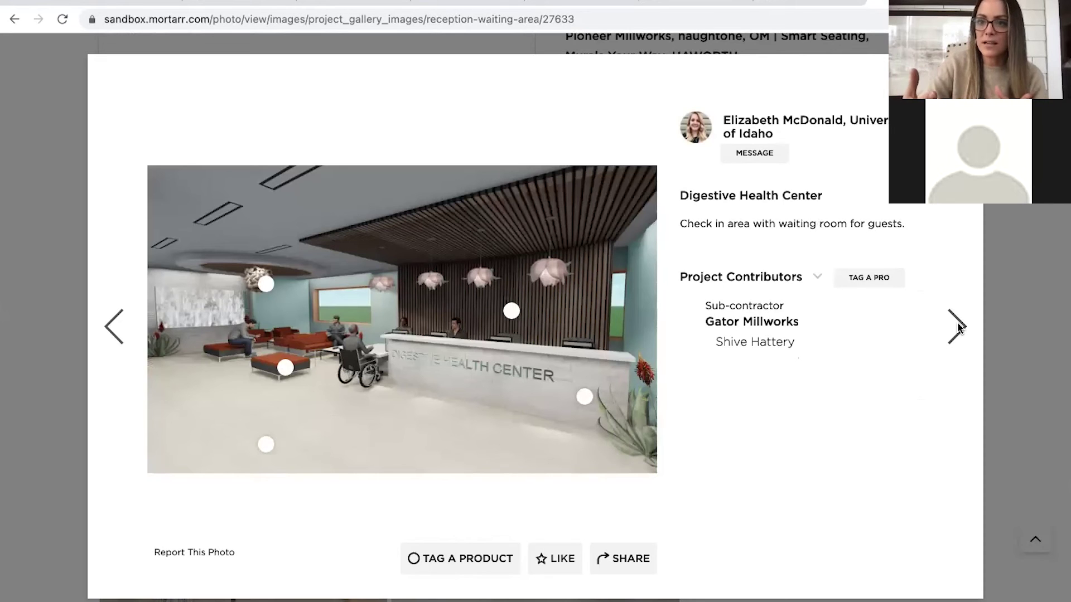
{"action": "left_click", "coordinate": [1034, 403]}
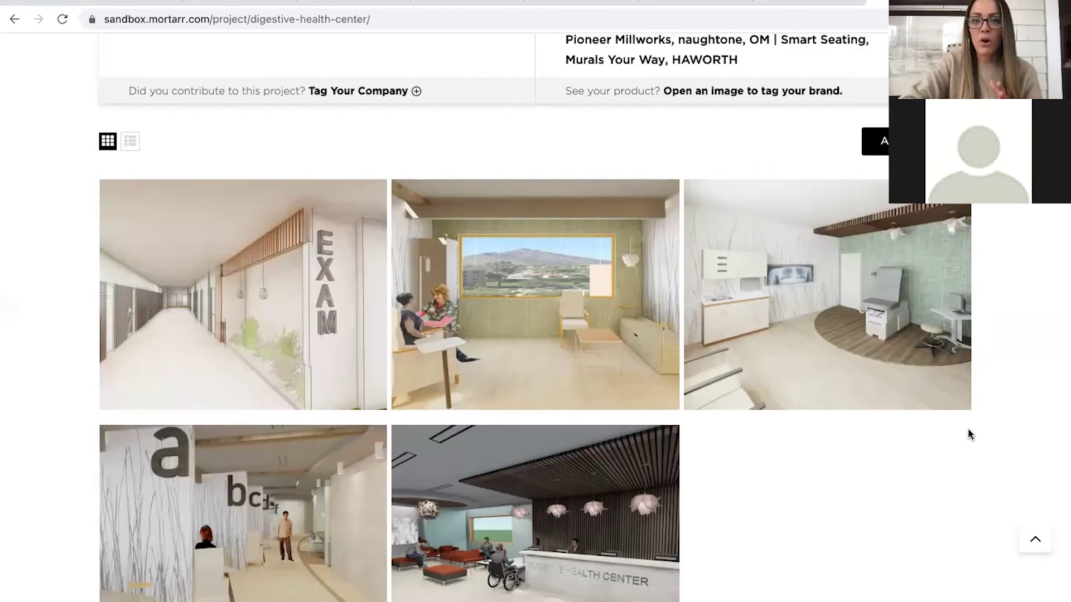
{"action": "scroll", "coordinate": [969, 427], "scroll_direction": "up", "scroll_amount": 10}
{"action": "scroll", "coordinate": [968, 434], "scroll_direction": "up", "scroll_amount": 2}
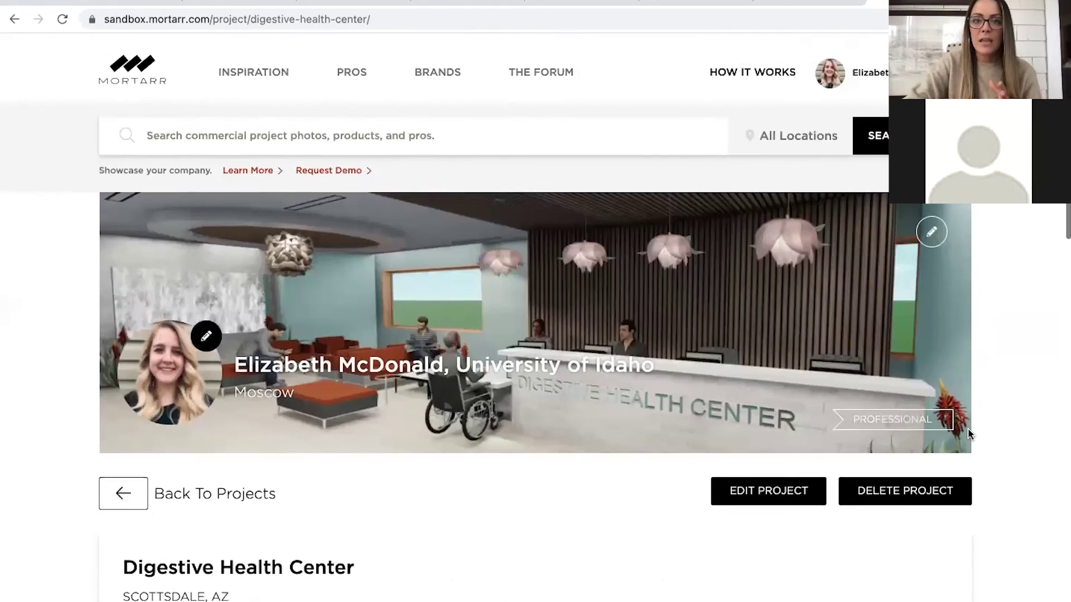
- Switch to the mortarr.com browser tab, open the information on showcasing a company and compare the company profile plans
{"action": "left_click", "coordinate": [810, 3]}
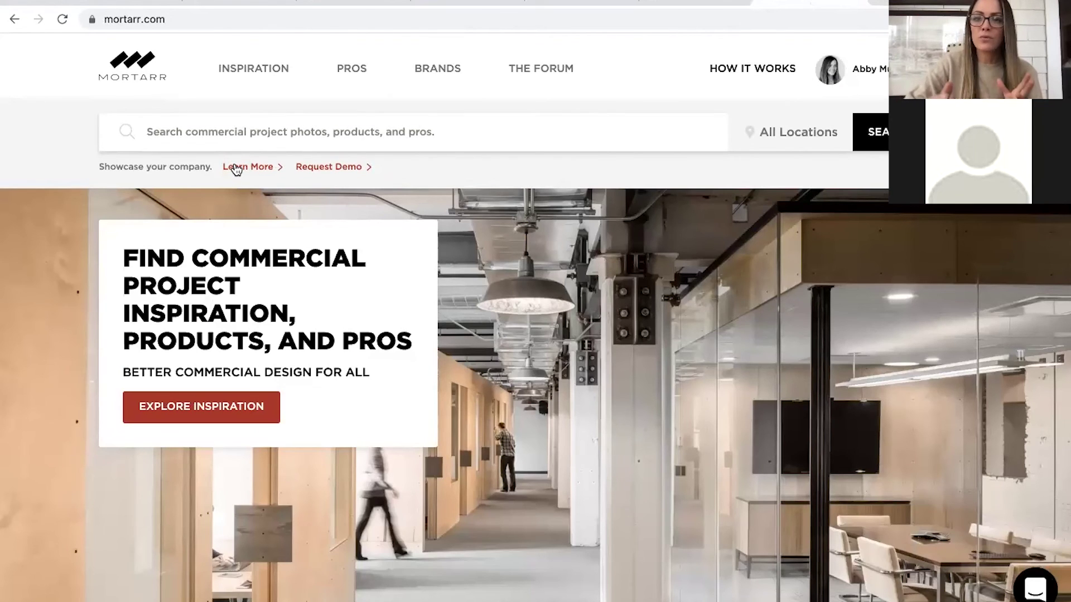
{"action": "left_click", "coordinate": [865, 77]}
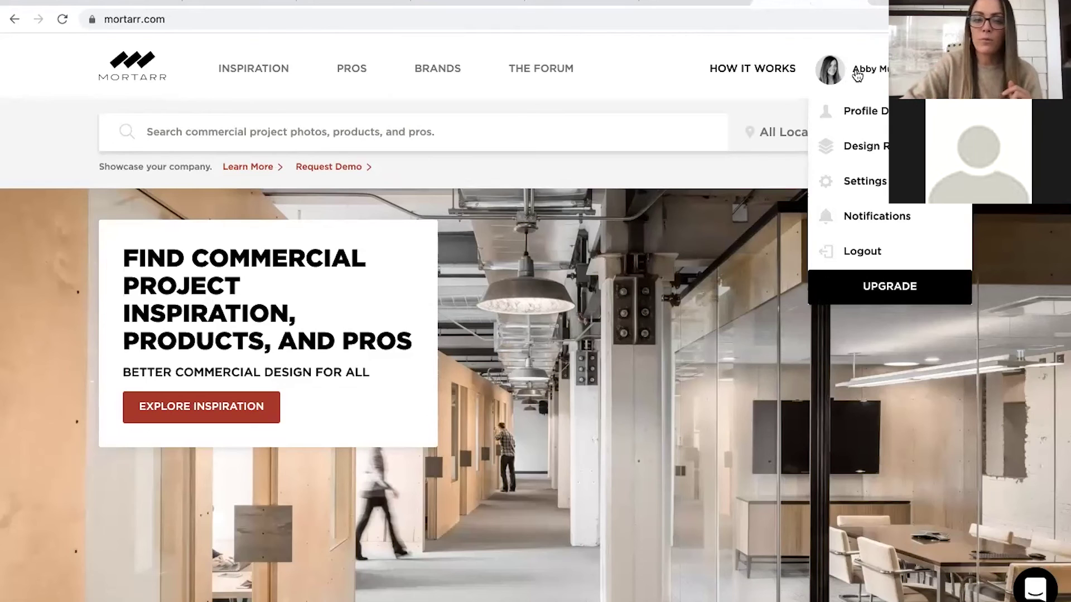
{"action": "left_click", "coordinate": [251, 167]}
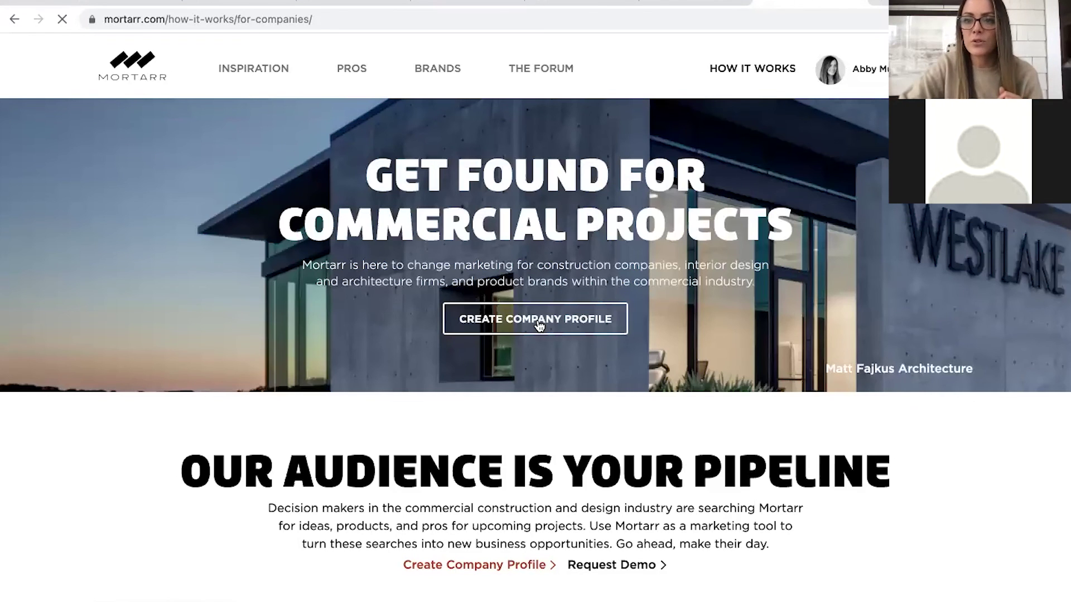
{"action": "left_click", "coordinate": [535, 319]}
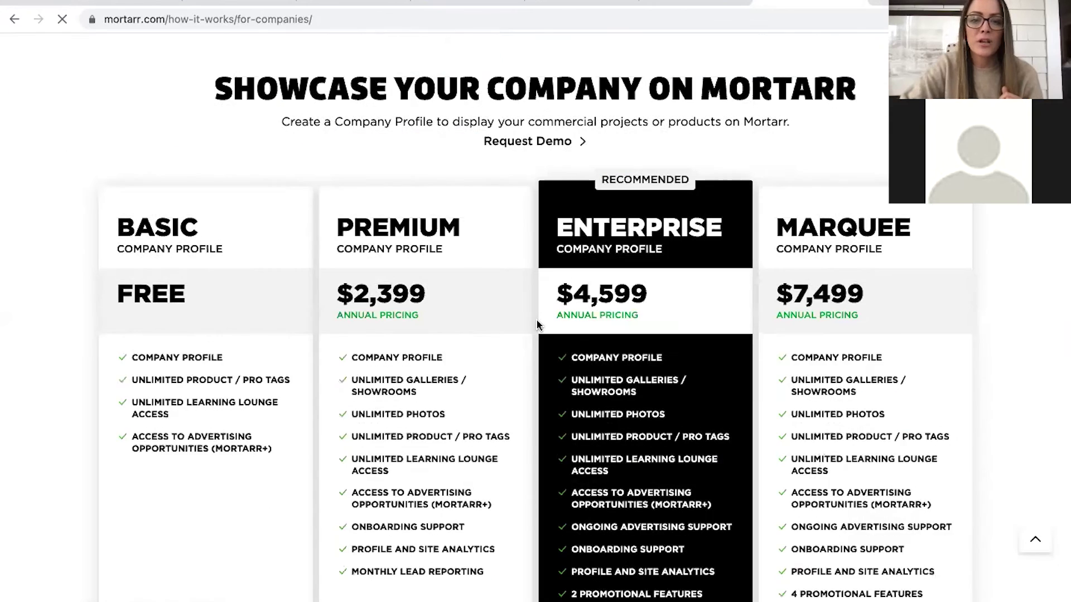
{"action": "scroll", "coordinate": [320, 413], "scroll_direction": "down", "scroll_amount": 3}
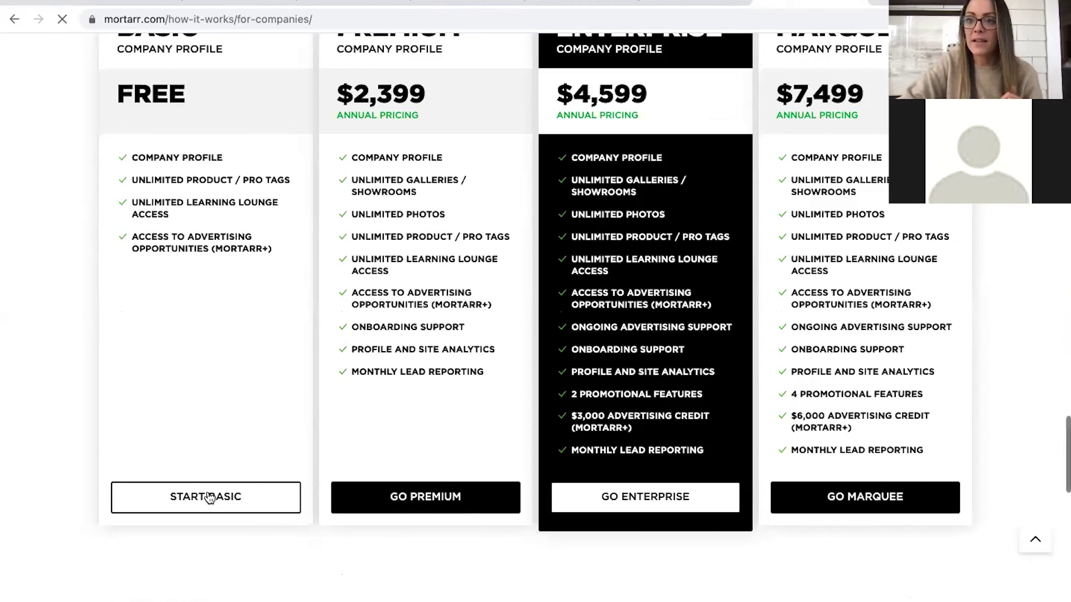
- Start a Basic company profile registration and choose to create a Pro profile
{"action": "left_click", "coordinate": [208, 496]}
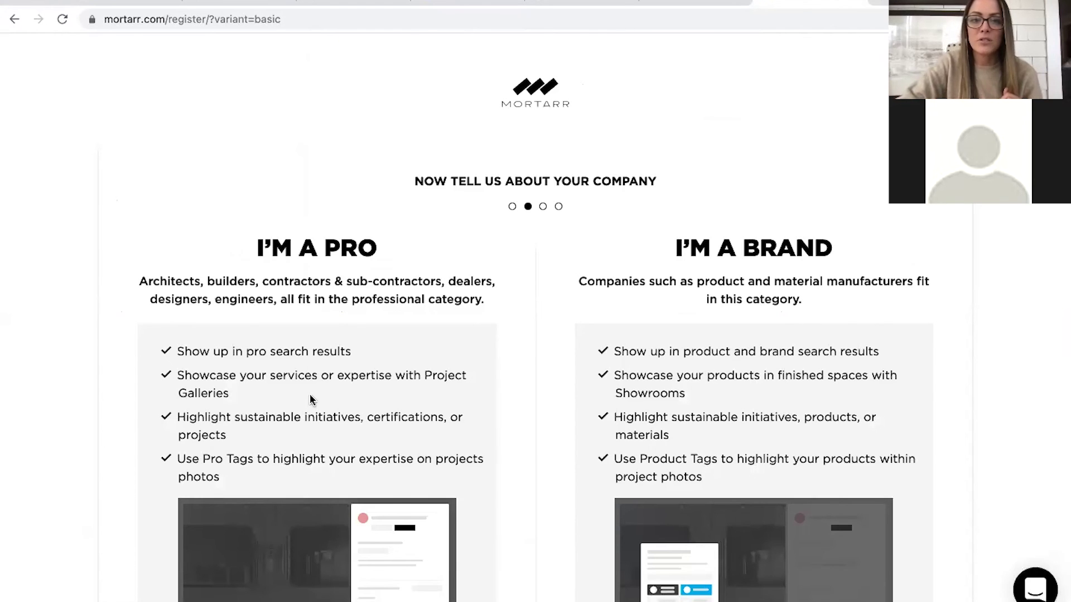
{"action": "scroll", "coordinate": [310, 394], "scroll_direction": "down", "scroll_amount": 2}
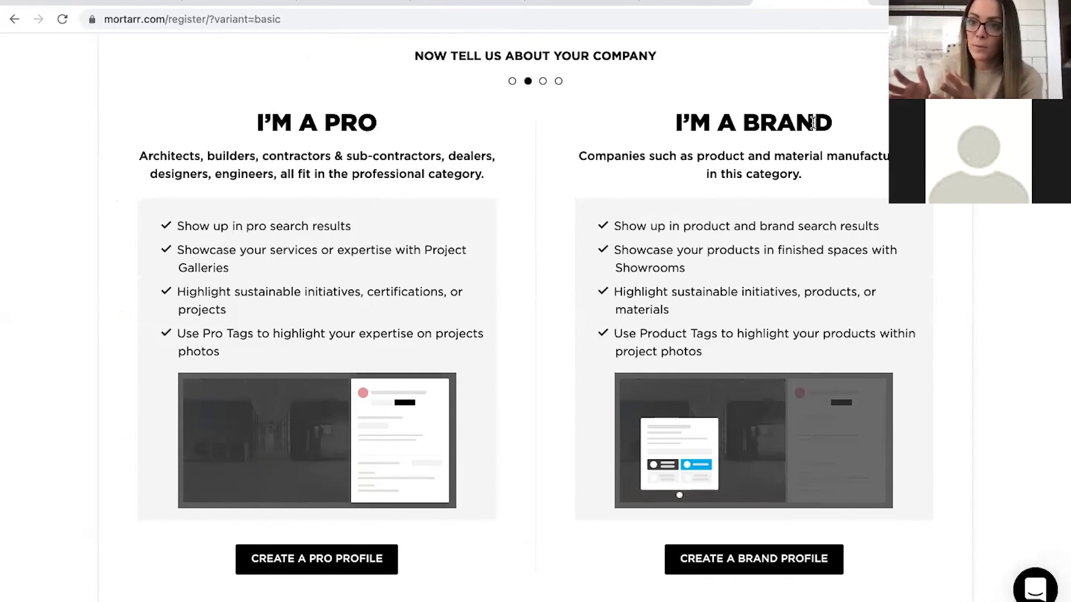
{"action": "left_click", "coordinate": [306, 559]}
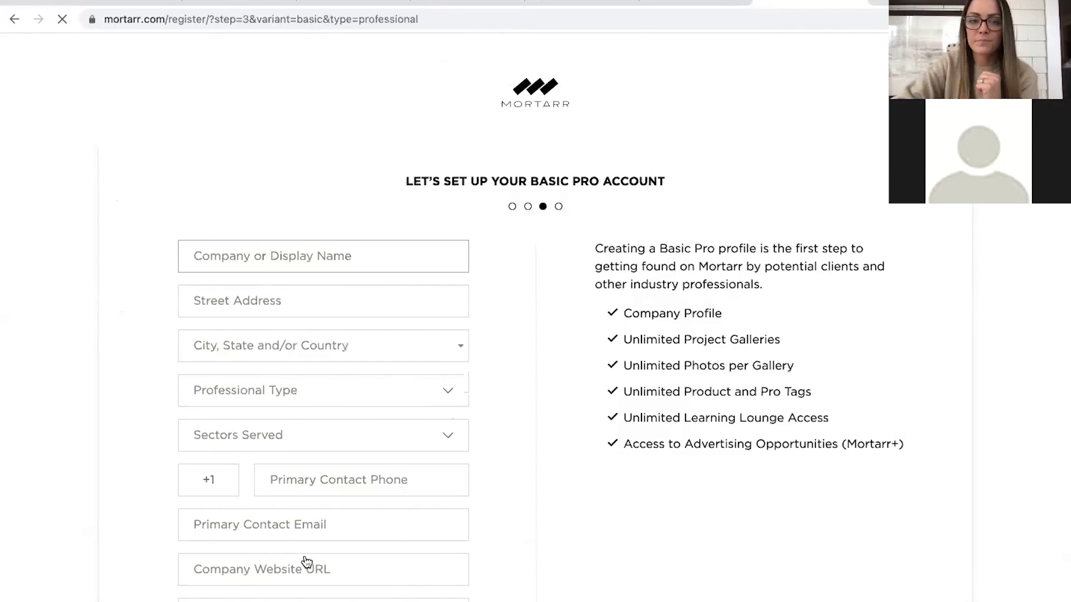
{"action": "scroll", "coordinate": [306, 561], "scroll_direction": "down", "scroll_amount": 2}
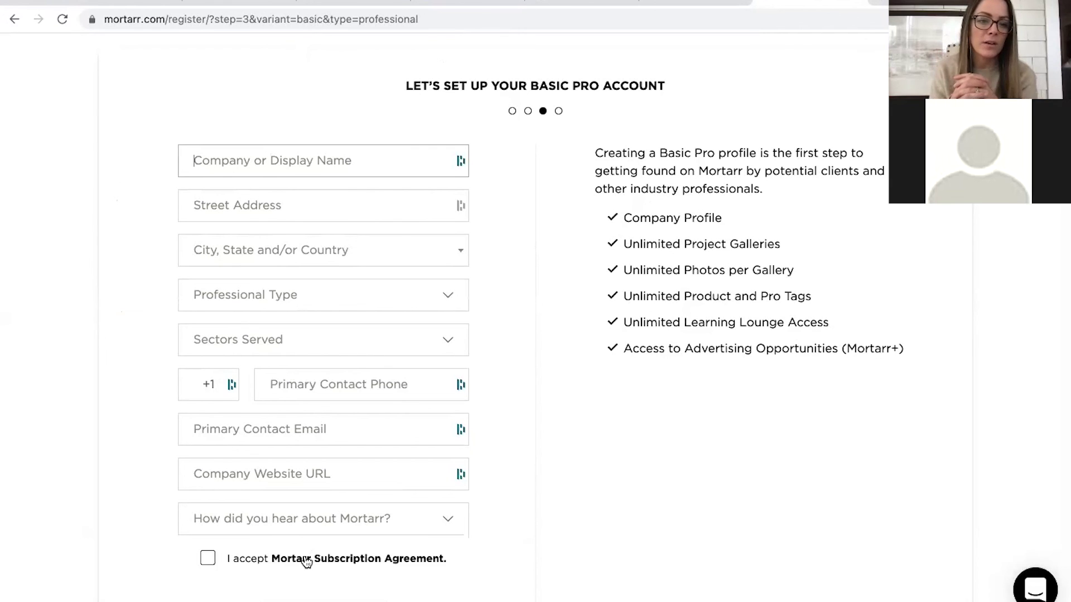
- Expand the Professional Type choices, find Student/Emerging Professional and review the remaining fields of the Basic Pro form
{"action": "left_click", "coordinate": [449, 297]}
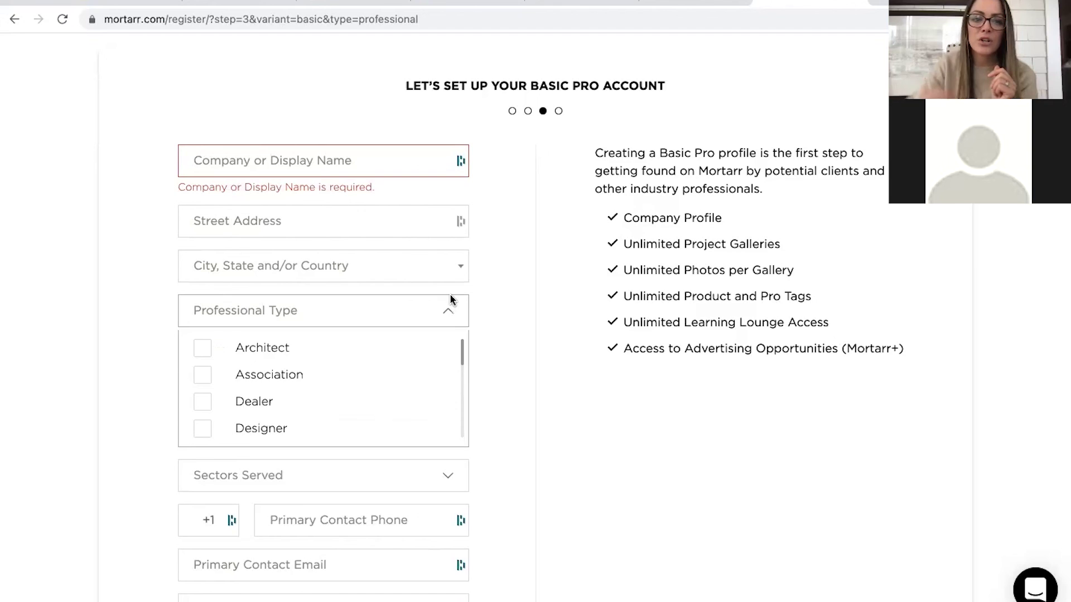
{"action": "scroll", "coordinate": [330, 383], "scroll_direction": "down", "scroll_amount": 5}
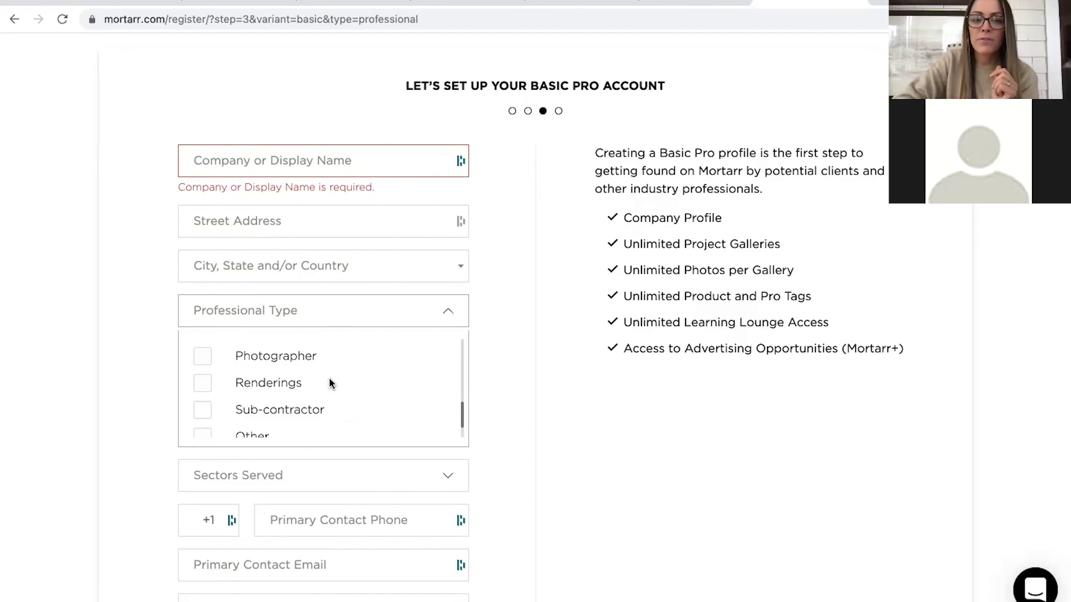
{"action": "scroll", "coordinate": [329, 382], "scroll_direction": "down", "scroll_amount": 3}
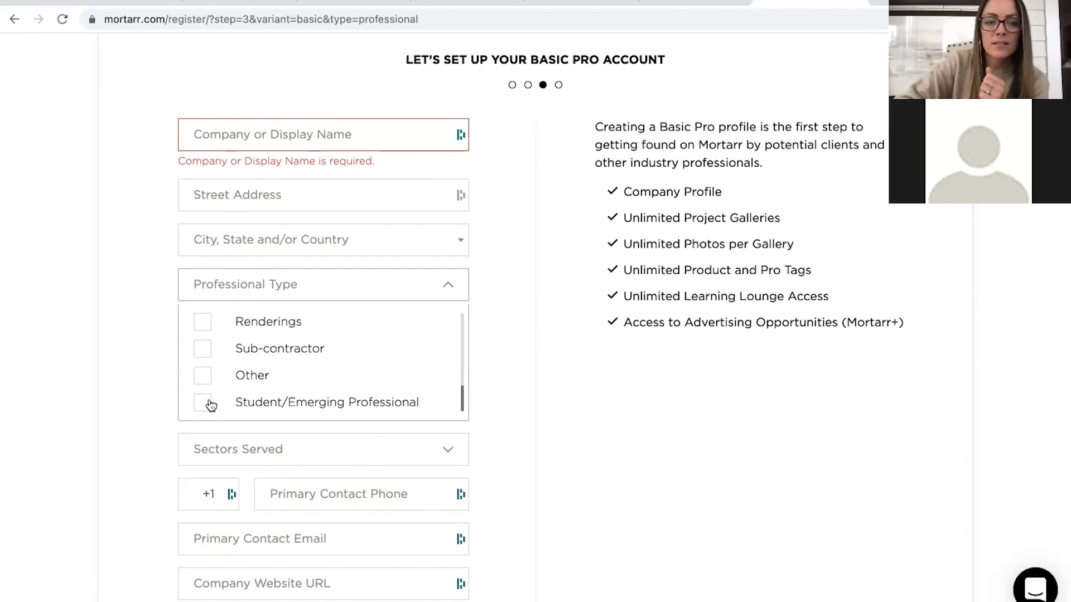
{"action": "scroll", "coordinate": [473, 408], "scroll_direction": "down", "scroll_amount": 3}
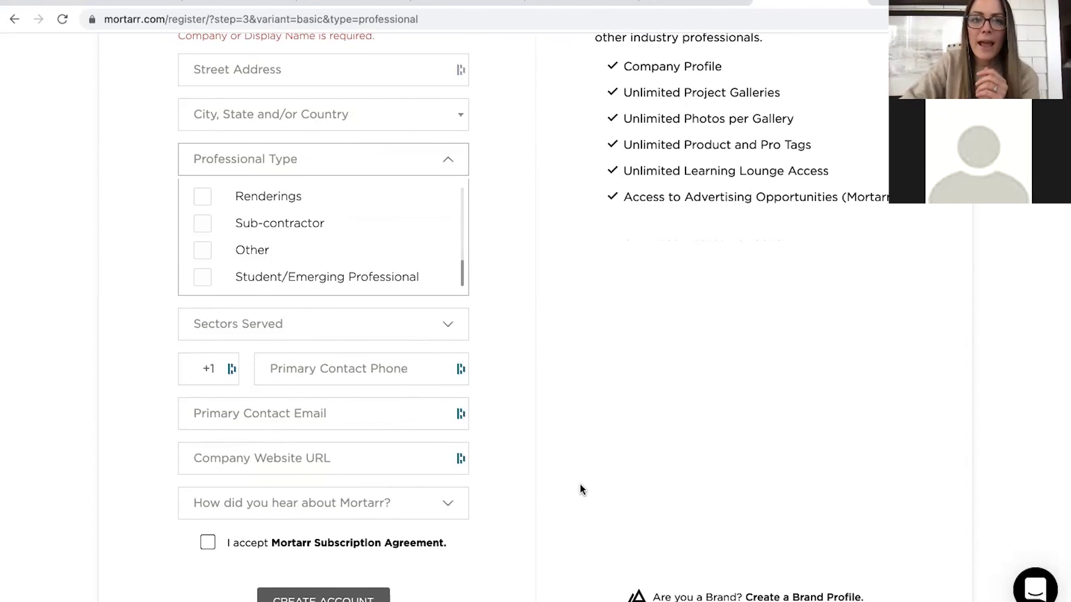
- Switch to the sandbox tab, leave the Digestive Health Center project and show the student's Profile section
{"action": "scroll", "coordinate": [580, 483], "scroll_direction": "up", "scroll_amount": 5}
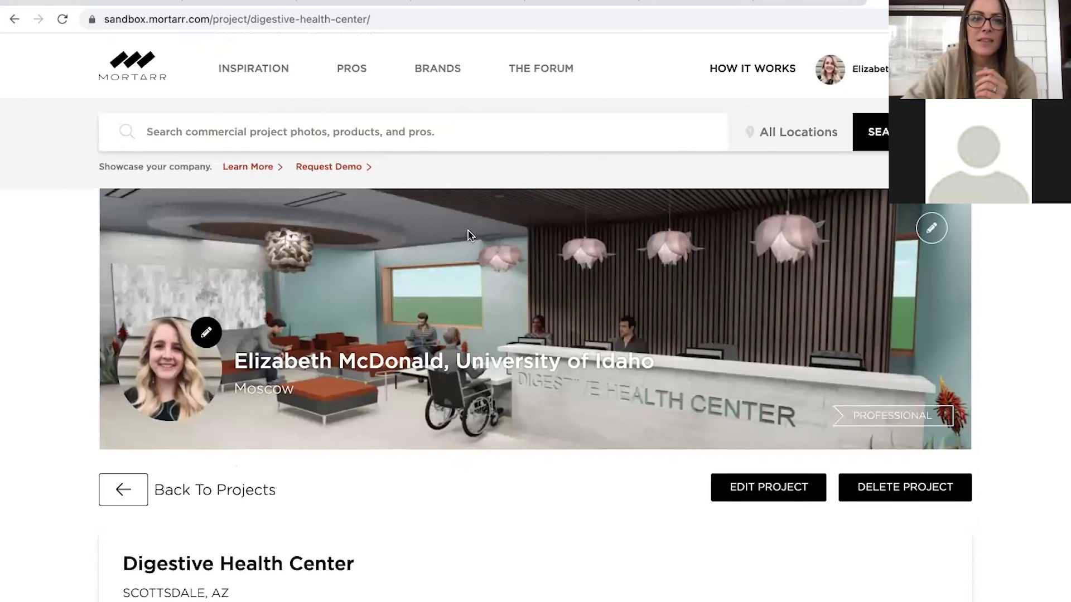
{"action": "left_click", "coordinate": [129, 495]}
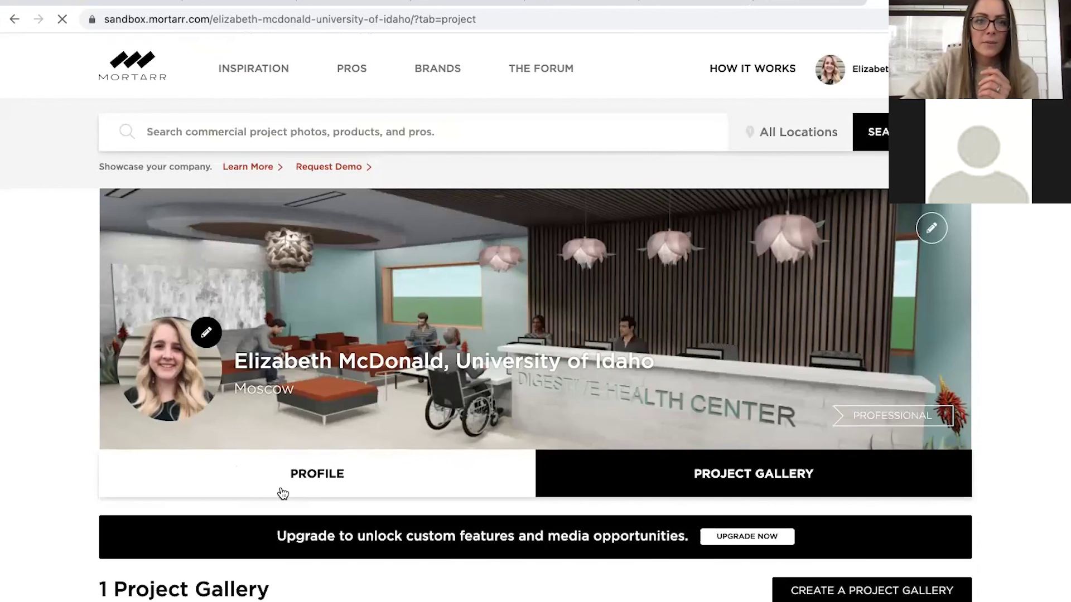
{"action": "left_click", "coordinate": [283, 493]}
- Remove the ?tab=project parameter from the student profile's web address and load the shortened address
{"action": "left_click", "coordinate": [487, 15]}
{"action": "left_click", "coordinate": [486, 15]}
{"action": "left_click_drag", "start_coordinate": [444, 19], "coordinate": [545, 18]}
{"action": "key", "text": "BackSpace"}
{"action": "key", "text": "Return"}
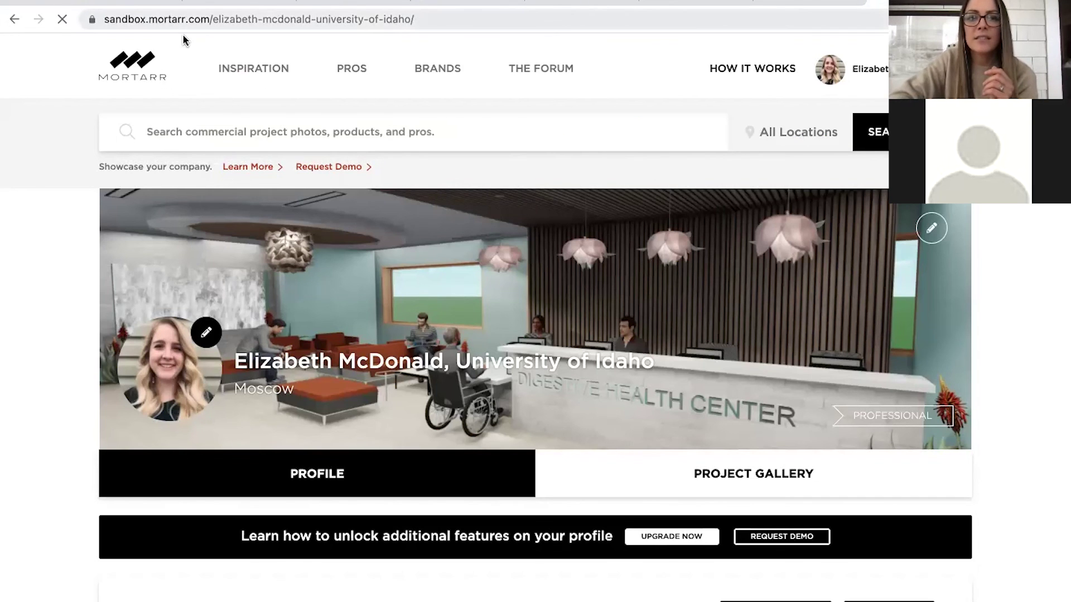
- Highlight the student profile's web address from mortarr.com onward and return to the Basic Pro account registration tab
{"action": "left_click_drag", "start_coordinate": [151, 20], "coordinate": [413, 20]}
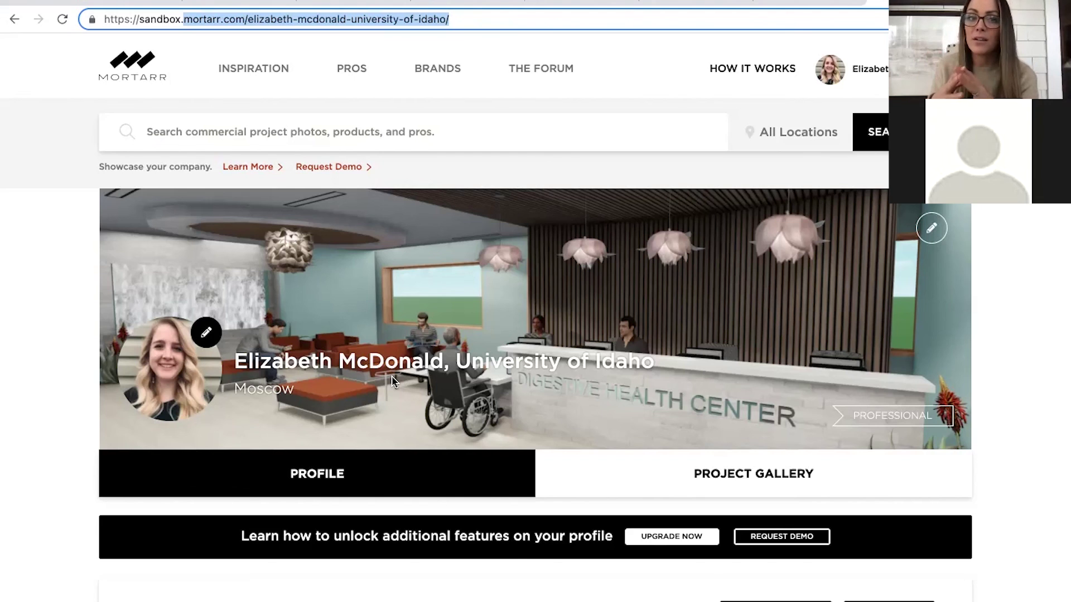
{"action": "left_click", "coordinate": [808, 6]}
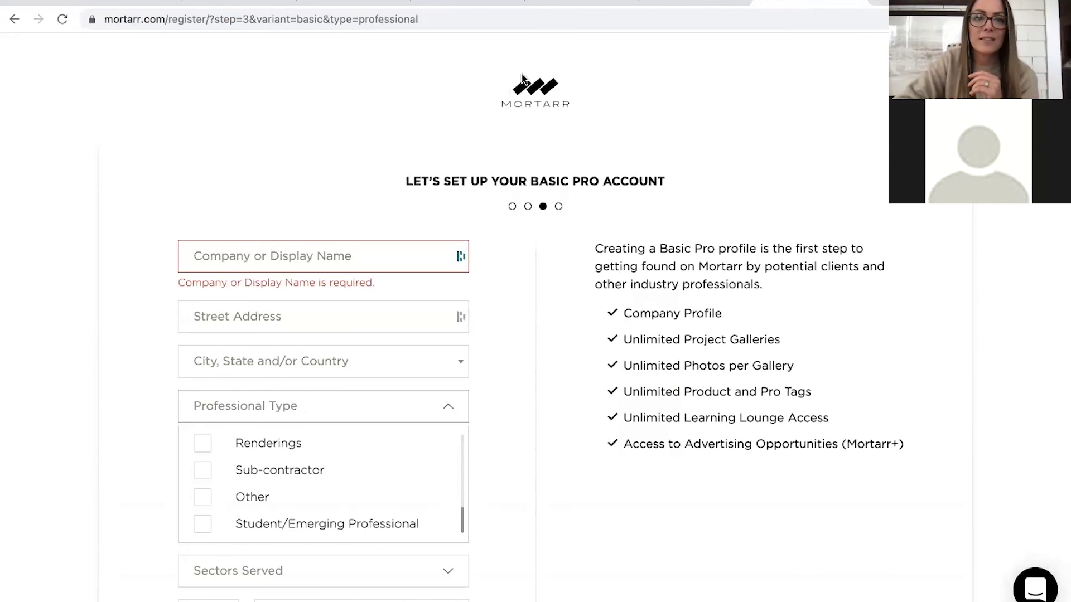
- Leave the Basic Pro registration for the Mortarr homepage, and filter the Pros directory by the professional type Student/Emerging Professional
{"action": "left_click", "coordinate": [532, 98]}
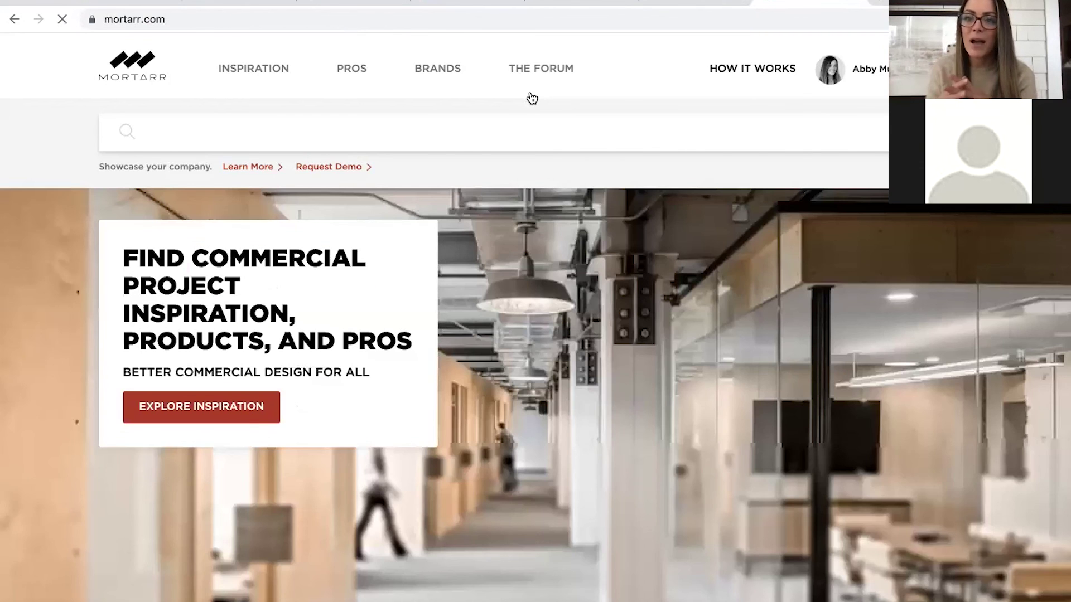
{"action": "left_click", "coordinate": [377, 99]}
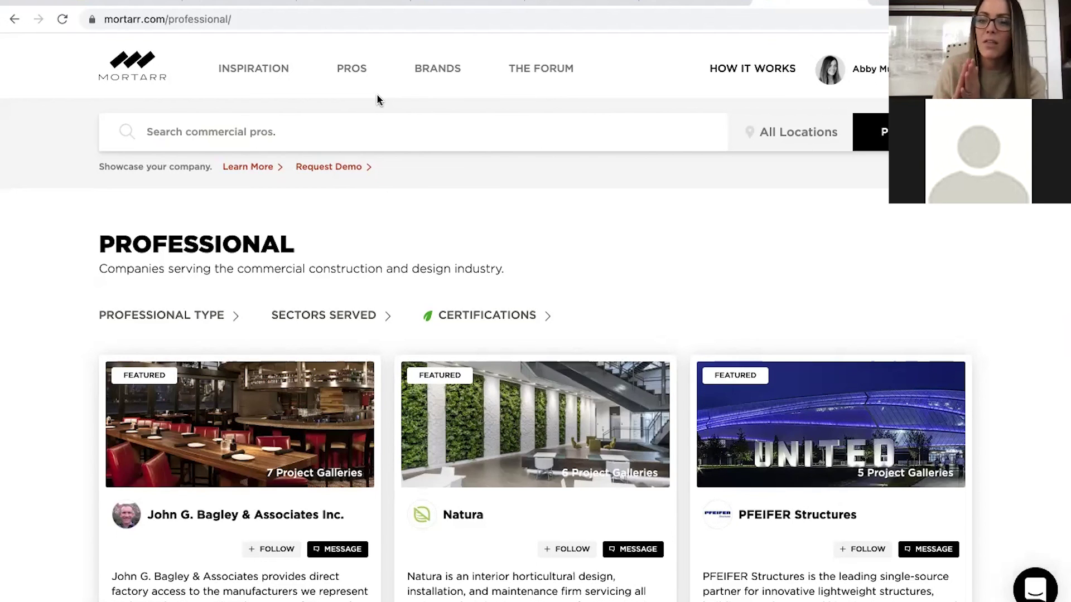
{"action": "left_click", "coordinate": [201, 318]}
{"action": "scroll", "coordinate": [385, 414], "scroll_direction": "down", "scroll_amount": 2}
{"action": "left_click", "coordinate": [333, 425]}
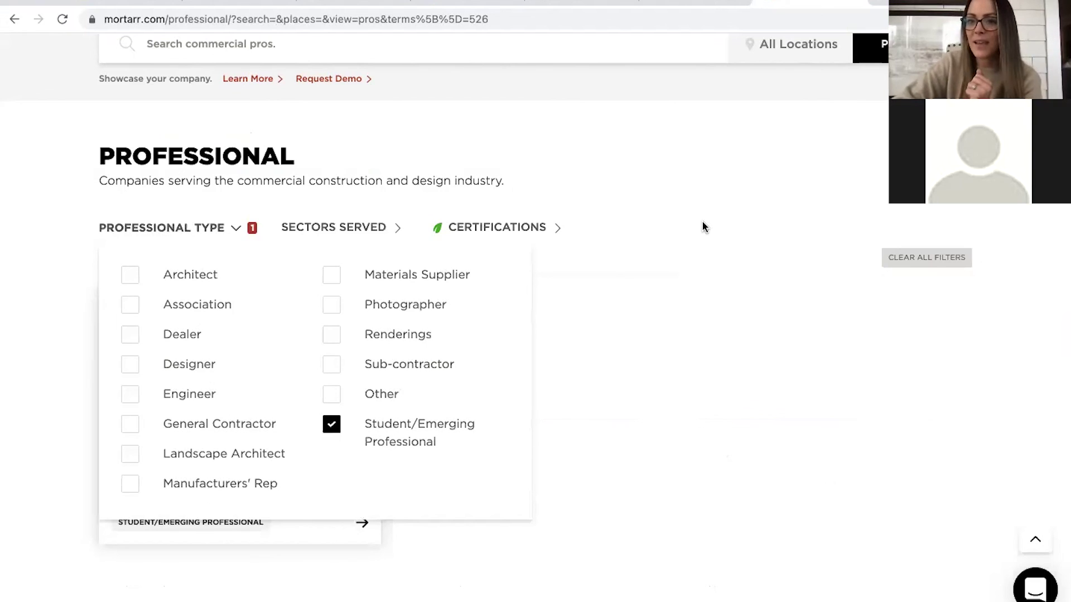
{"action": "left_click", "coordinate": [702, 222]}
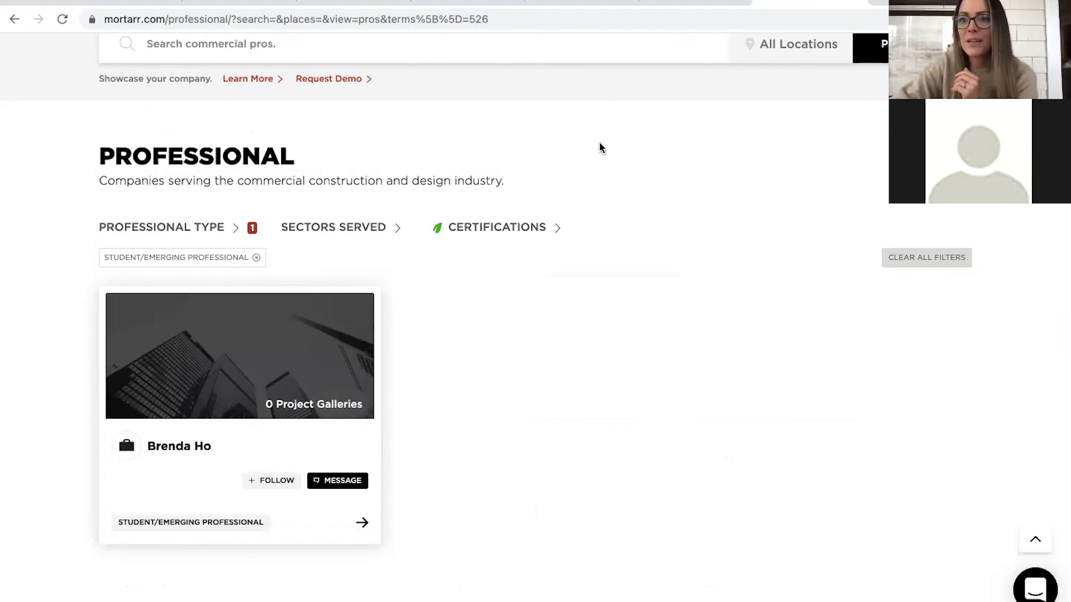
- Return from the filtered professionals directory to the Mortarr homepage
{"action": "scroll", "coordinate": [599, 146], "scroll_direction": "up", "scroll_amount": 2}
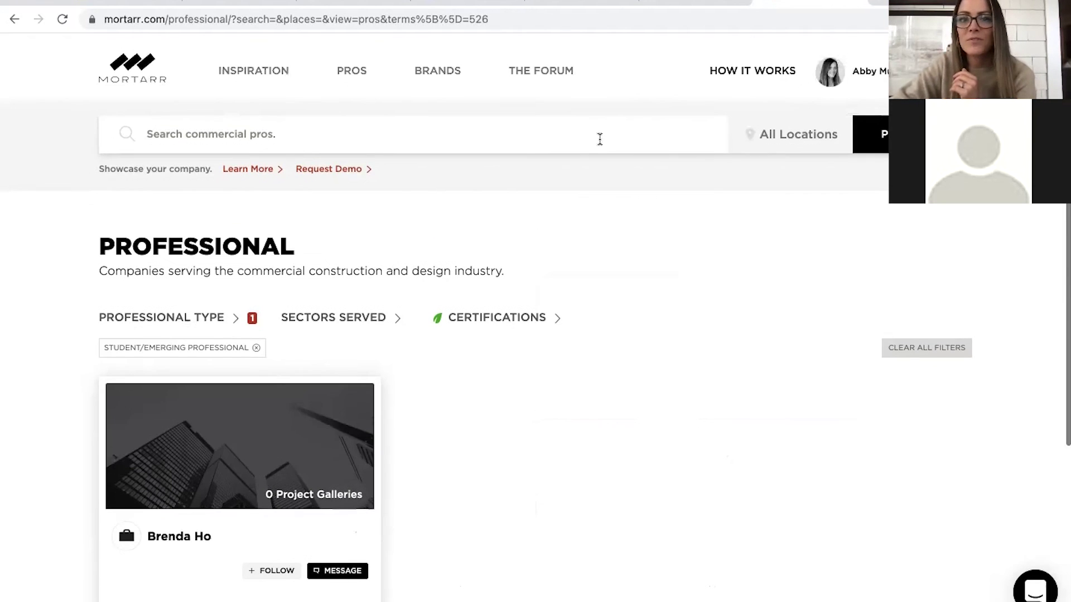
{"action": "left_click", "coordinate": [149, 68]}
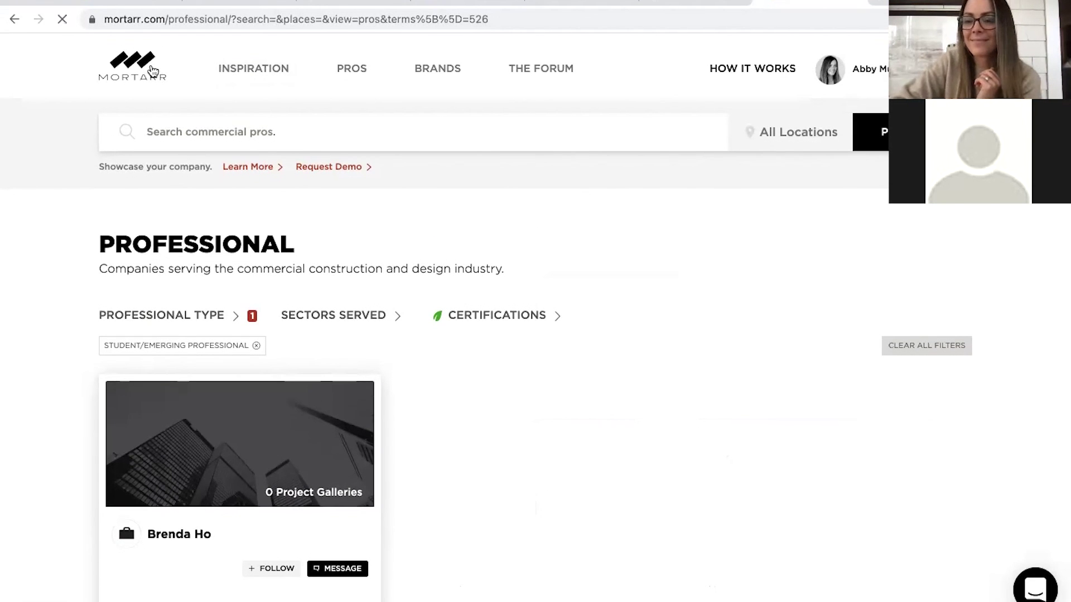